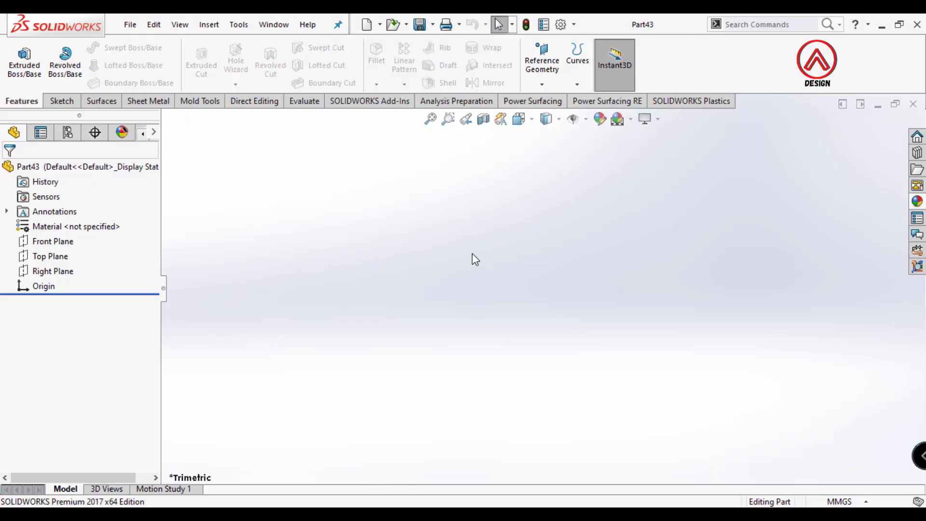
Set the viewport scene to Plain White and start a sketch on the Front Plane.
left_click(629, 120)
left_click(642, 152)
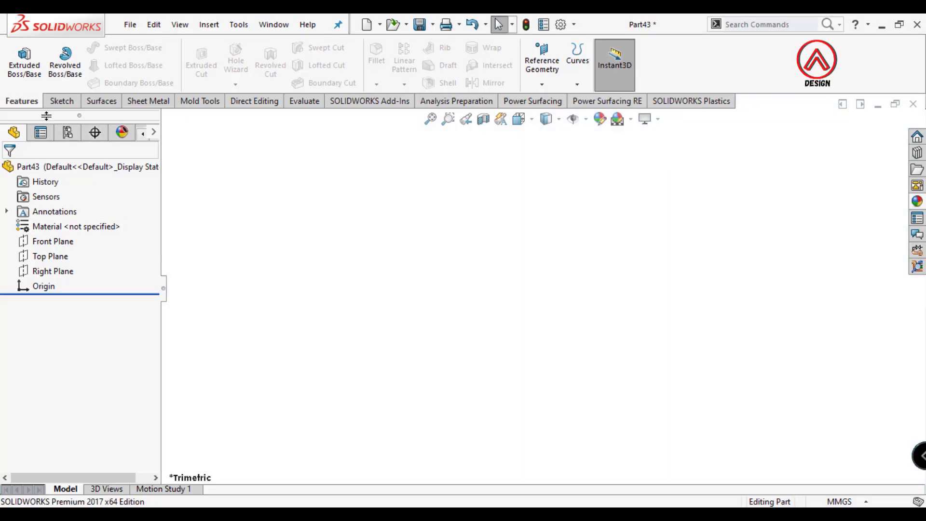
left_click(42, 244)
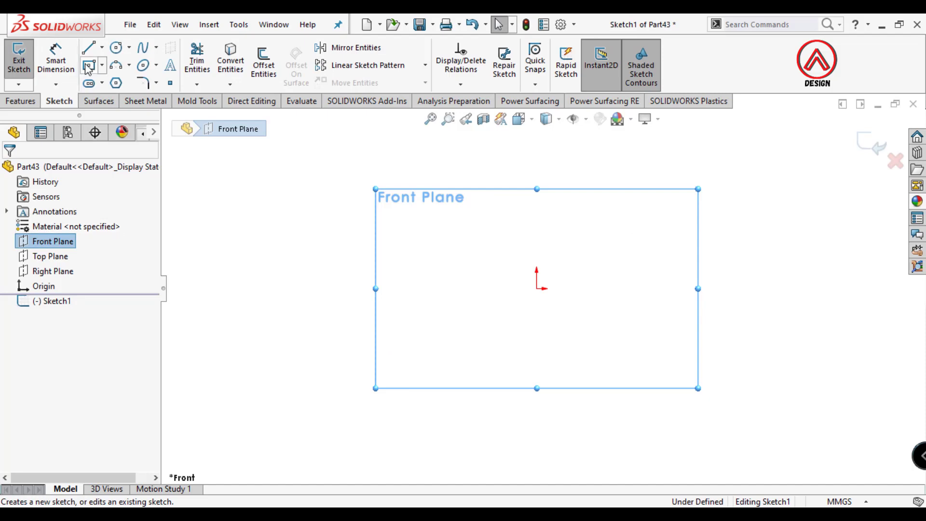
Draw a vertical centerline upward from the origin.
left_click(102, 47)
left_click(122, 81)
left_click(537, 288)
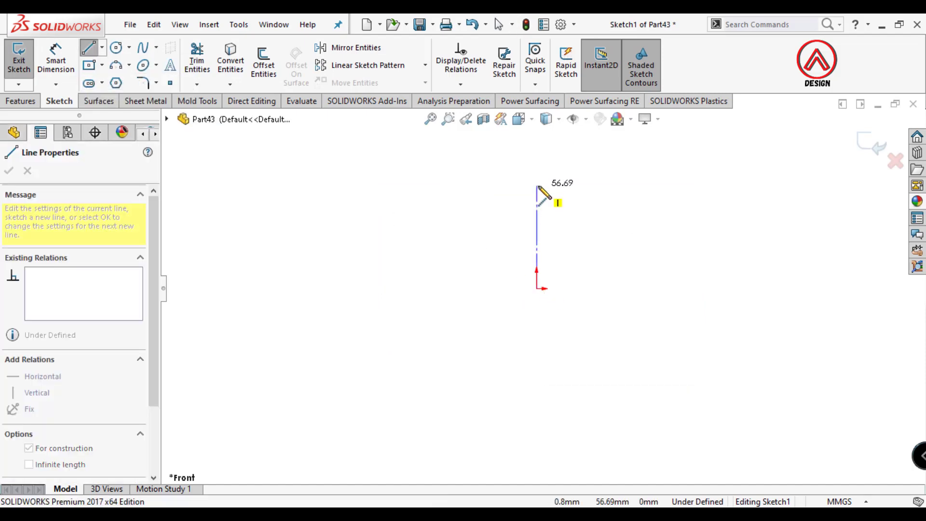
left_click(537, 186)
key("Escape")
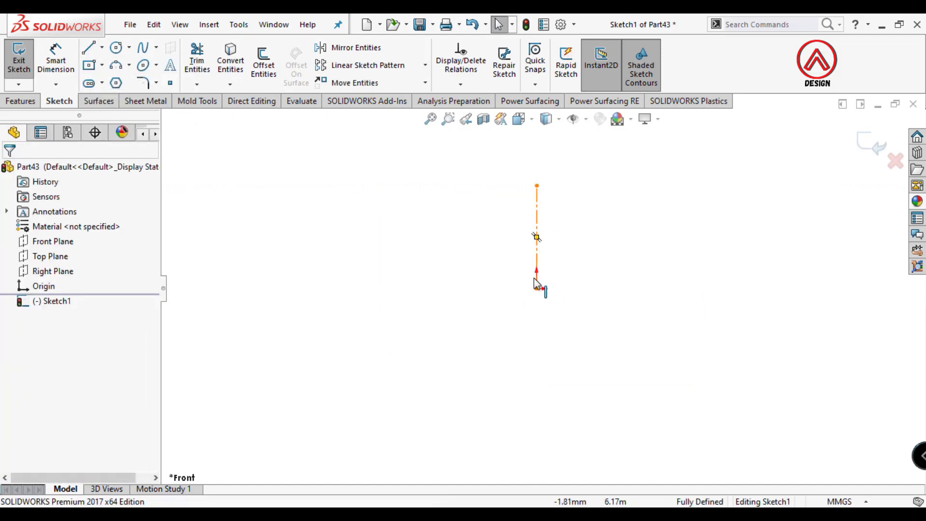
Sketch the hook outline: slanted line, horizontal top line and a short downward segment.
key("l")
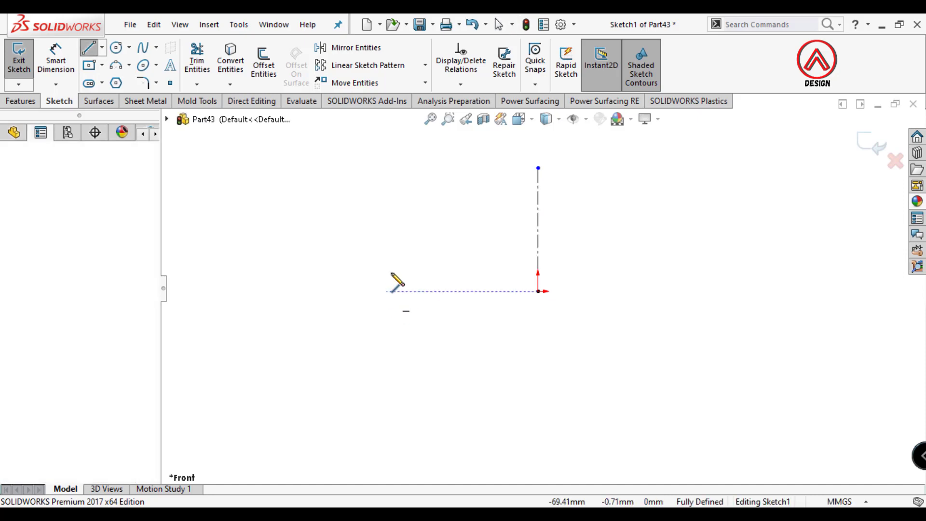
left_click(392, 291)
scroll(369, 271, "down", 3)
left_click(392, 245)
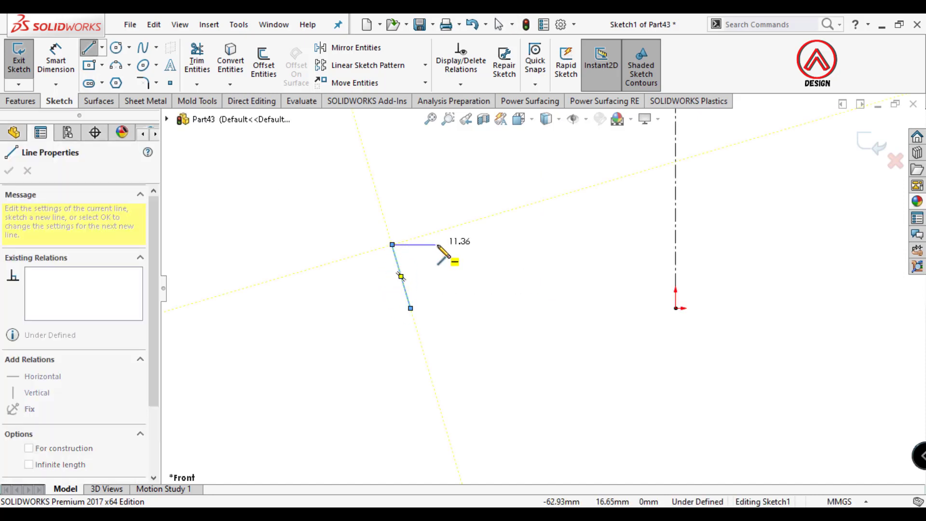
left_click(458, 244)
scroll(458, 247, "down", 2)
scroll(463, 248, "down", 4)
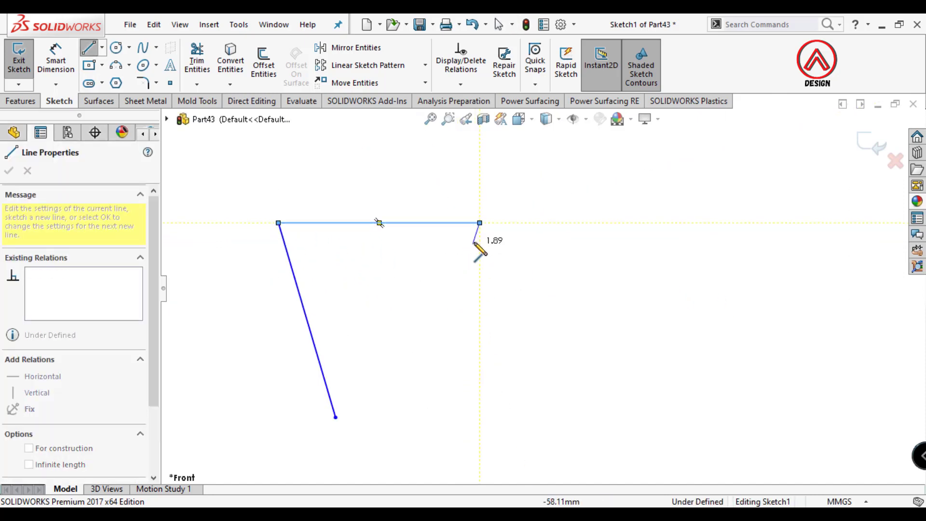
scroll(483, 249, "down", 1)
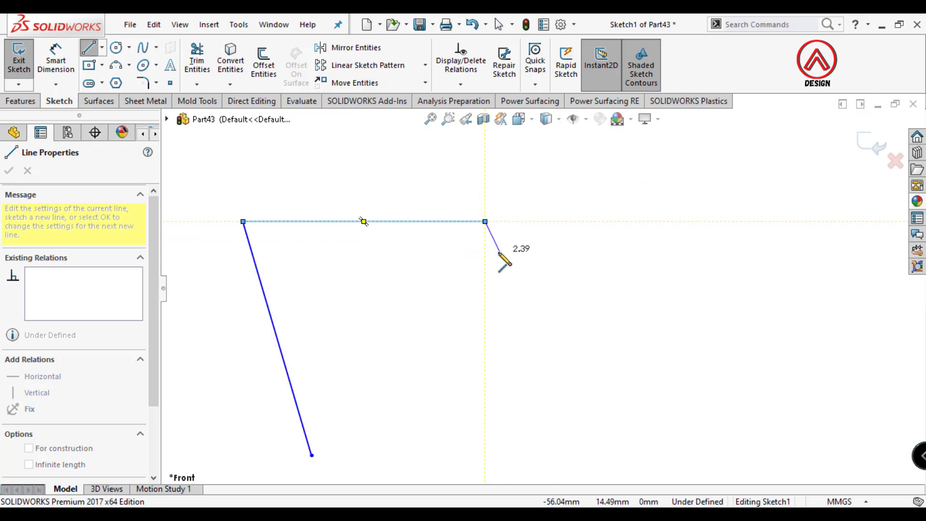
scroll(495, 259, "down", 3)
scroll(496, 258, "down", 3)
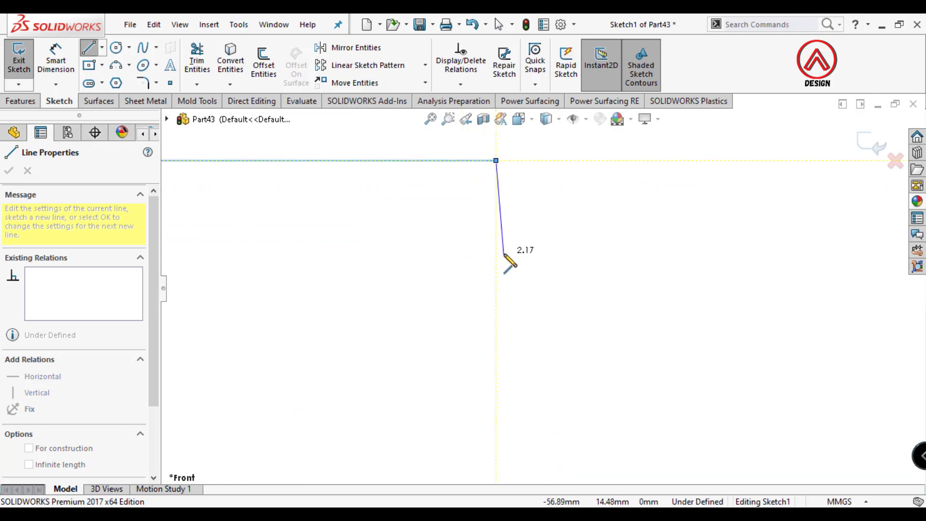
scroll(509, 260, "up", 3)
scroll(525, 270, "up", 1)
left_click(527, 274)
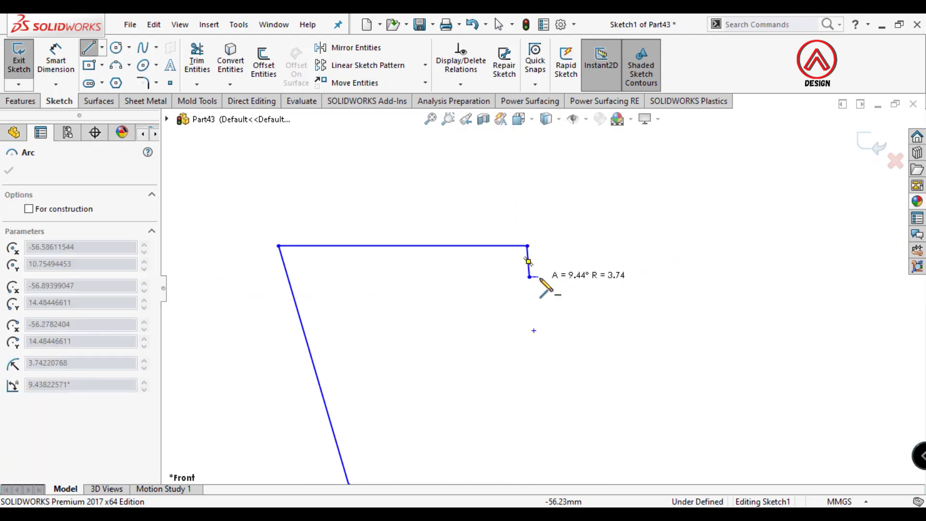
scroll(555, 289, "up", 3)
key("Escape")
left_click_drag(538, 284, 544, 308)
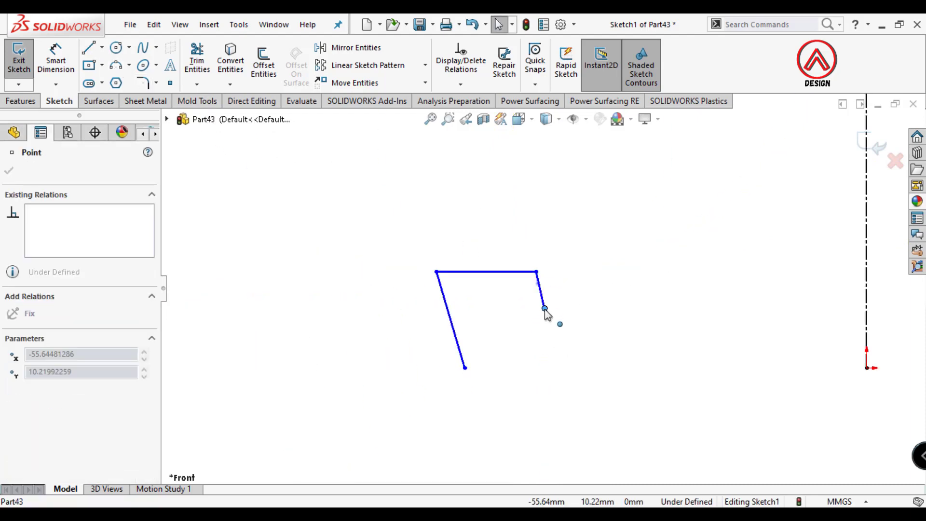
key("Escape")
Add a 3-point arc from the short segment's end to the vertical centerline.
left_click(115, 64)
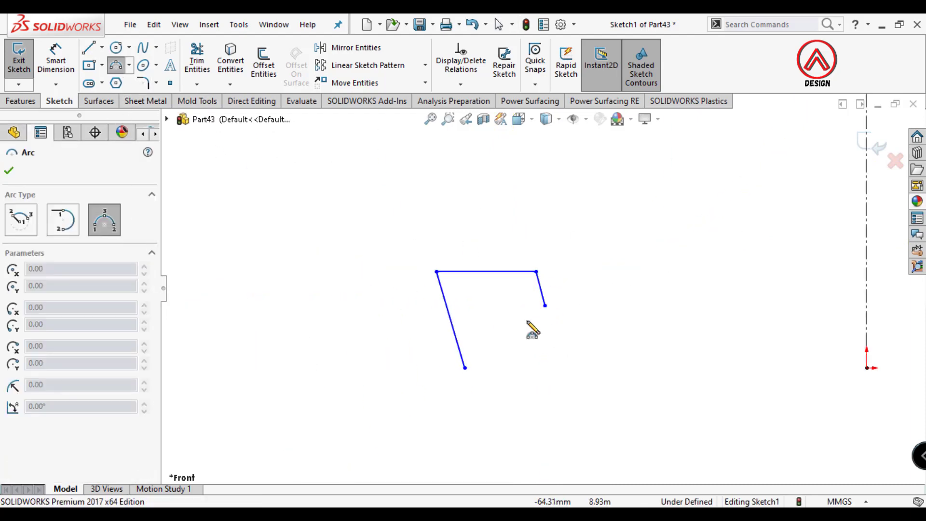
left_click(545, 306)
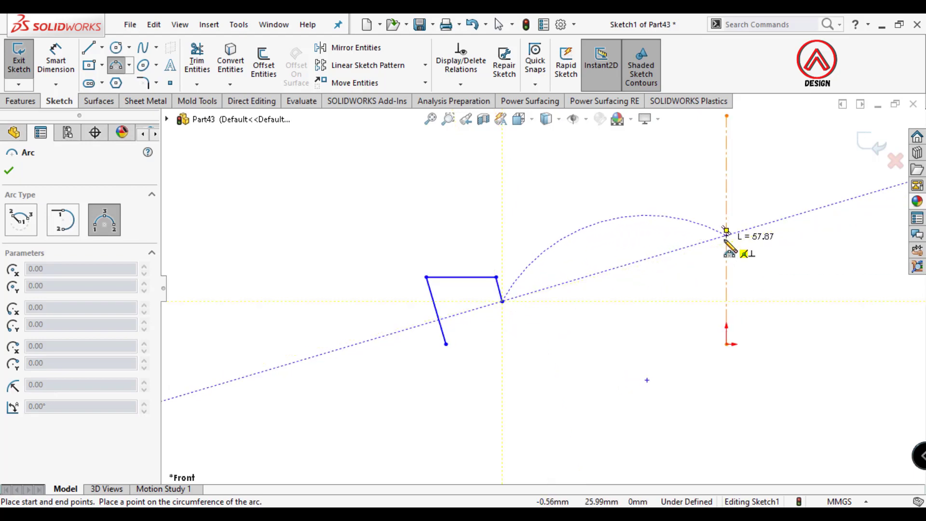
left_click(726, 230)
left_click(605, 246)
key("Escape")
Draw a short horizontal construction centerline from the arc's end.
left_click(102, 46)
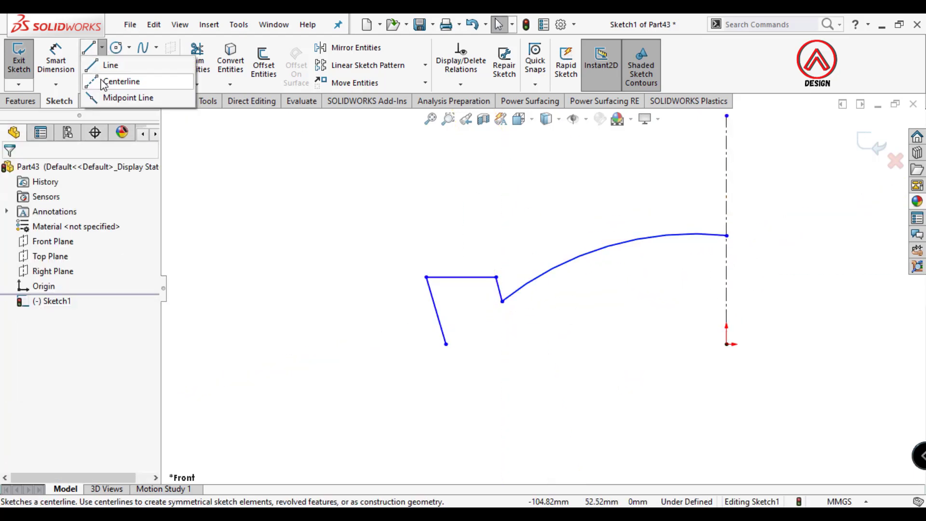
left_click(120, 82)
left_click(725, 236)
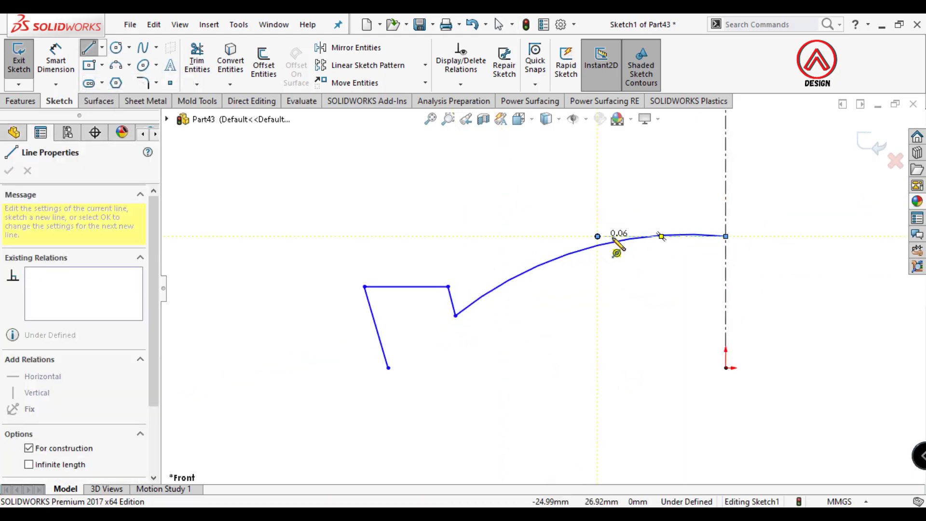
left_click(597, 235)
key("Escape")
Make the arc tangent to the horizontal construction line.
left_click(627, 236)
left_click(605, 246, "ctrl")
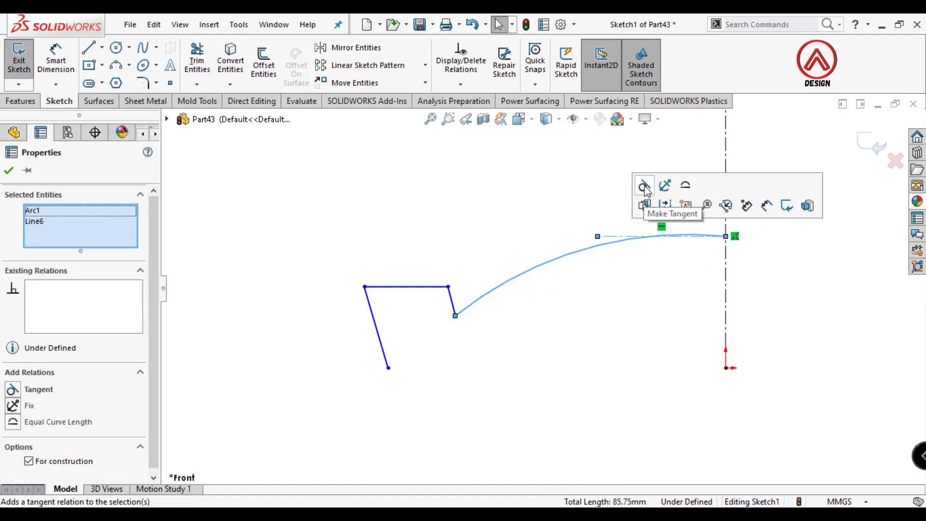
left_click(646, 189)
scroll(627, 306, "up", 2)
left_click(56, 61)
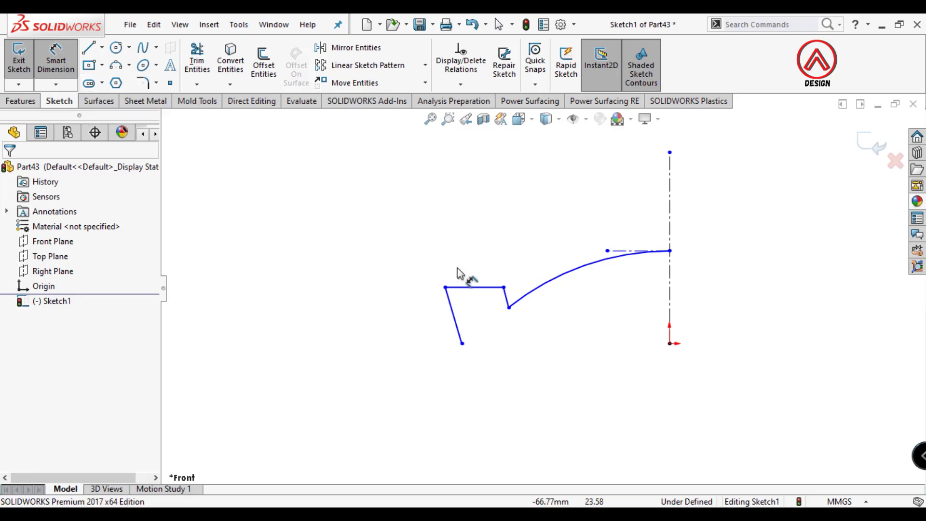
Dimension the outer top corner 105 wide across the centerline.
left_click(445, 288)
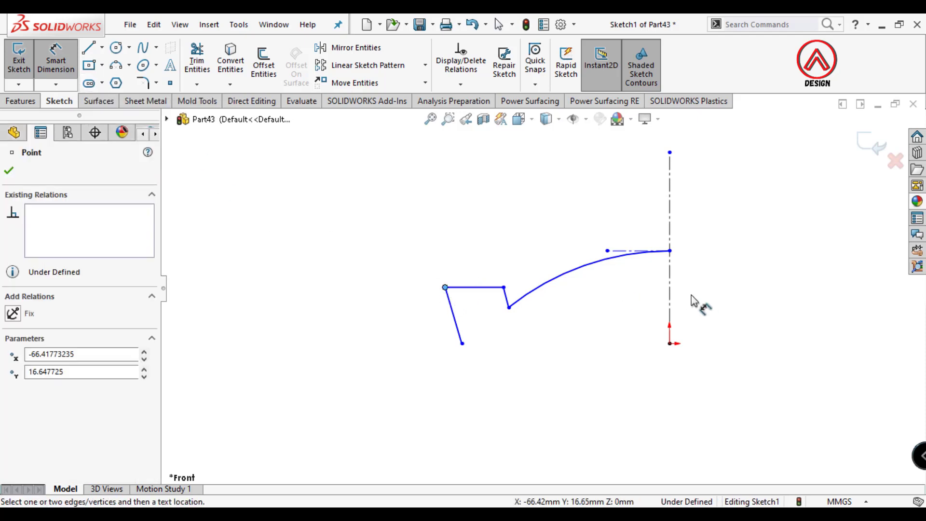
left_click(670, 306)
left_click(718, 216)
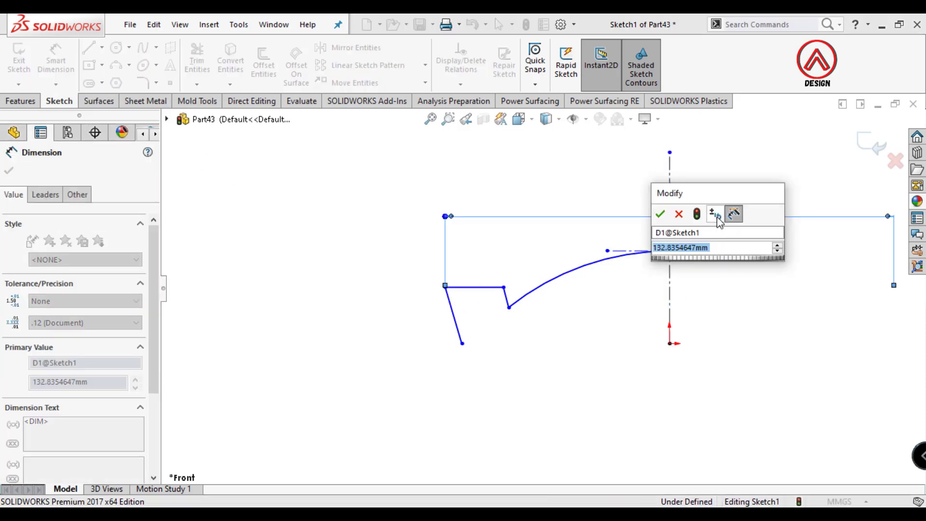
type("105")
key("Return")
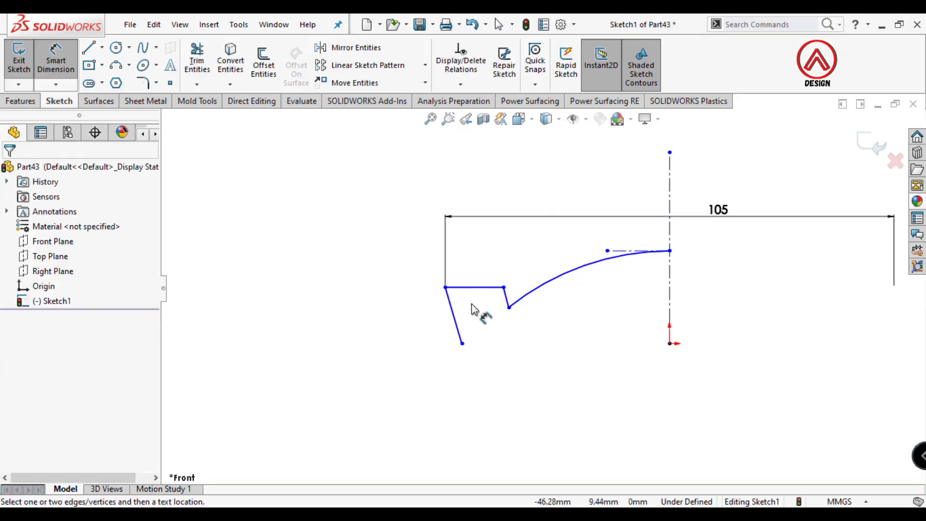
Make the slanted line's bottom end horizontal with the origin.
key("Escape")
left_click(463, 344)
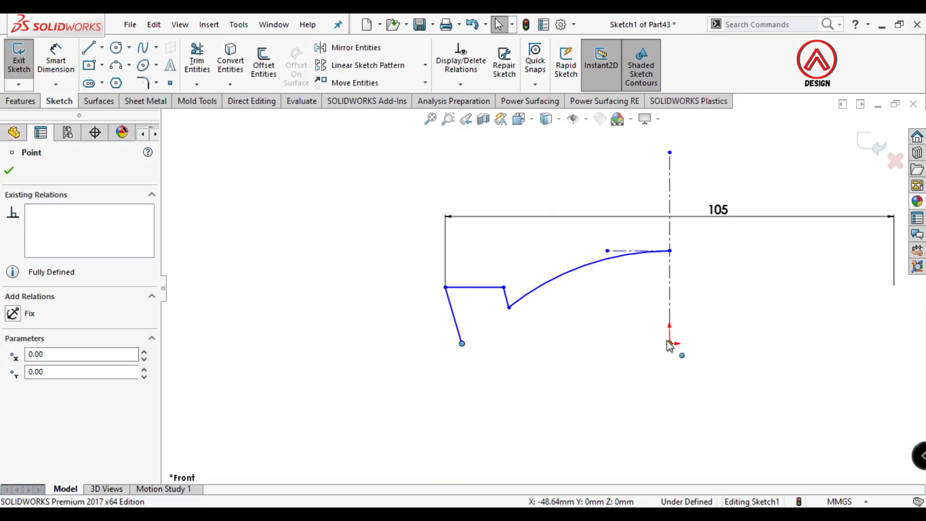
left_click(669, 343, "ctrl")
left_click(703, 284)
left_click(579, 338)
Add a 6 vertical dimension at the hook's outer end.
key("d")
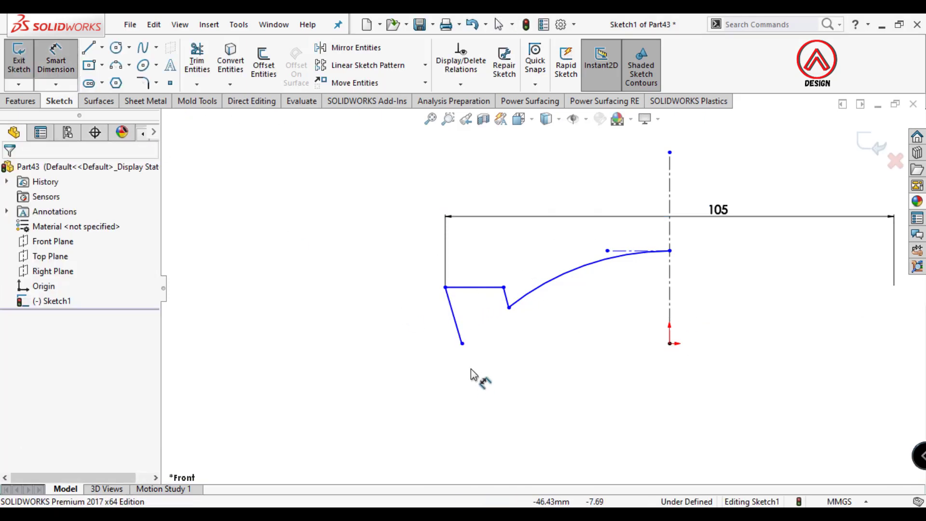
left_click(444, 288)
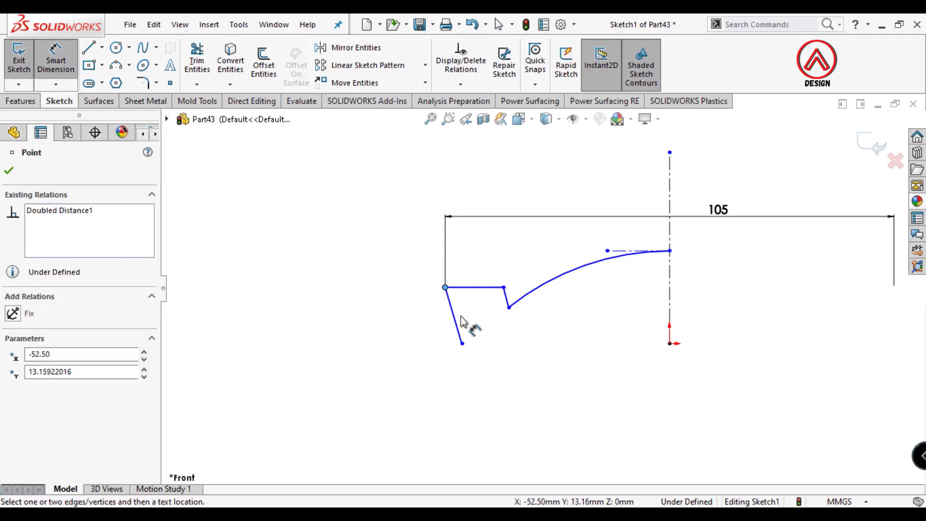
left_click(462, 343)
left_click(358, 328)
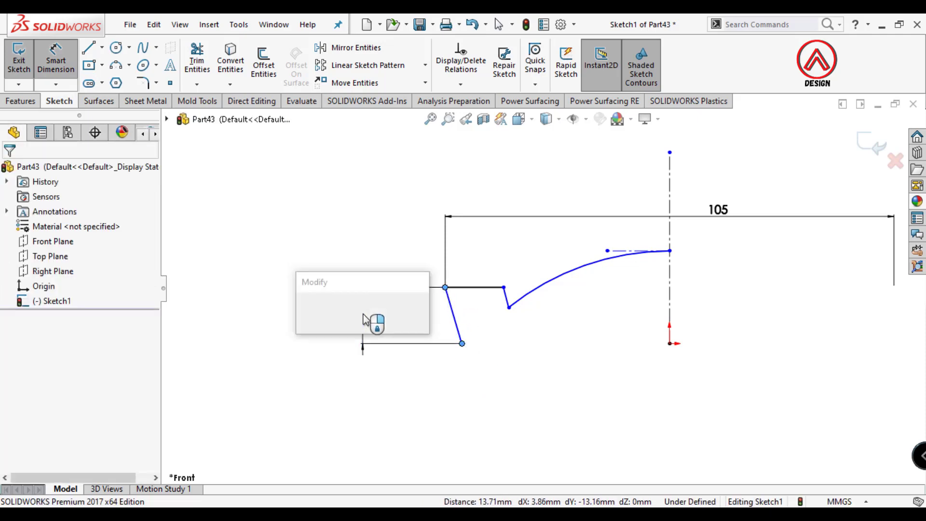
type("6")
key("Return")
left_click(505, 389)
Set a 15° angle between the construction line and the centerline.
scroll(505, 381, "down", 2)
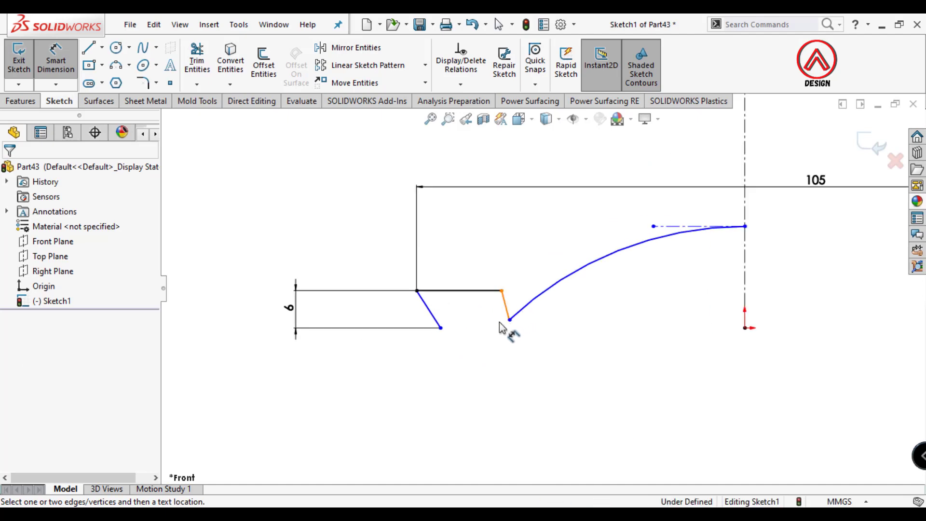
left_click(435, 321)
left_click(746, 265)
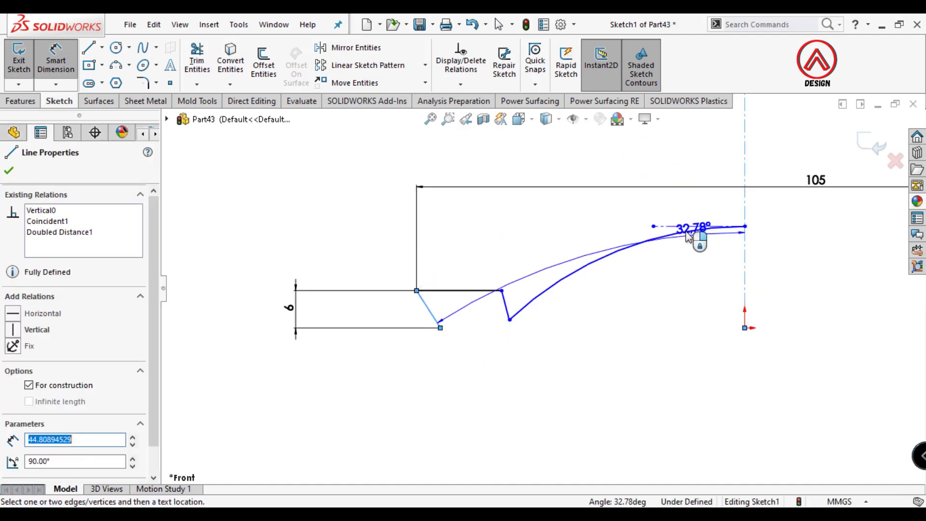
left_click(599, 154)
type("15")
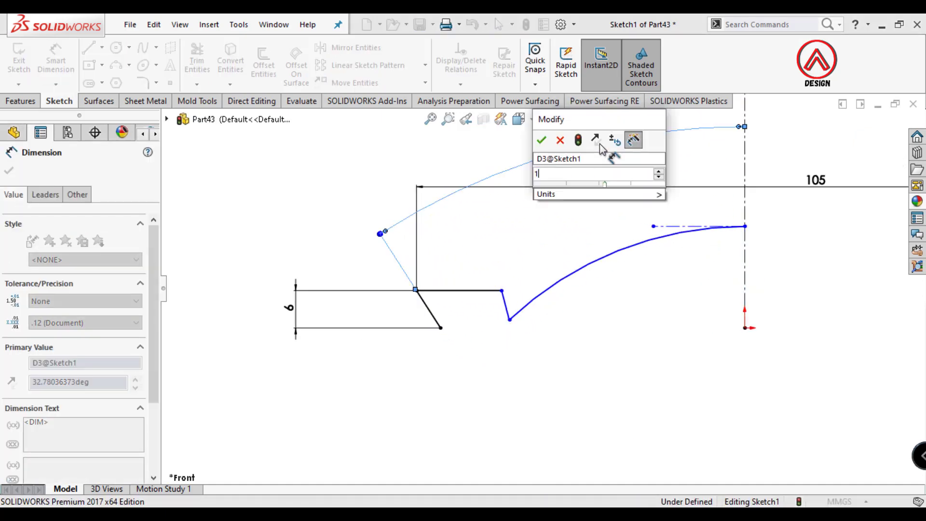
key("Return")
left_click(573, 370)
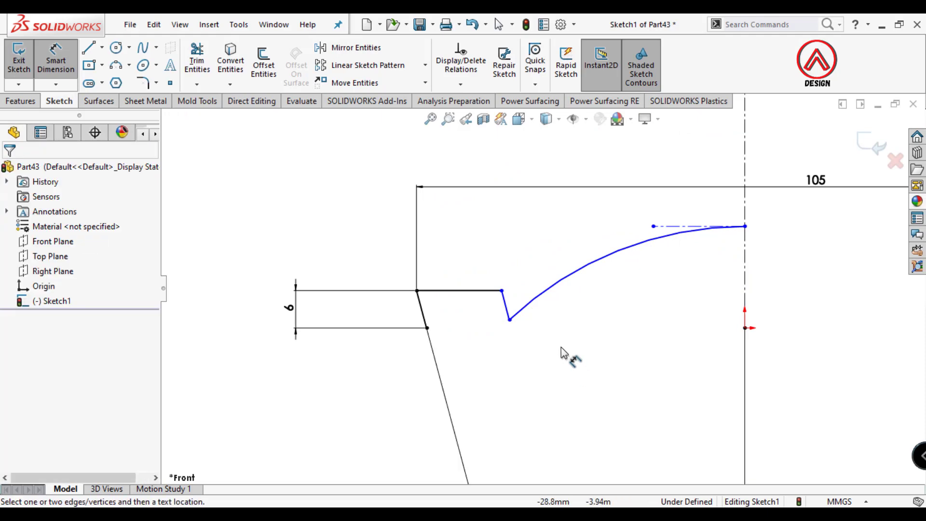
Dimension the notch depth at 2 mm.
scroll(541, 295, "down", 2)
scroll(494, 306, "down", 2)
left_click(484, 290)
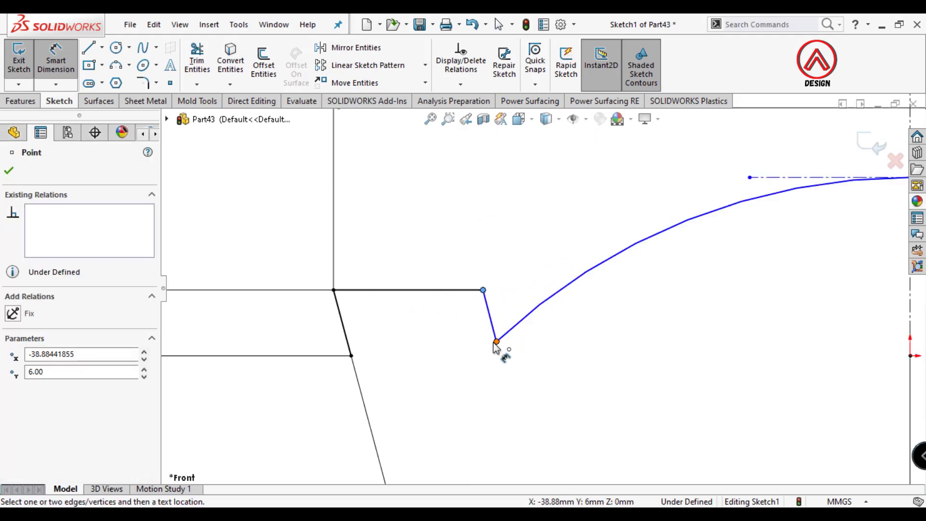
left_click(423, 324)
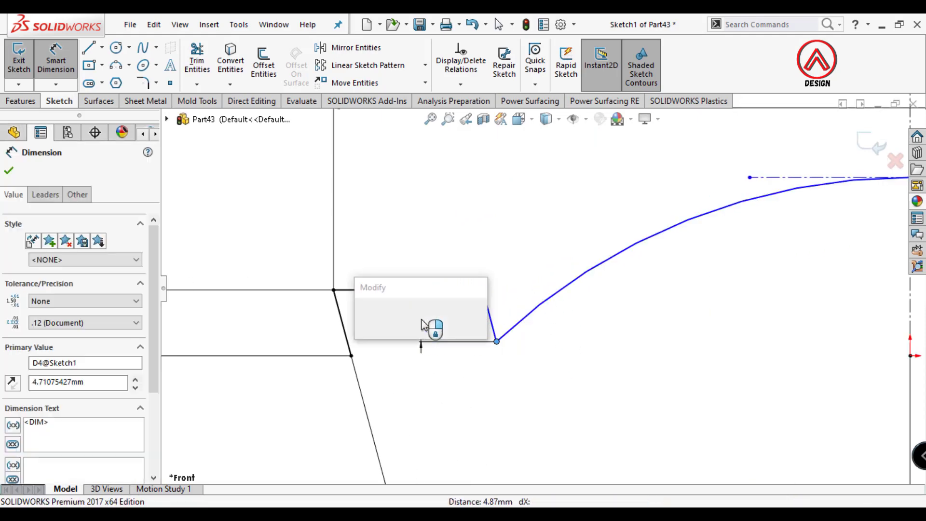
type("2")
key("Return")
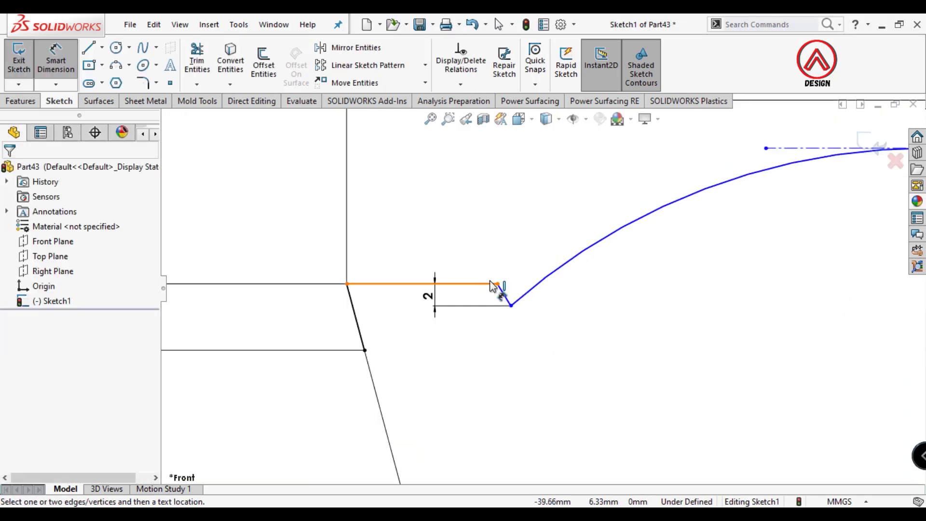
Dimension the curve's end 84 mm from the centerline and place the 105 dimension.
left_click(498, 285)
scroll(542, 289, "up", 5)
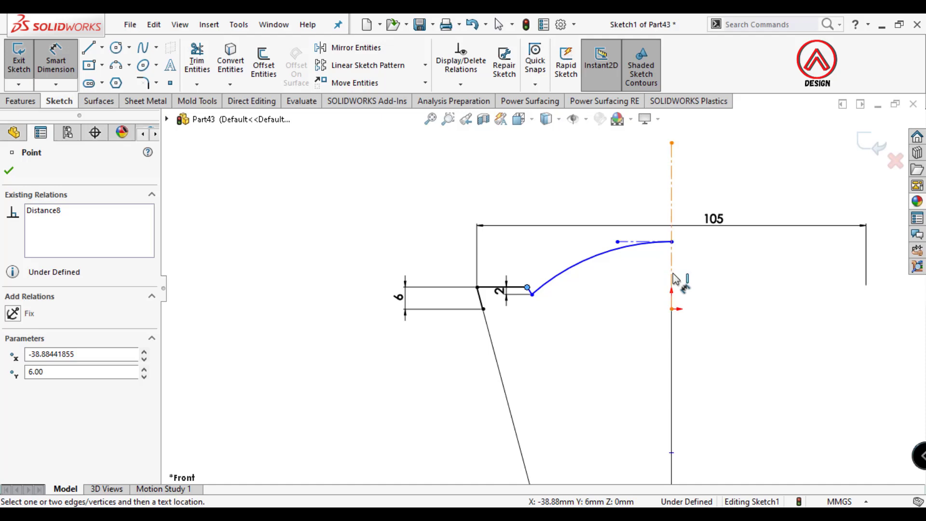
left_click(673, 279)
left_click(681, 241)
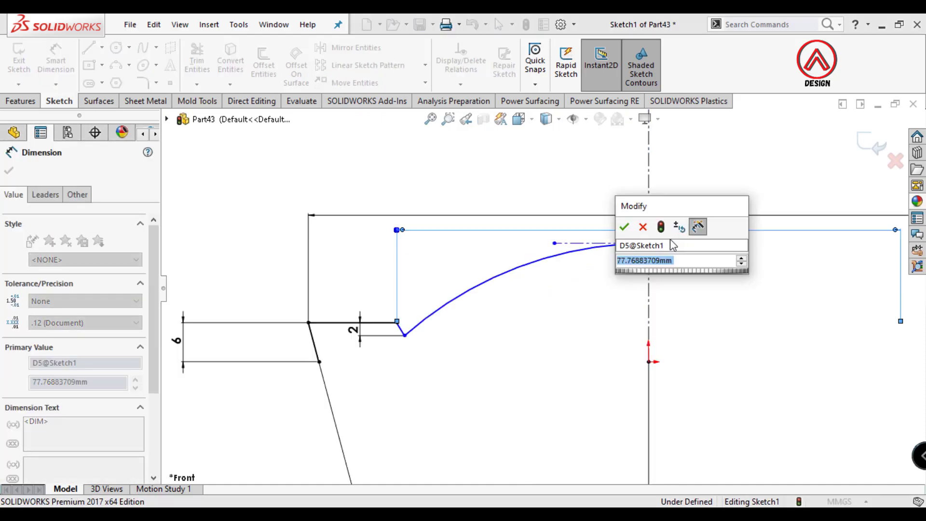
type("84")
key("Return")
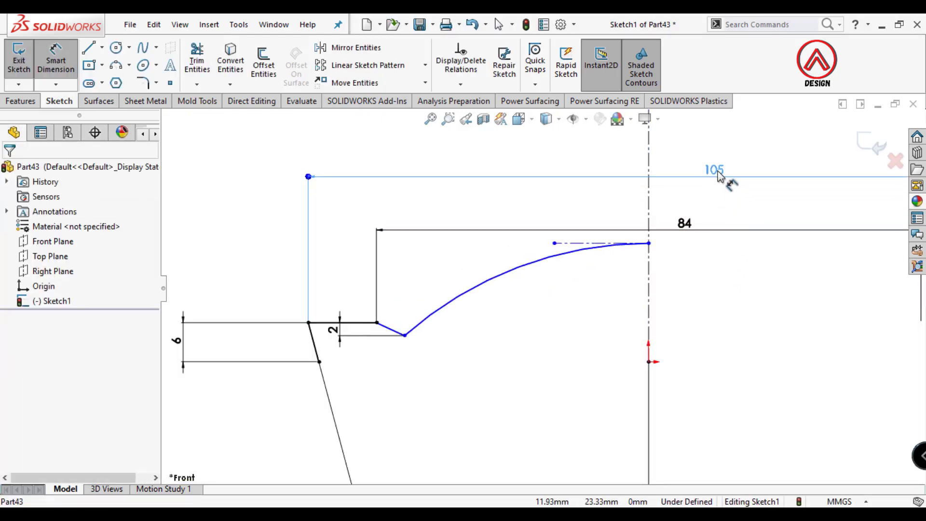
left_click(718, 176)
key("Escape")
Set the short slanted line's angle to the vertical line at 3.
scroll(413, 331, "down", 3)
scroll(405, 318, "down", 2)
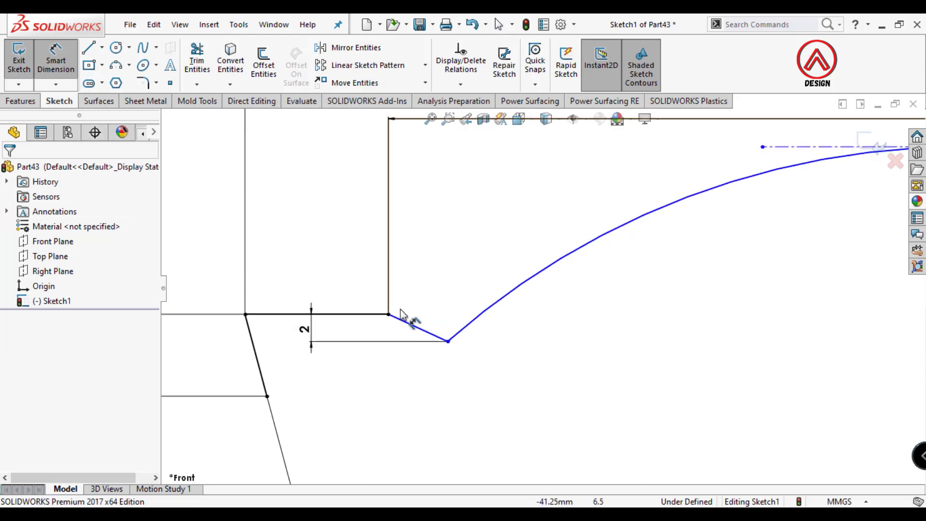
left_click(414, 325)
scroll(535, 288, "up", 3)
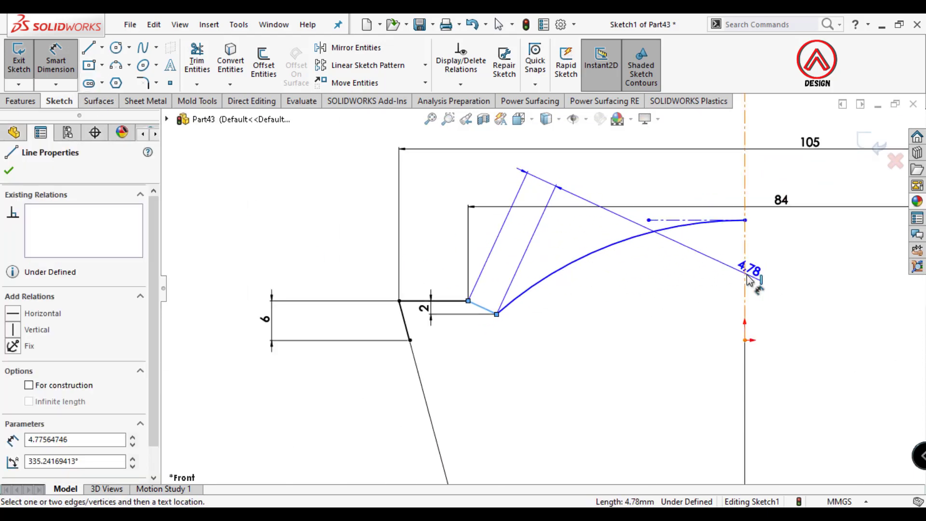
left_click(746, 278)
left_click(548, 195)
type("3")
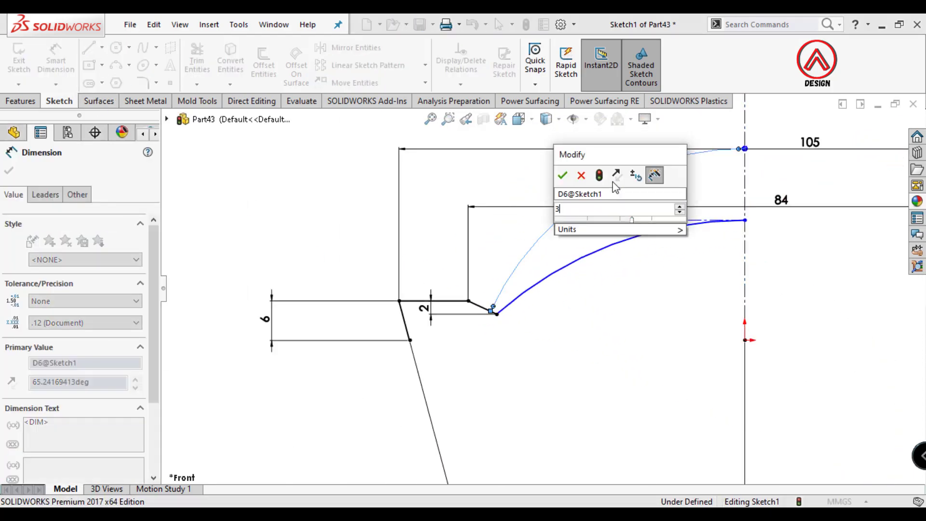
key("Return")
key("Escape")
Give the curved top arc a 300 mm radius.
scroll(552, 342, "up", 3)
scroll(531, 289, "down", 1)
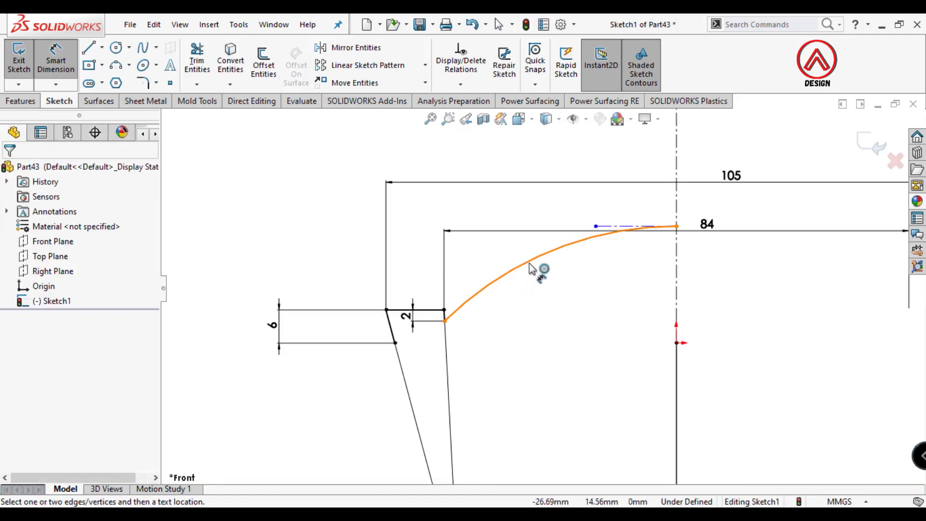
left_click(529, 265)
scroll(516, 246, "down", 2)
left_click(490, 194)
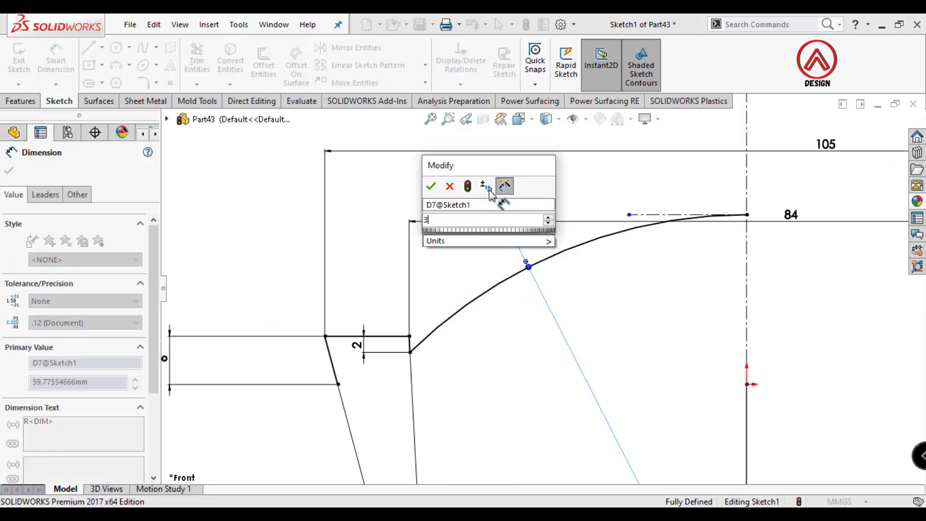
type("300")
key("Return")
key("Escape")
scroll(552, 367, "up", 3)
scroll(512, 372, "down", 3)
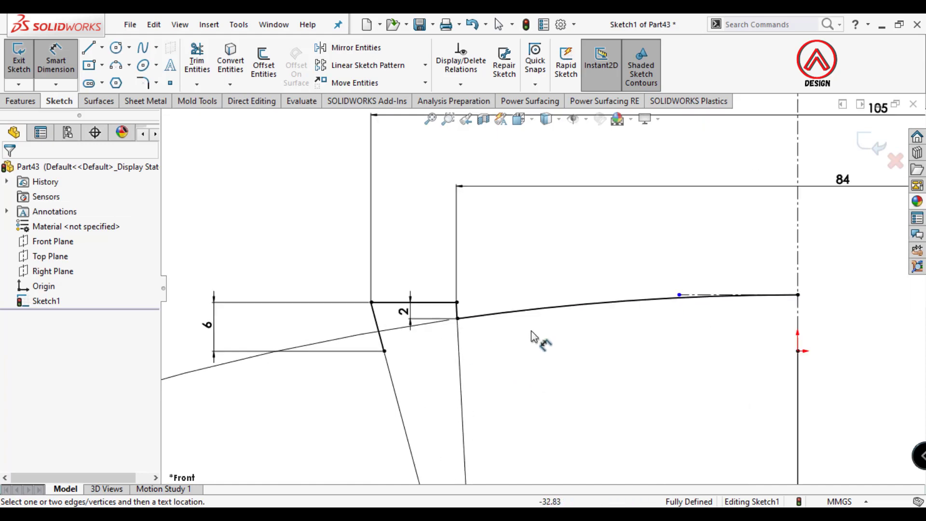
left_click(274, 74)
type("1.5")
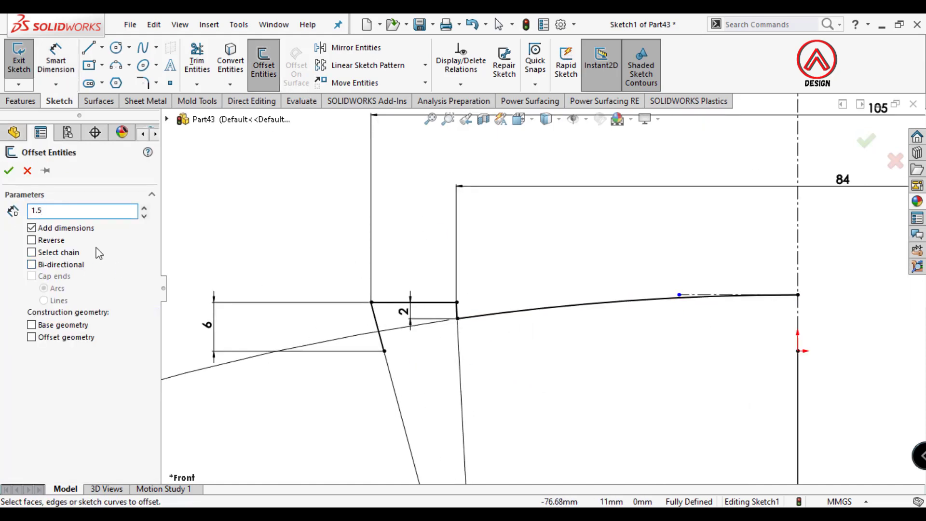
Offset the arc's whole chain inward by 1.5 mm to give the hook thickness.
key("Return")
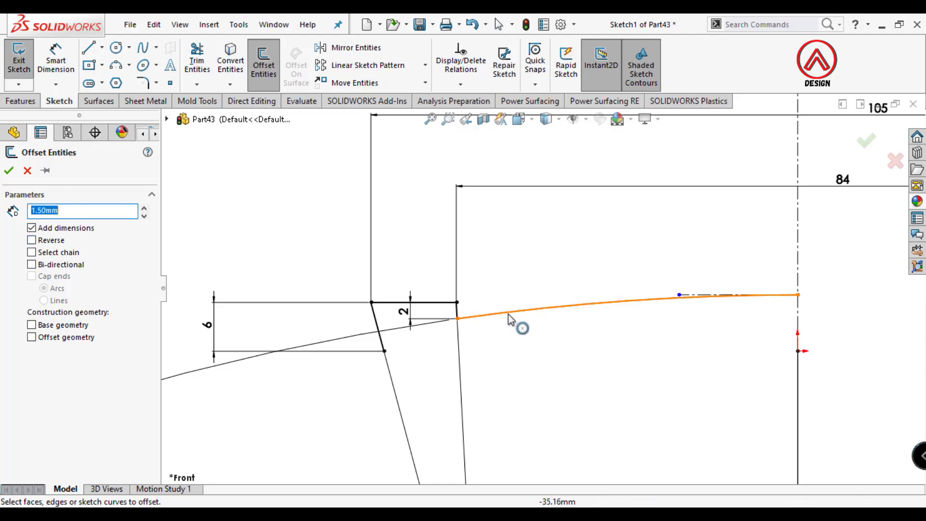
left_click(504, 314)
scroll(456, 321, "down", 1)
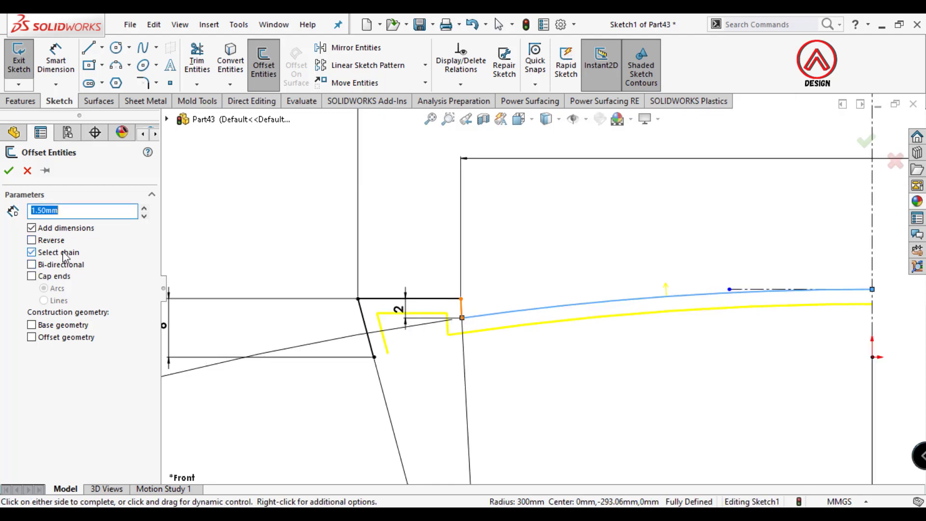
left_click(11, 172)
scroll(465, 336, "down", 2)
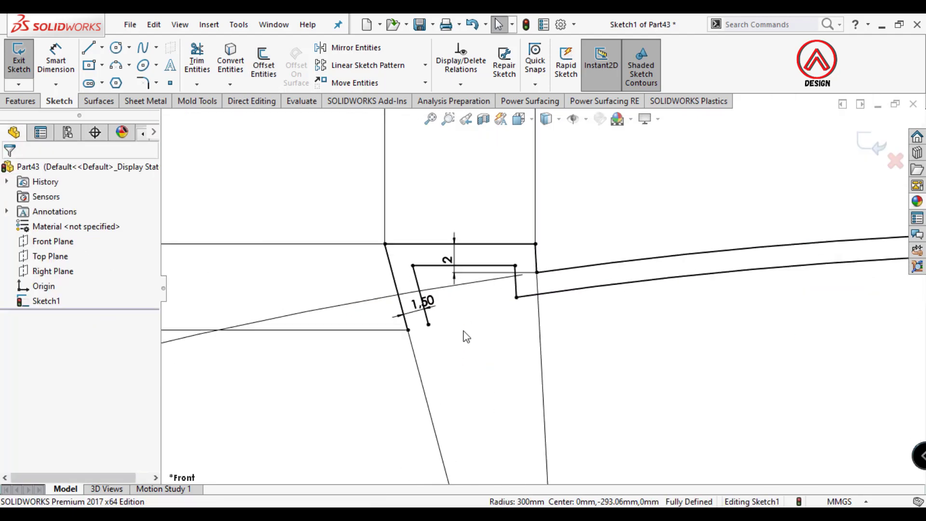
Draw a short horizontal line from the offset chain's endpoint.
key("l")
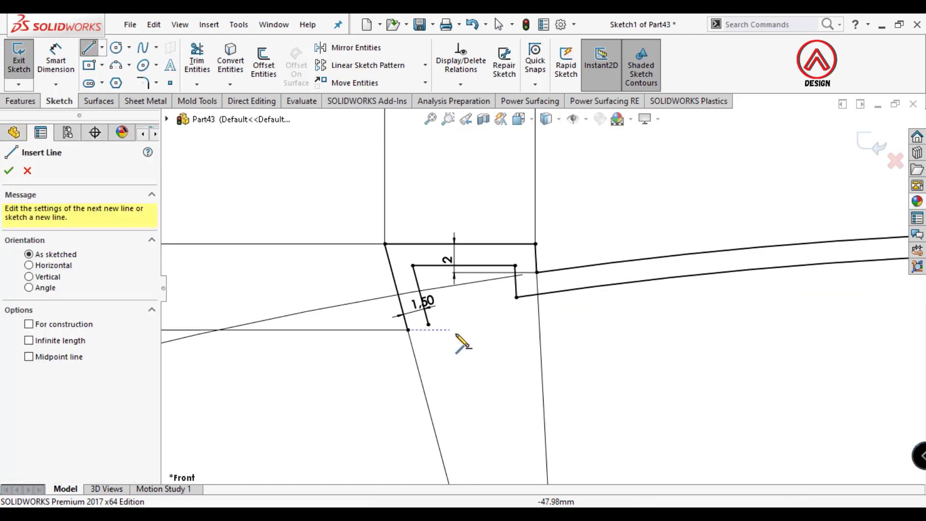
scroll(427, 344, "down", 2)
left_click(406, 327)
scroll(424, 340, "down", 2)
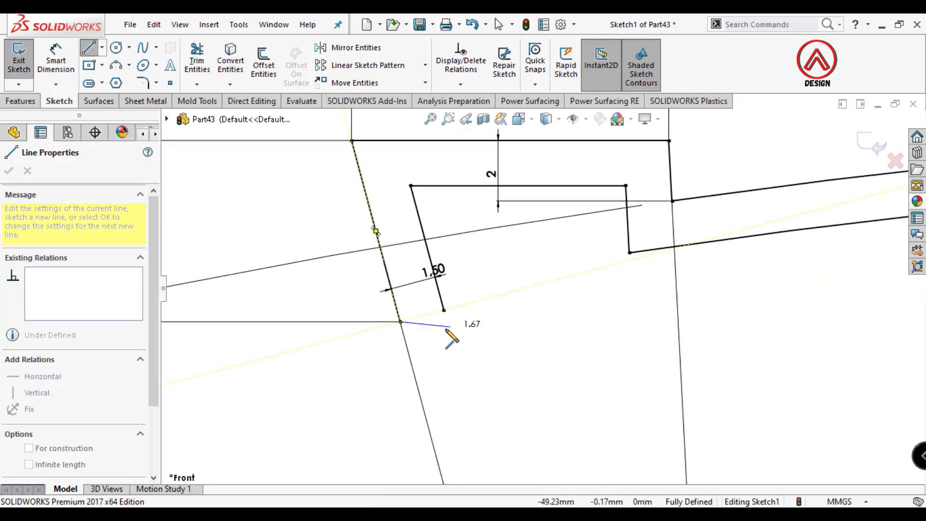
left_click(462, 321)
key("Escape")
Delete the unwanted offset line and move the 2 dimension aside.
left_click(442, 300)
right_click(444, 302)
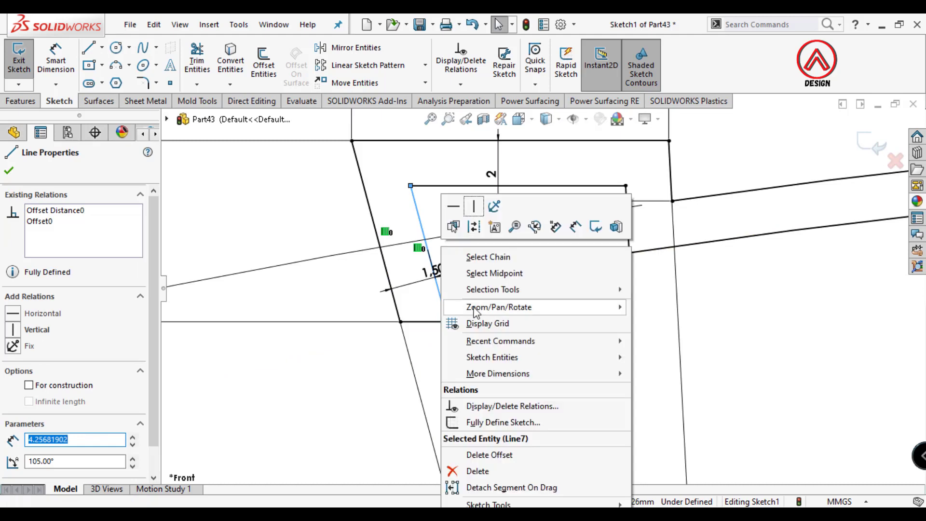
left_click(451, 471)
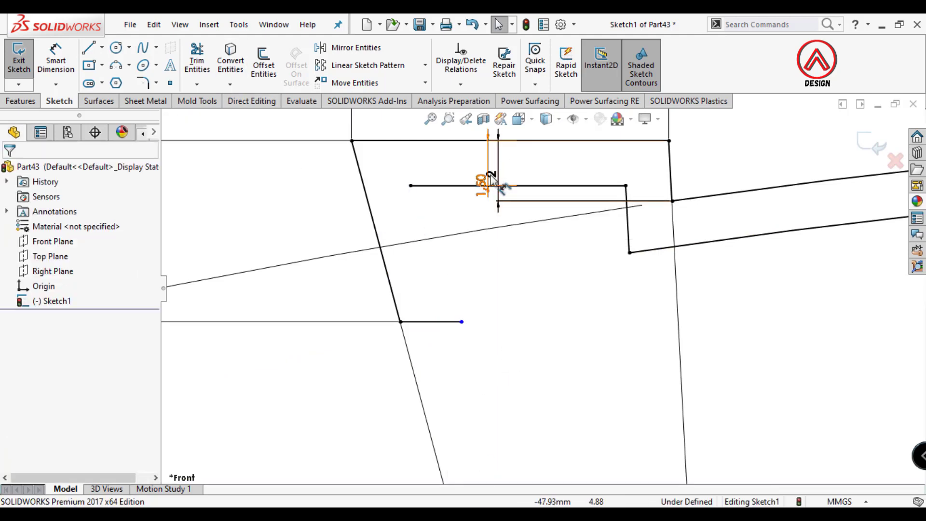
left_click_drag(495, 187, 586, 189)
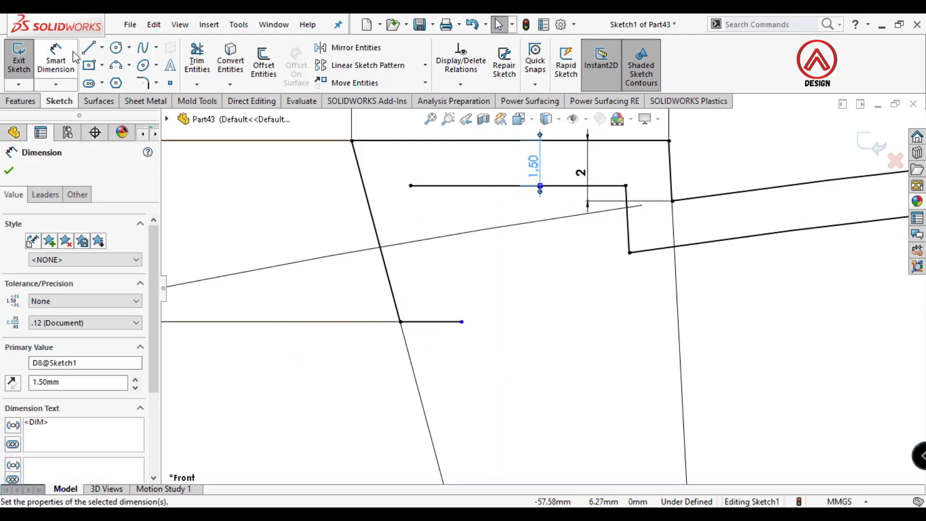
Draw and trim the lip line, then dimension the bottom segment 1 mm.
left_click(88, 47)
left_click(462, 321)
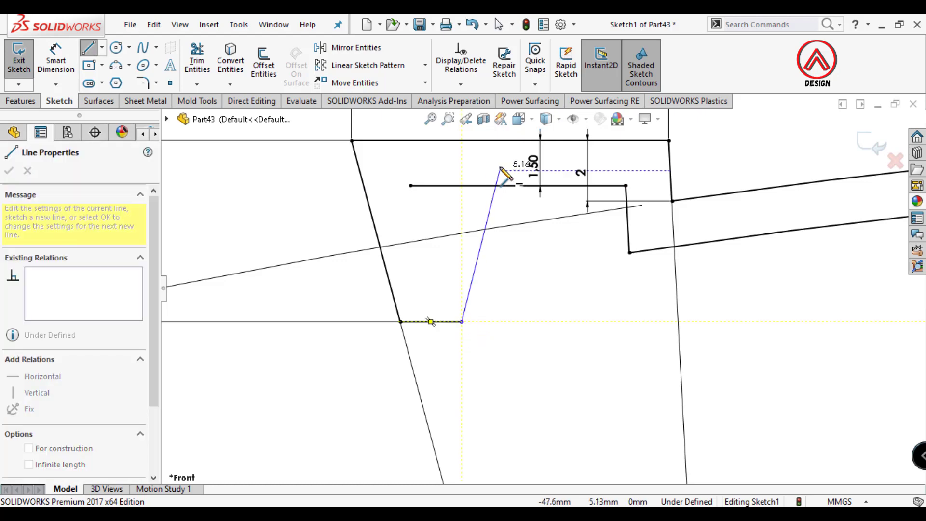
left_click(207, 60)
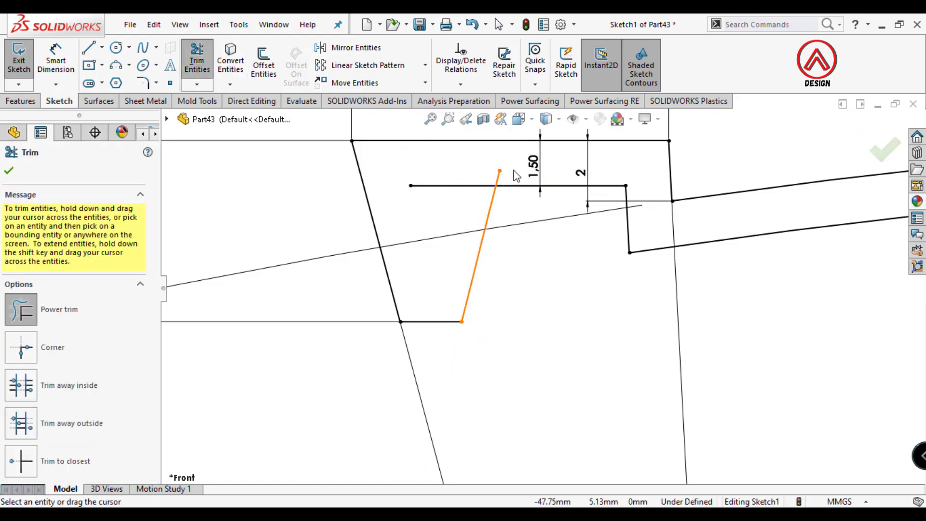
left_click(65, 58)
left_click(454, 322)
left_click(448, 380)
type("1")
key("Return")
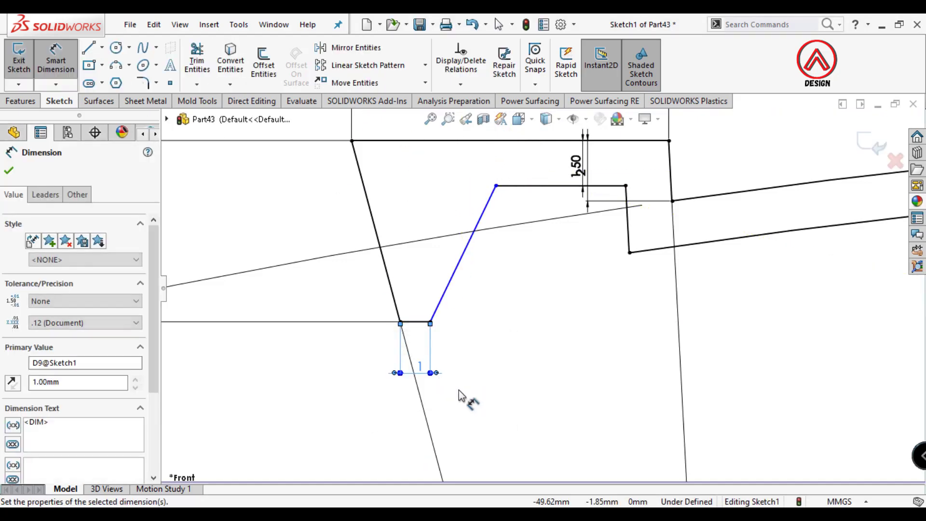
left_click(458, 390)
Make the slanted inner line vertical with a 0° angle dimension.
left_click(447, 289)
scroll(502, 290, "up", 2)
scroll(675, 270, "up", 2)
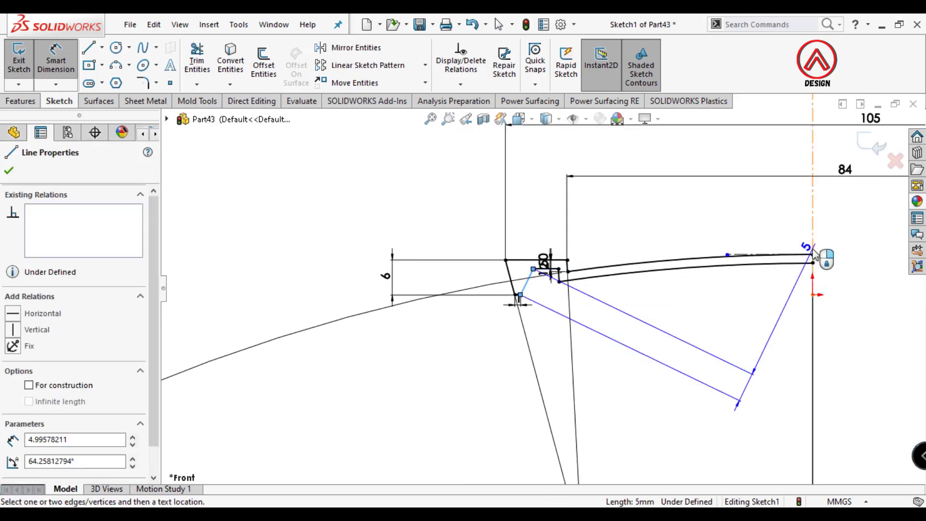
left_click(823, 256)
scroll(723, 328, "down", 2)
left_click(637, 337)
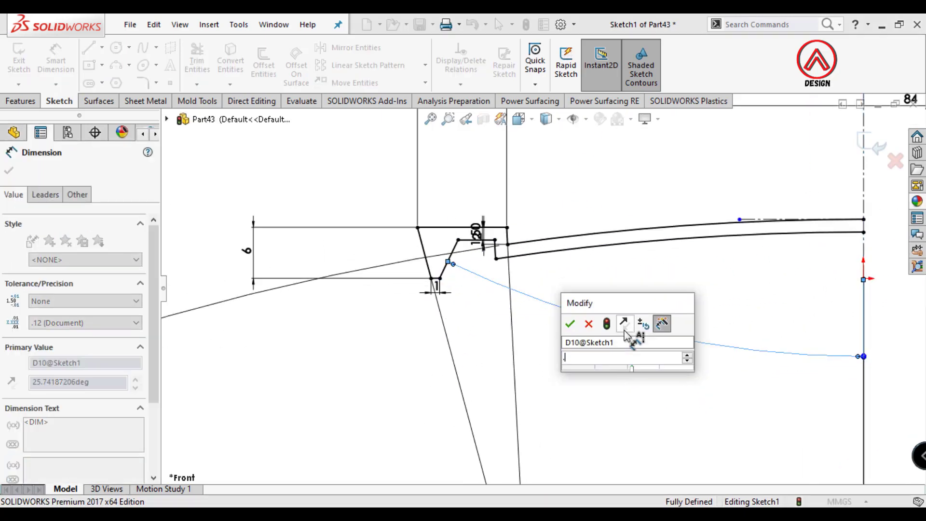
type("0")
key("Return")
left_click(540, 330)
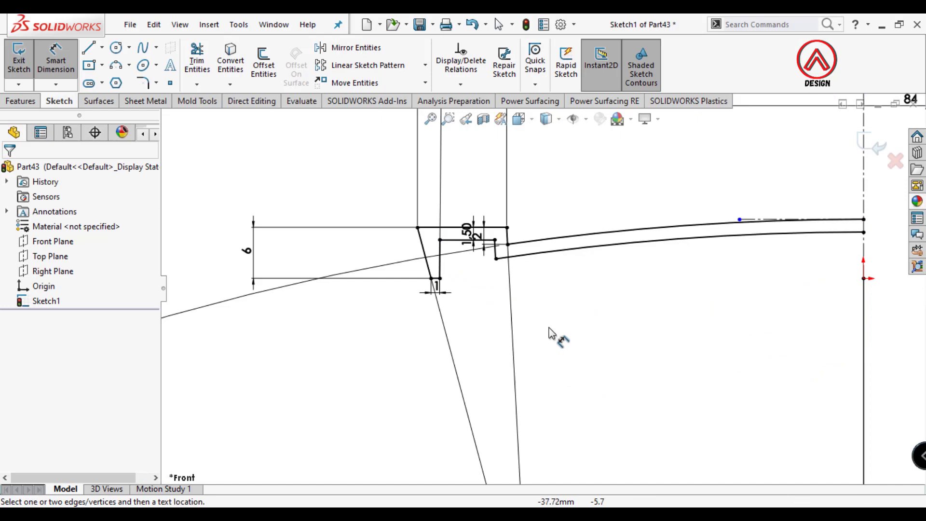
Close the profile's right end with a line.
scroll(549, 333, "up", 2)
scroll(544, 264, "down", 2)
left_click(91, 48)
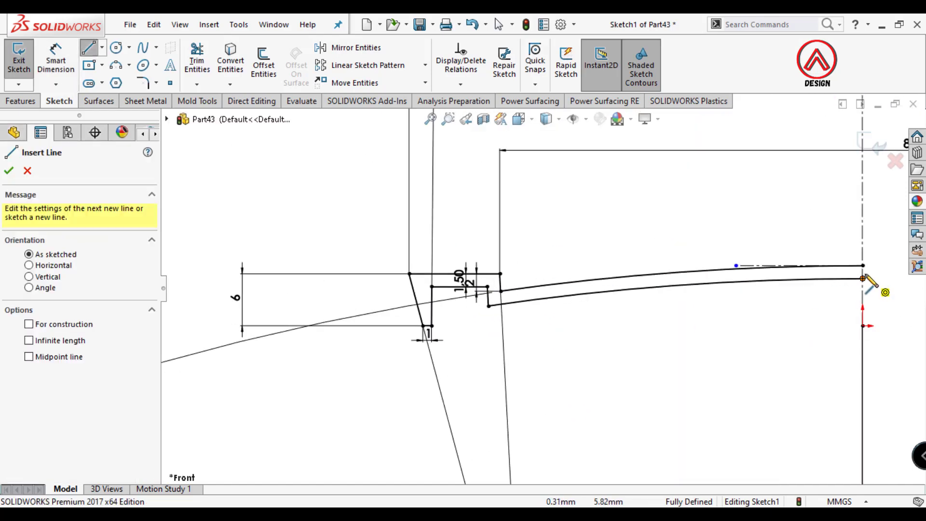
left_click(863, 265)
Round the profile's top-left outer corner with a 1.5 mm sketch fillet.
key("Escape")
scroll(407, 284, "down", 2)
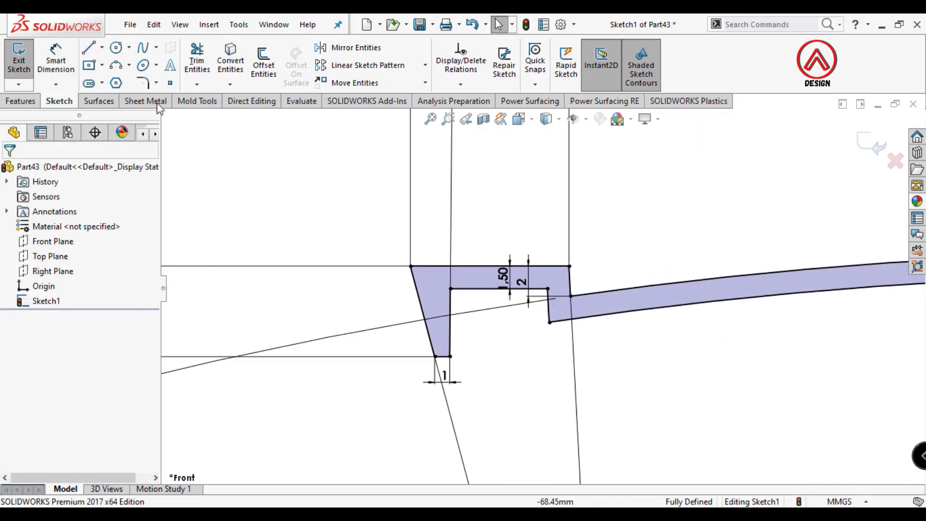
left_click(142, 83)
type("1")
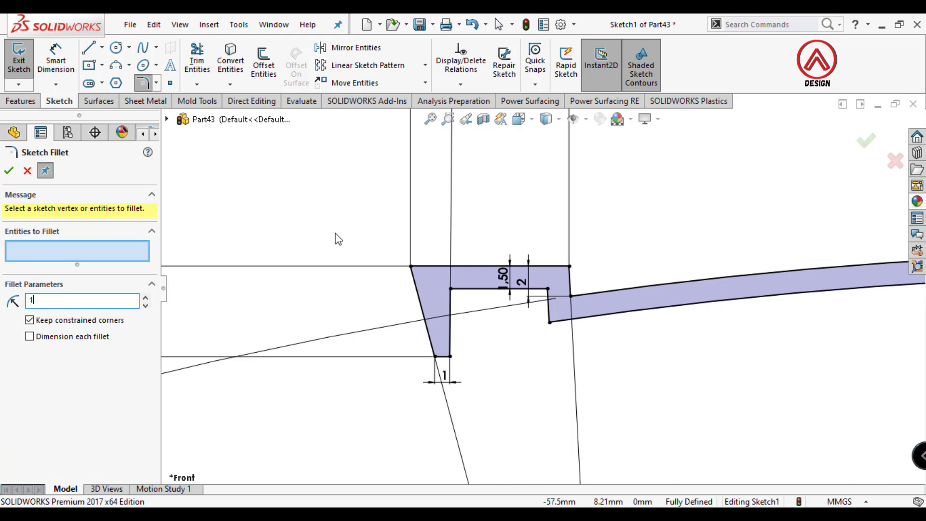
type(".5")
left_click(411, 266)
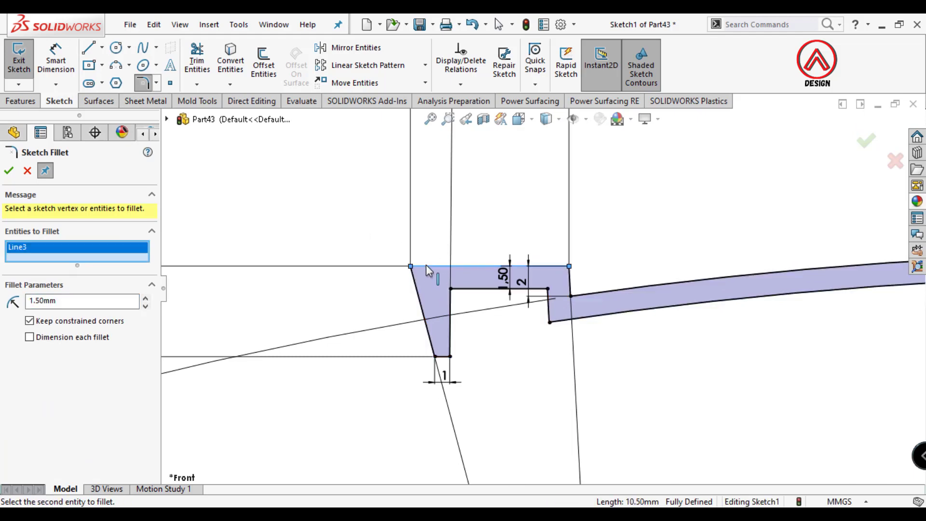
left_click(9, 171)
Fillet the inner step corner at 0.5 mm and the hook's inner corner at 2 mm.
scroll(320, 168, "down", 3)
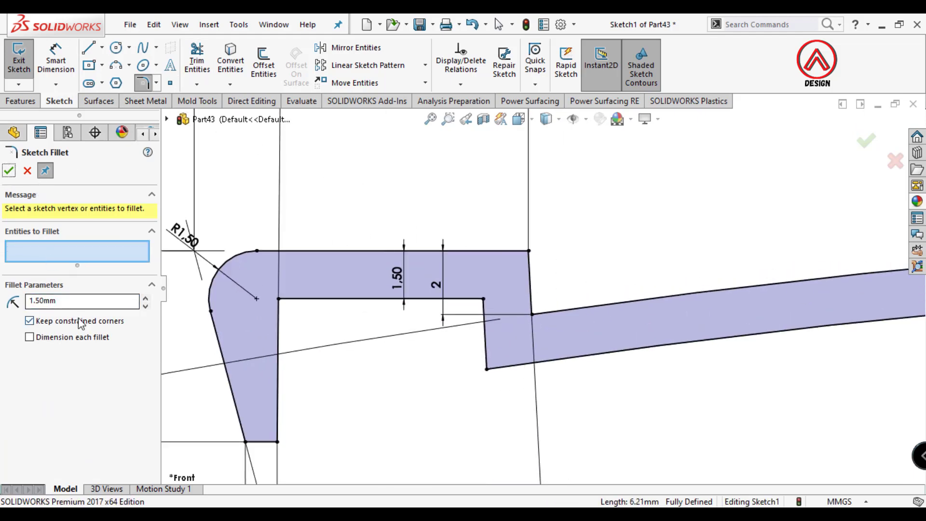
type("5")
left_click(531, 314)
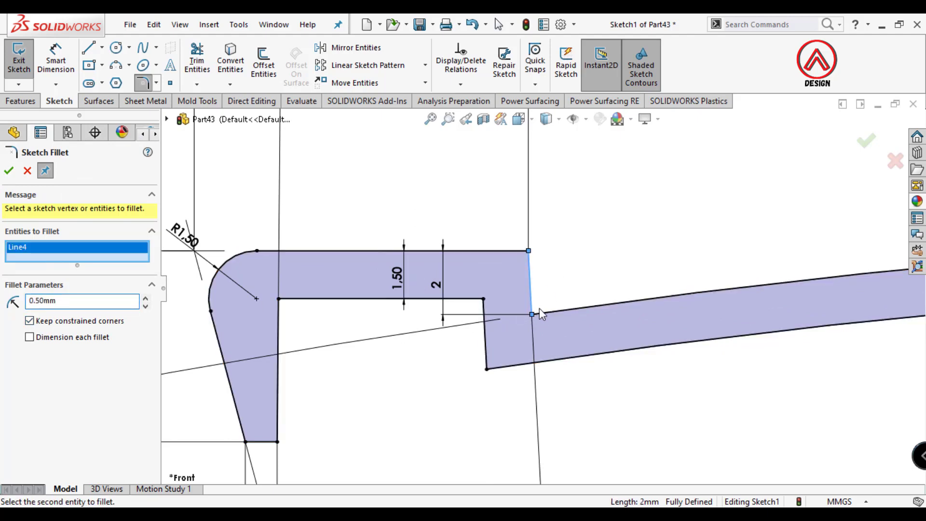
left_click(9, 171)
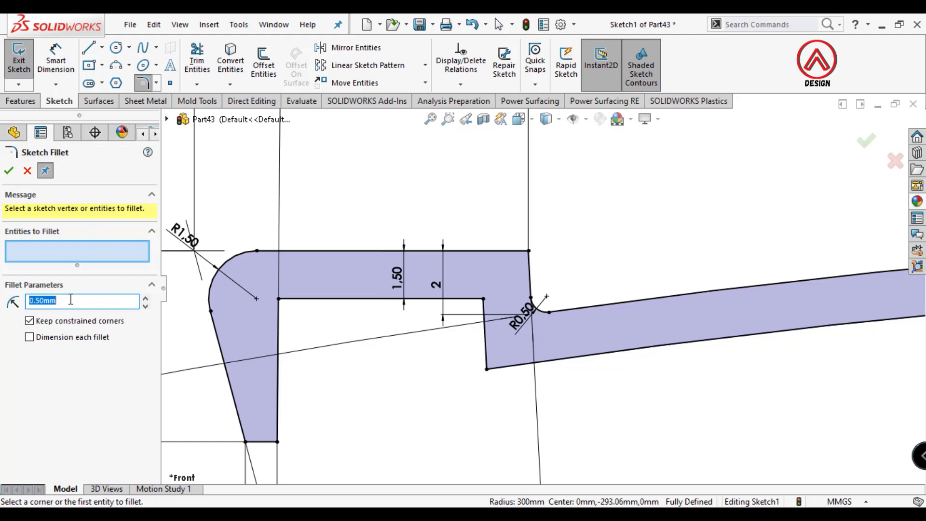
left_click(491, 364)
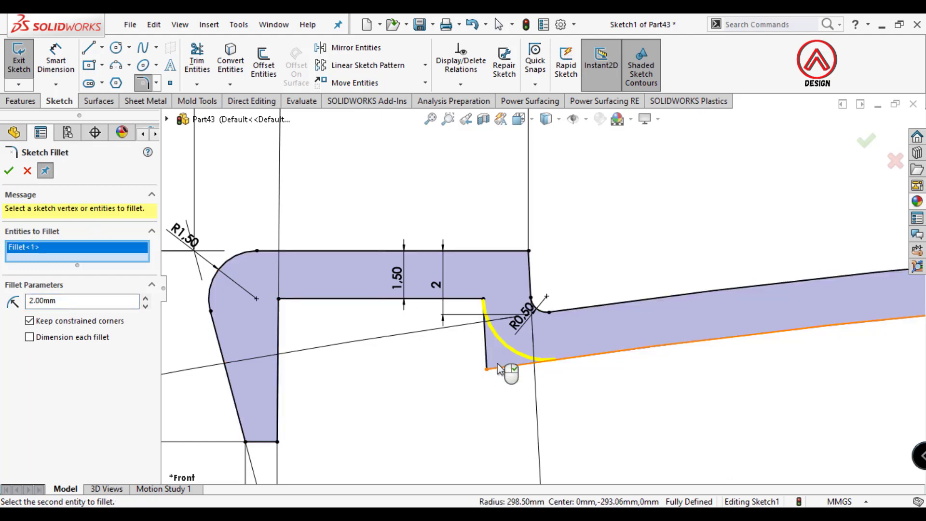
left_click(8, 171)
scroll(598, 351, "up", 5)
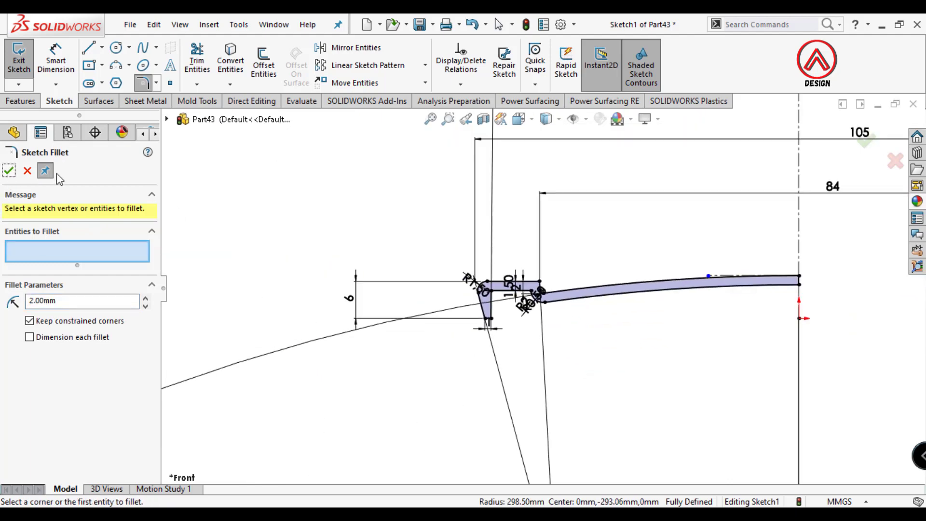
left_click(8, 171)
left_click(21, 102)
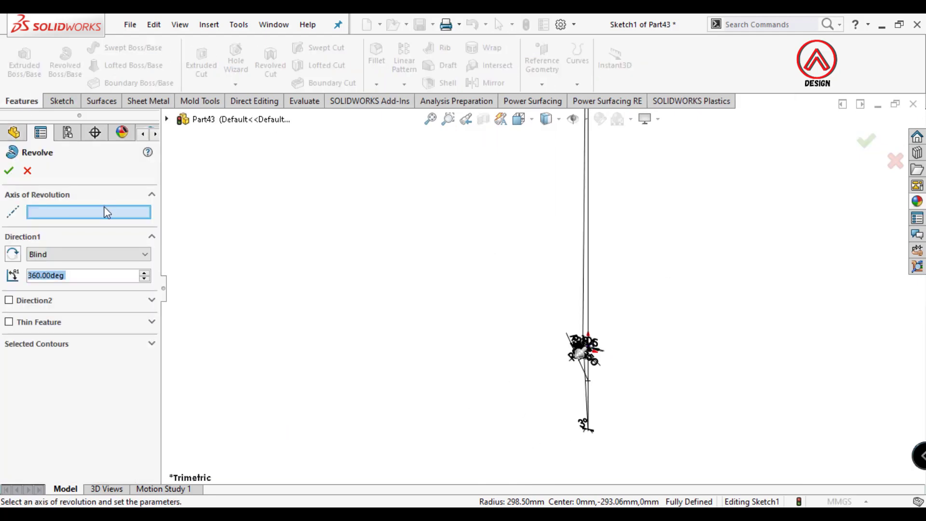
Revolve the lid profile a full 360° about the centre line to create Revolve1.
scroll(577, 357, "down", 2)
scroll(579, 352, "down", 3)
scroll(593, 333, "down", 3)
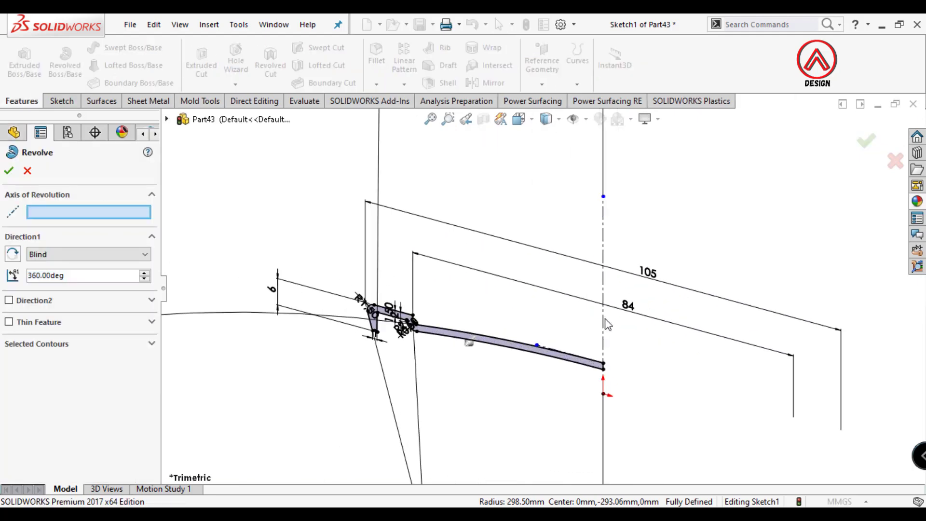
left_click(603, 320)
middle_click_drag(589, 284, 570, 302)
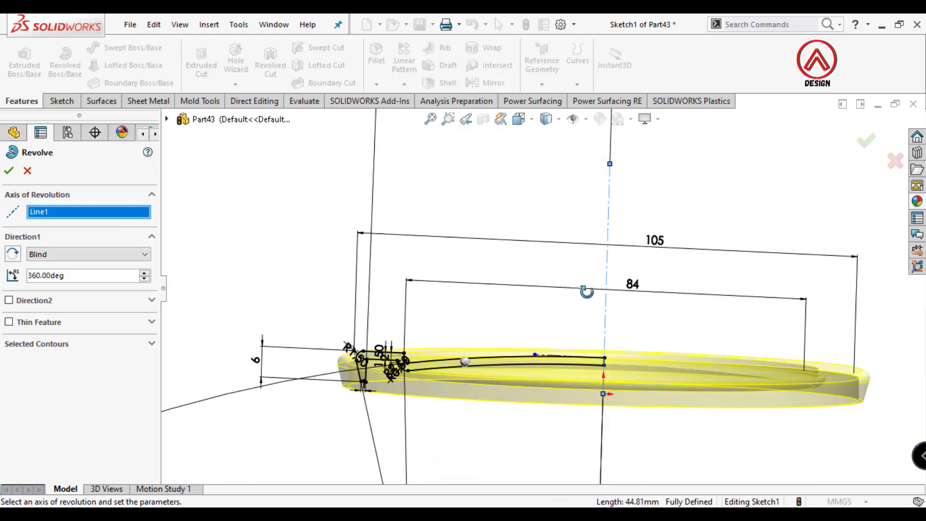
scroll(328, 353, "down", 3)
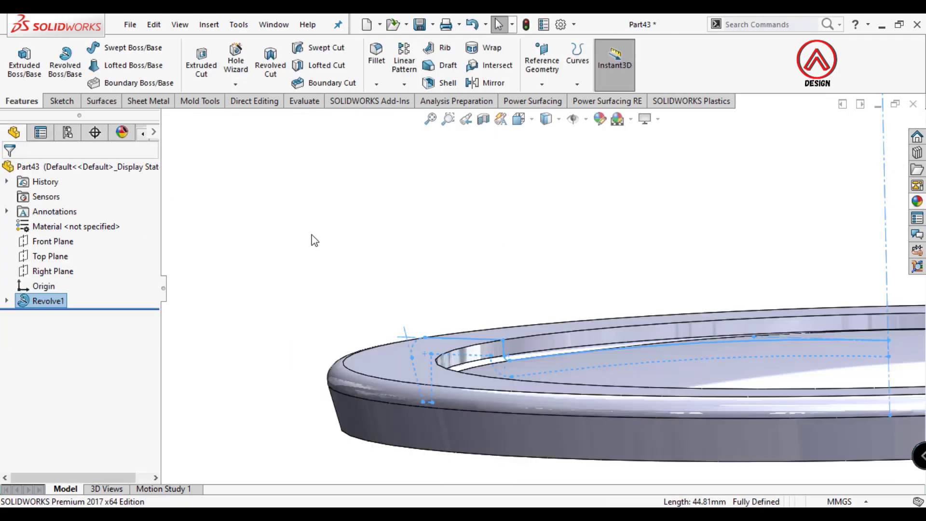
scroll(567, 372, "up", 3)
middle_click_drag(567, 372, 570, 296)
scroll(550, 343, "up", 2)
scroll(425, 183, "down", 1)
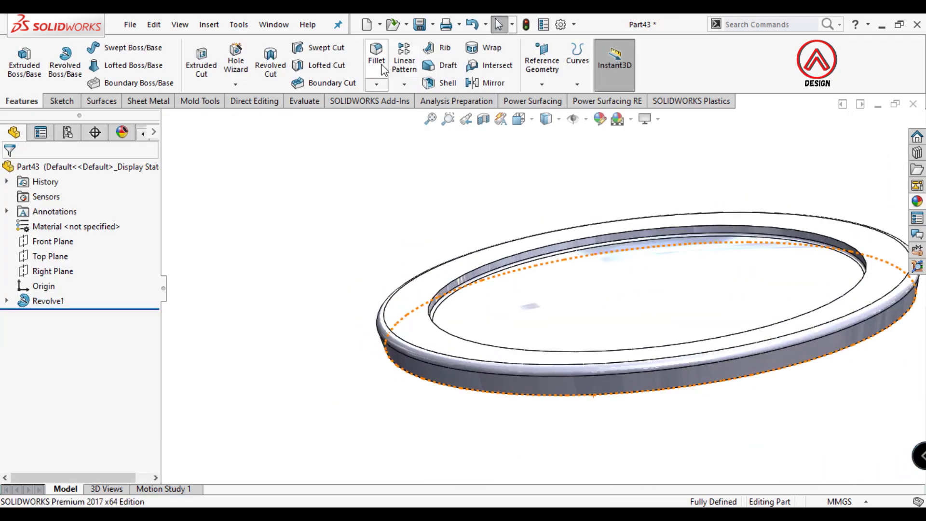
left_click(458, 302)
scroll(454, 319, "down", 3)
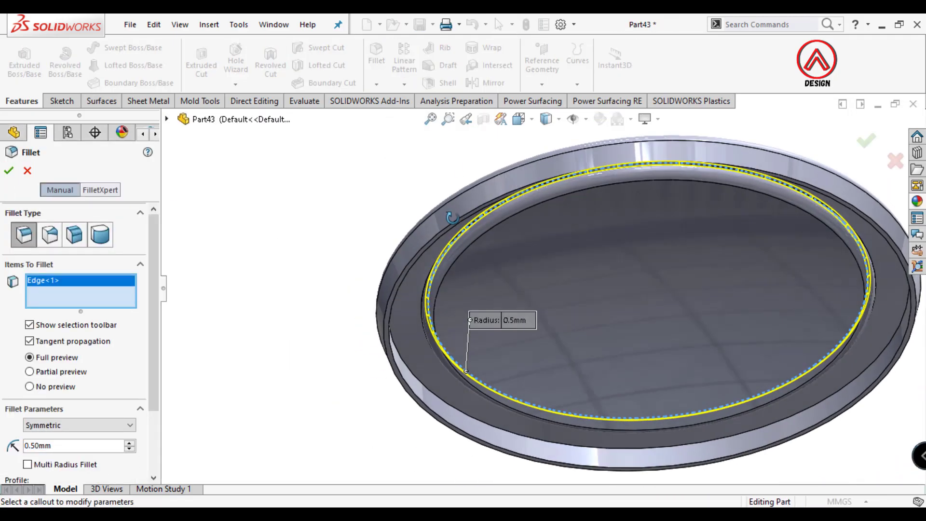
scroll(451, 325, "down", 3)
scroll(451, 326, "down", 2)
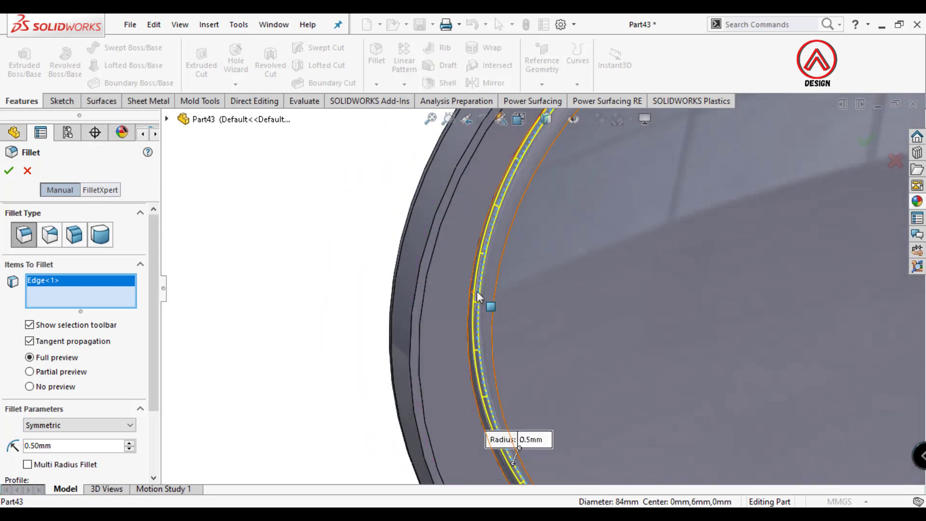
scroll(501, 333, "down", 2)
scroll(655, 306, "down", 2)
mouse_move(647, 281)
middle_mouse_down()
mouse_move(639, 437)
mouse_move(533, 130)
middle_mouse_up()
left_click(519, 119)
left_click(538, 181)
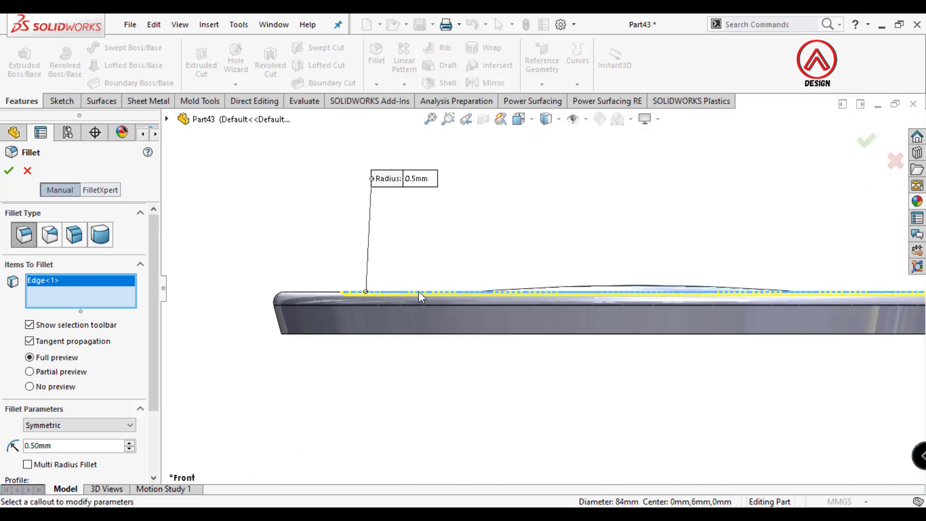
left_click(26, 170)
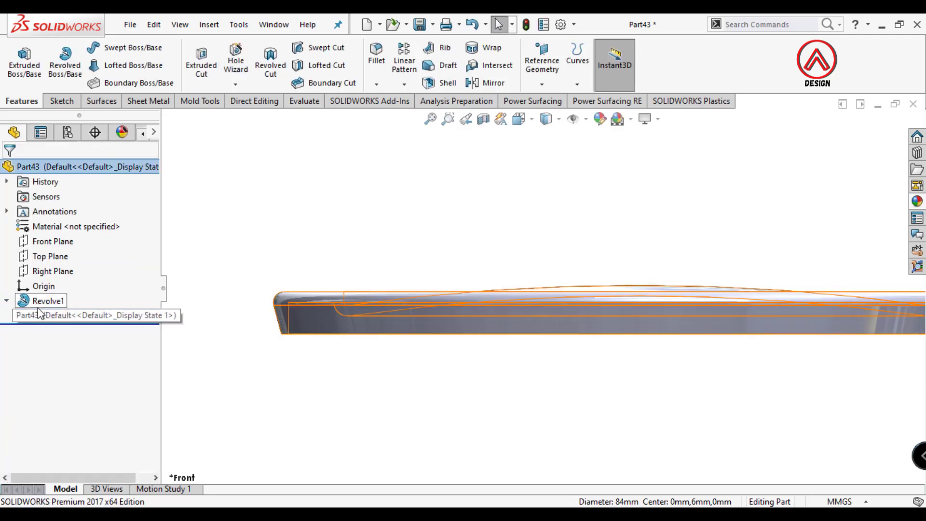
left_click(6, 300)
left_click(61, 315)
left_click(50, 272)
scroll(422, 282, "down", 3)
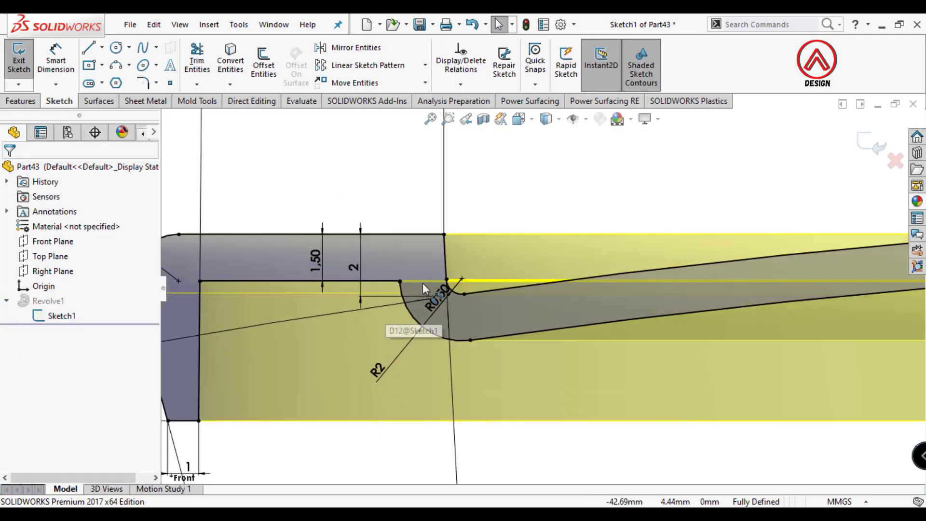
scroll(432, 294, "down", 3)
scroll(438, 287, "down", 2)
scroll(482, 241, "up", 3)
scroll(517, 207, "up", 2)
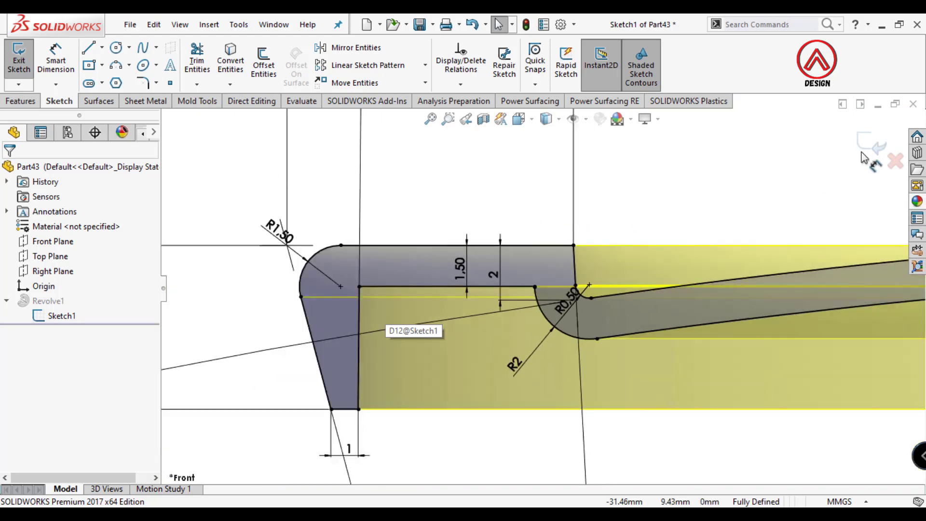
left_click(872, 145)
scroll(449, 250, "up", 3)
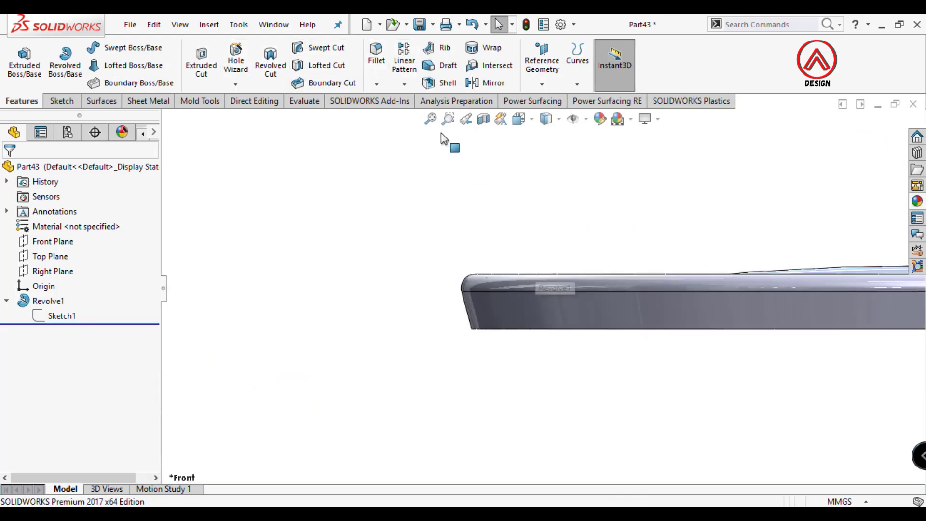
Start a 0.5 mm fillet and select the inner rim edge and a second ring edge.
left_click(378, 85)
mouse_move(458, 290)
middle_mouse_down()
mouse_move(533, 247)
mouse_move(336, 398)
middle_mouse_up()
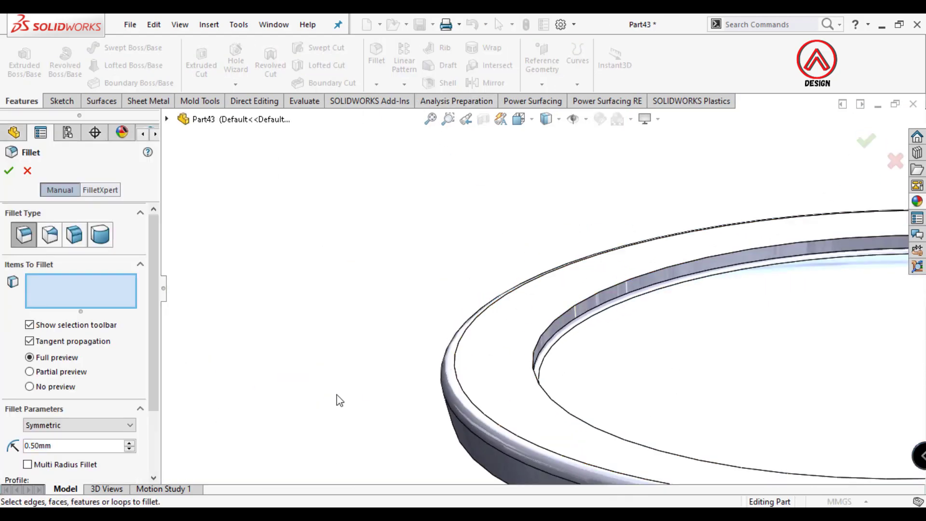
left_click(561, 317)
scroll(509, 400, "down", 2)
scroll(520, 390, "down", 1)
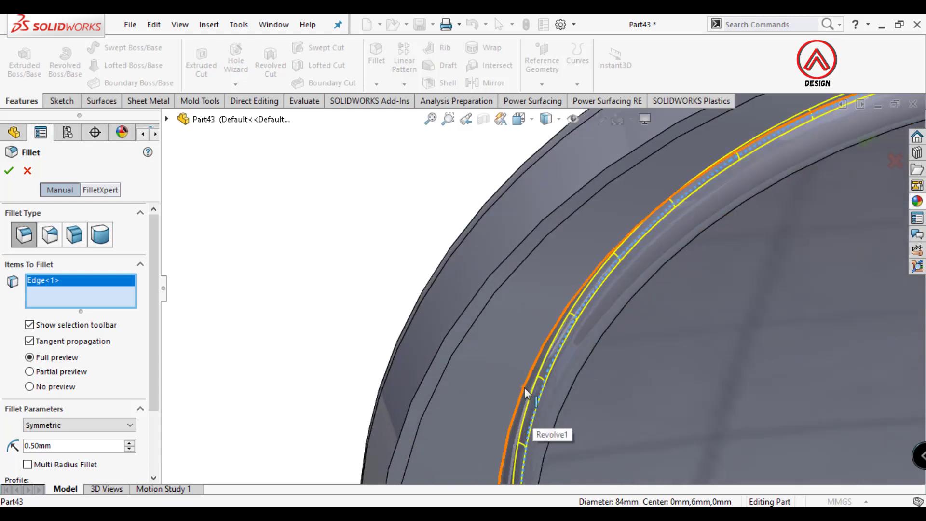
scroll(525, 386, "down", 2)
scroll(530, 341, "down", 2)
scroll(576, 300, "down", 2)
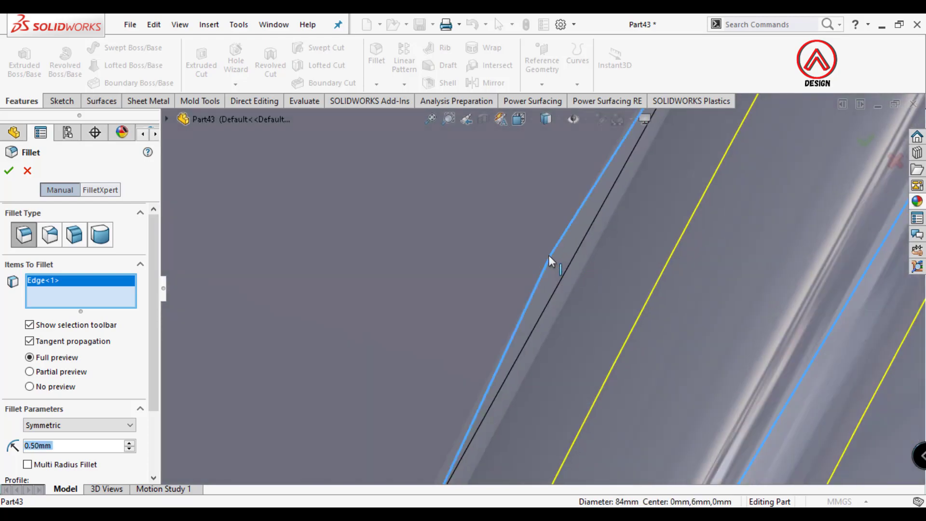
left_click(549, 256)
Add the outer rim and fifth ring edges, then apply the 0.5 mm Fillet1.
scroll(518, 308, "up", 2)
scroll(456, 331, "up", 2)
scroll(478, 268, "down", 1)
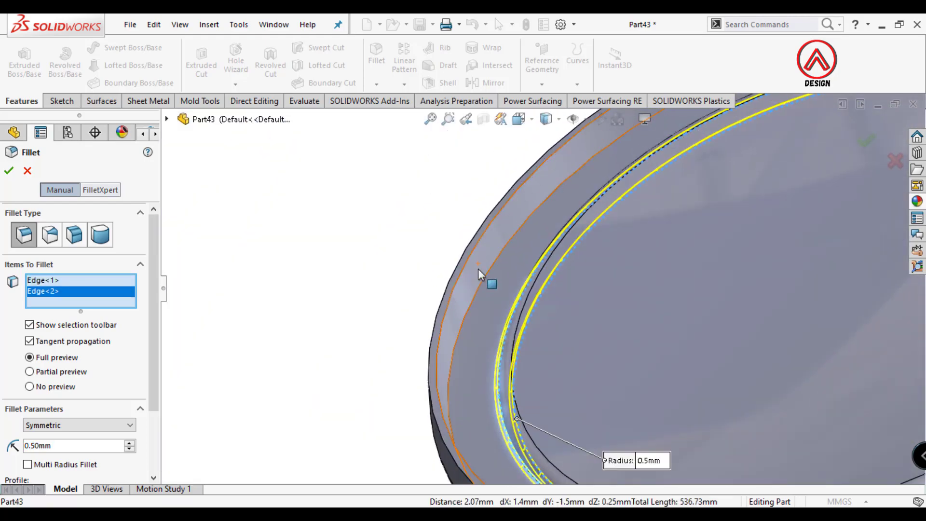
left_click(468, 259)
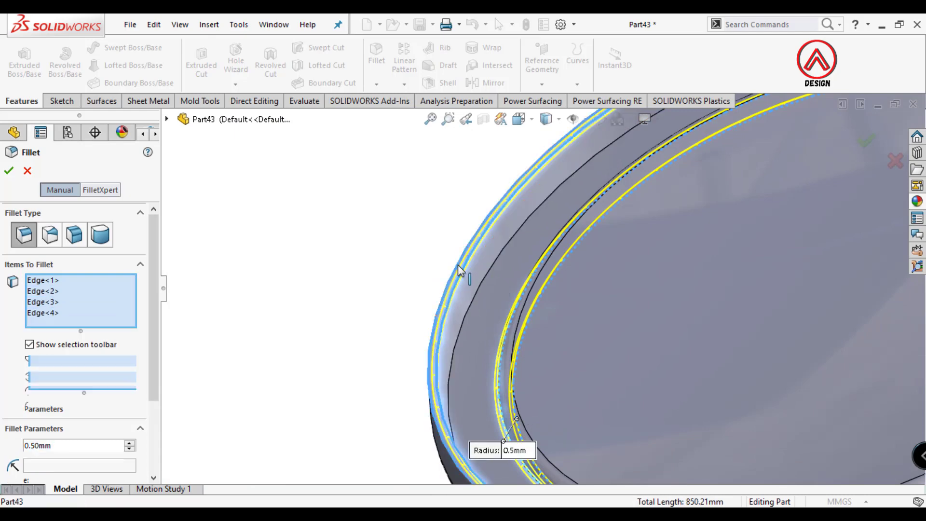
scroll(458, 270, "up", 3)
scroll(505, 273, "down", 2)
left_click(504, 271)
scroll(497, 290, "up", 2)
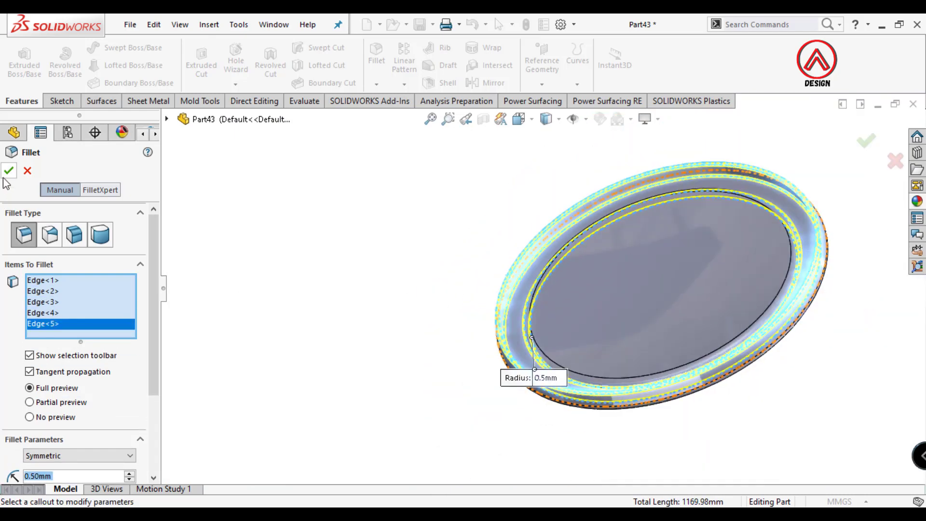
key("Return")
View the lid from the bottom, then select its top ring face.
mouse_move(554, 171)
middle_mouse_down()
mouse_move(584, 361)
mouse_move(585, 348)
middle_mouse_up()
left_click(546, 119)
left_click(537, 197)
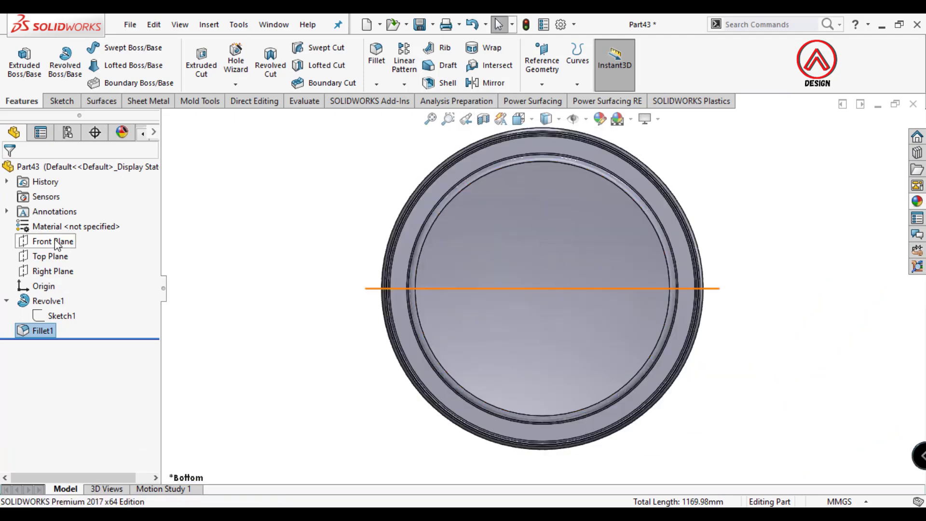
left_click(53, 252)
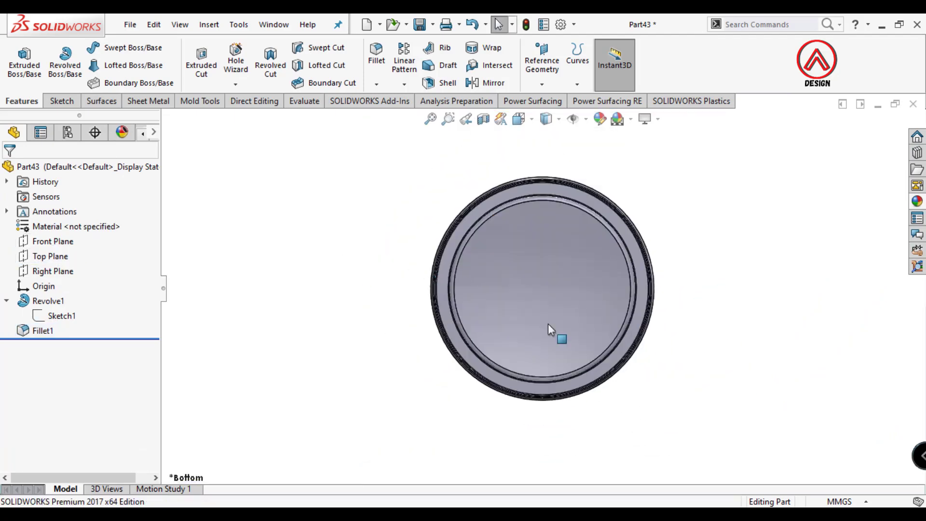
mouse_move(548, 323)
middle_mouse_down()
mouse_move(544, 424)
mouse_move(533, 317)
middle_mouse_up()
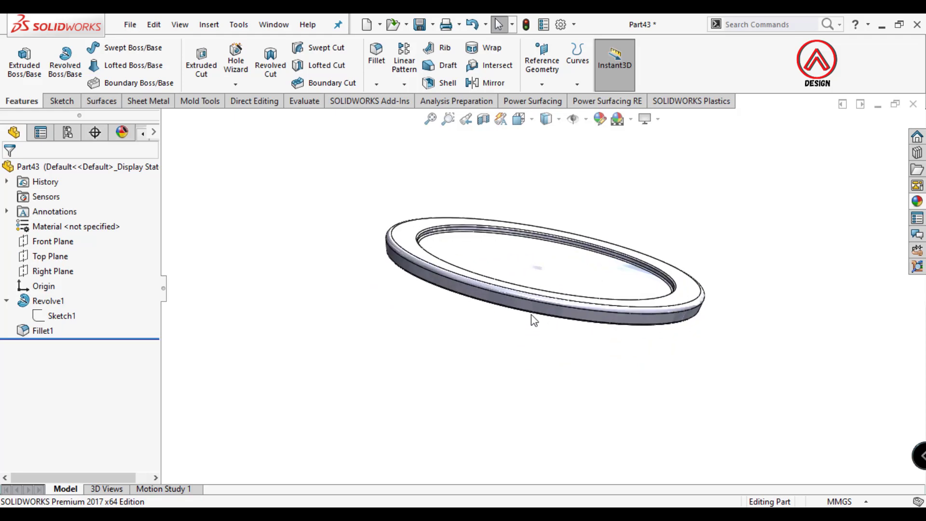
left_click(420, 270)
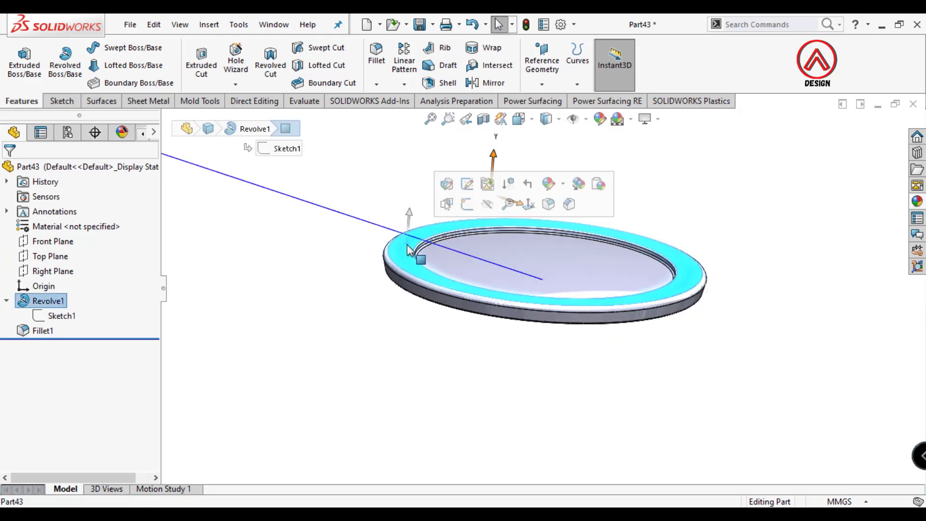
Create Plane1 offset 14 mm from the top ring face, flipped below the lid.
left_click(542, 63)
left_click(548, 105)
type("14")
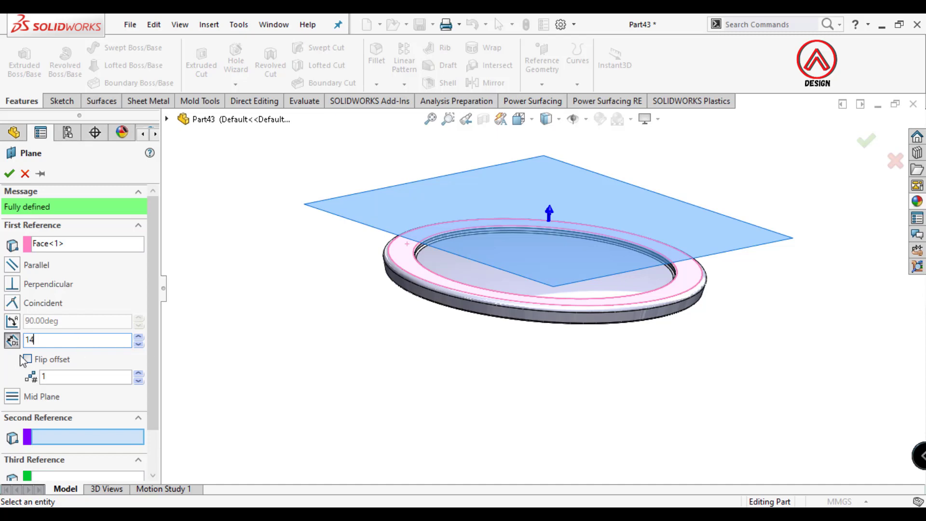
key("Return")
left_click(27, 359)
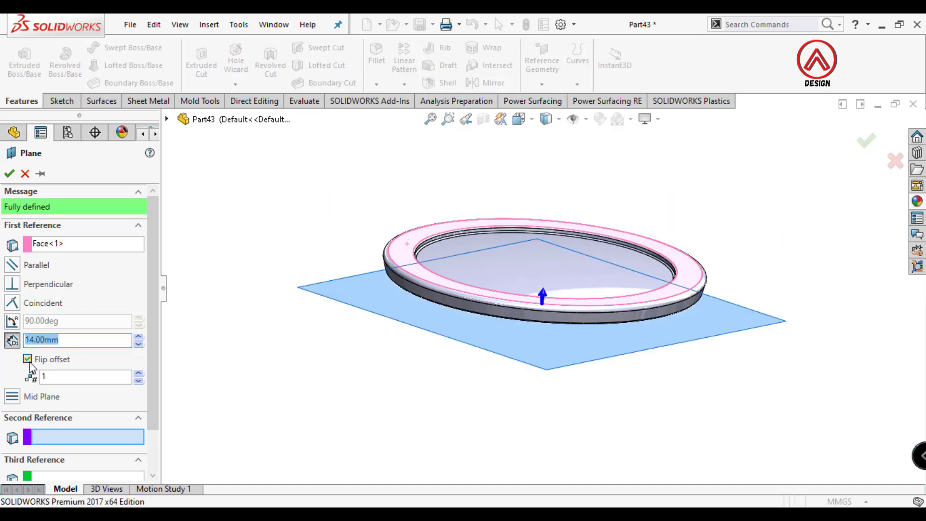
left_click(9, 173)
left_click(546, 119)
left_click(539, 205)
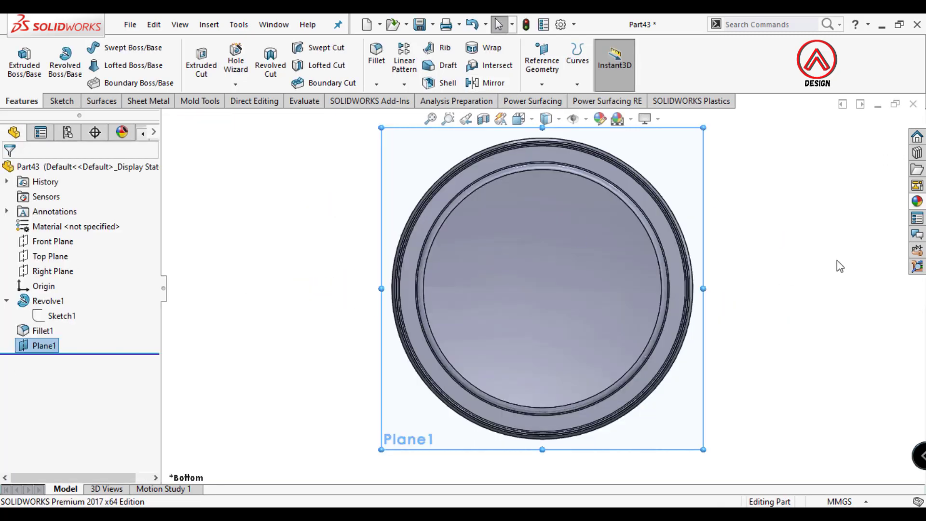
left_click(674, 190)
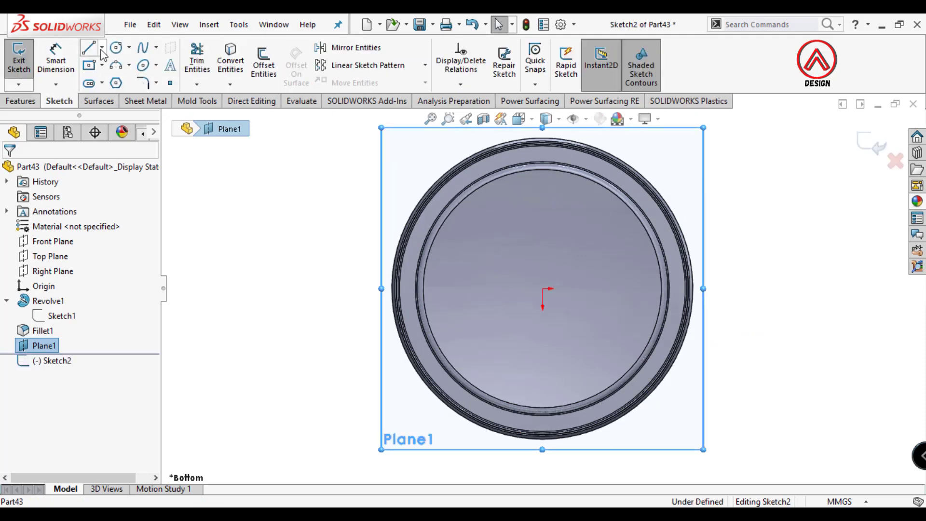
Draw a vertical and a slanted centerline from the origin, dimensioned 15° apart.
left_click(102, 48)
left_click(123, 76)
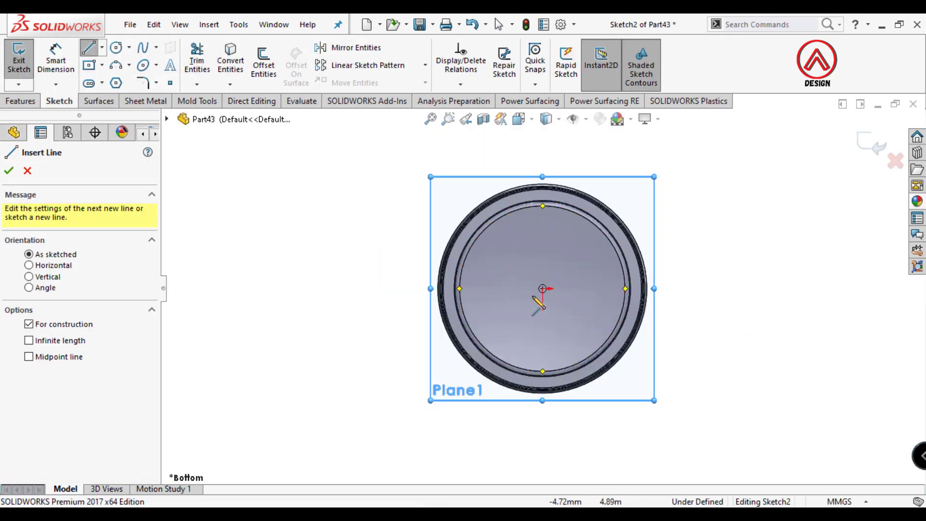
left_click(543, 288)
left_click(542, 438)
key("Escape")
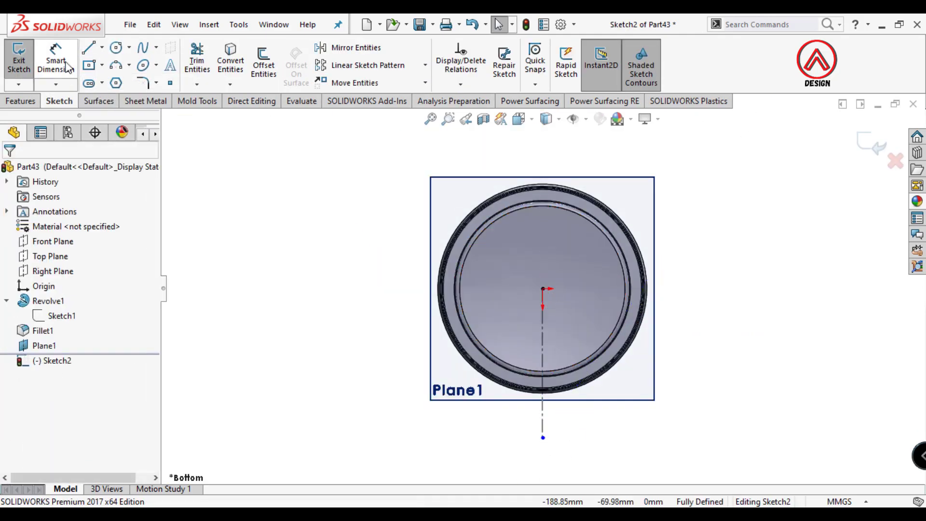
left_click(102, 48)
left_click(123, 76)
left_click(543, 289)
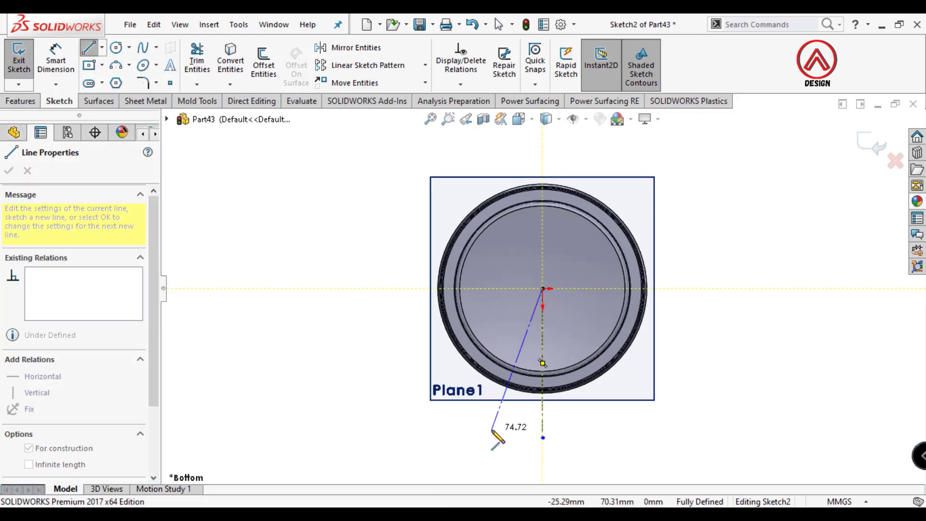
left_click(492, 429)
left_click(56, 62)
left_click(497, 412)
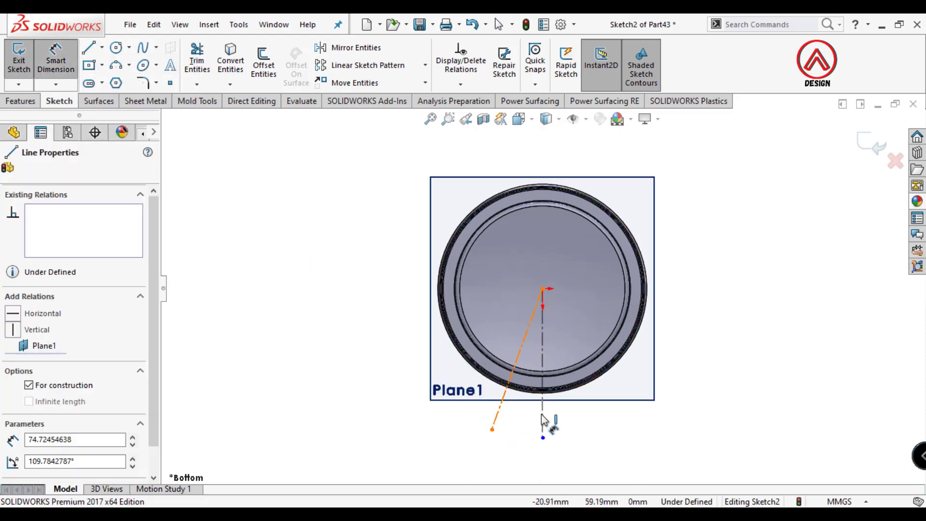
left_click(542, 420)
type("15")
key("Return")
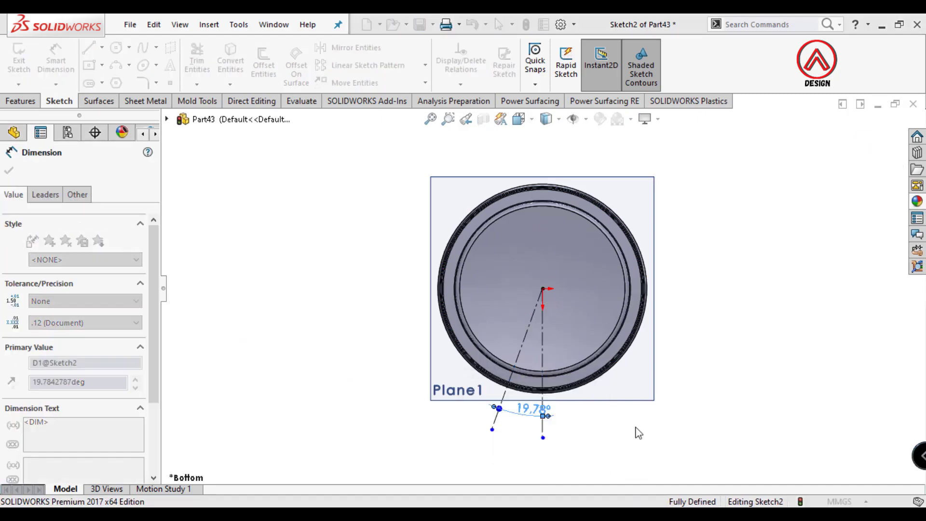
left_click(636, 430)
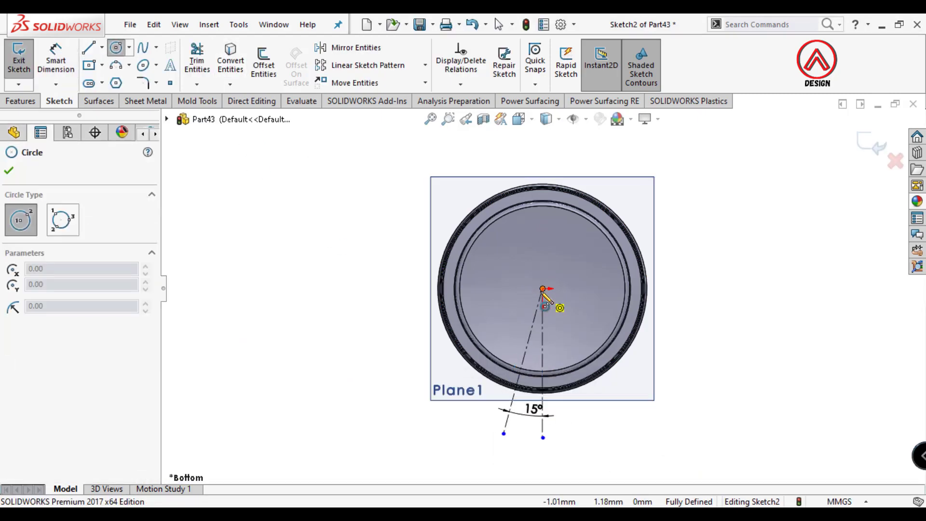
Draw a circle centred on the origin and dimension it to 87 mm diameter.
left_click(543, 289)
scroll(564, 383, "down", 3)
scroll(555, 390, "down", 2)
left_click(555, 390)
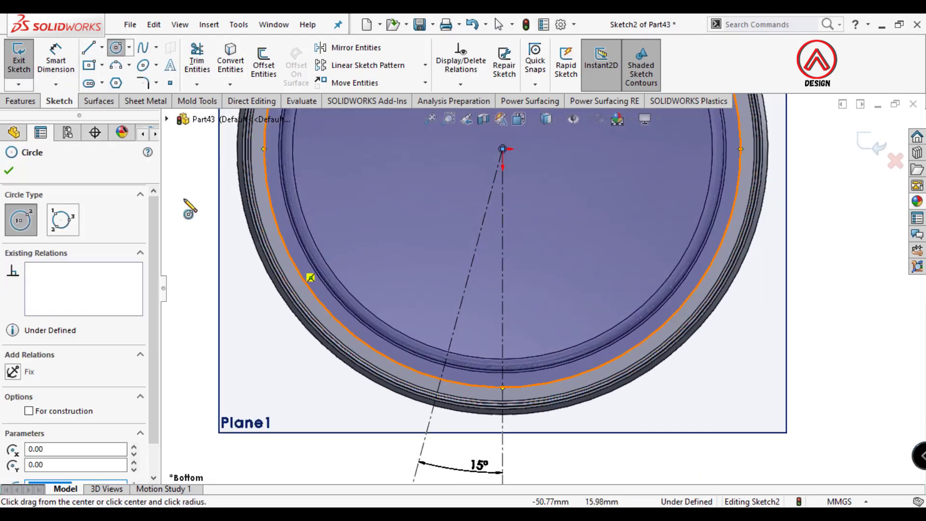
left_click(56, 62)
left_click(398, 384)
scroll(381, 381, "up", 3)
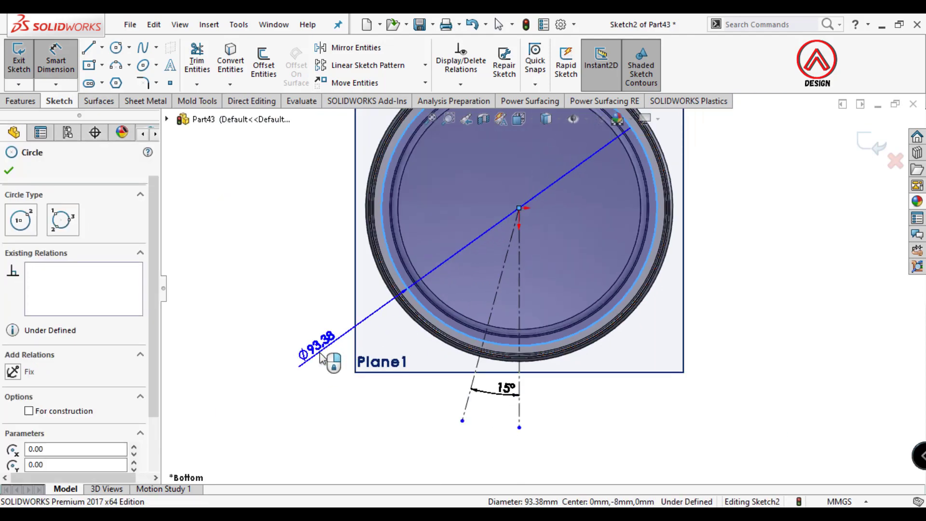
left_click(319, 340)
type("87")
key("Return")
key("Escape")
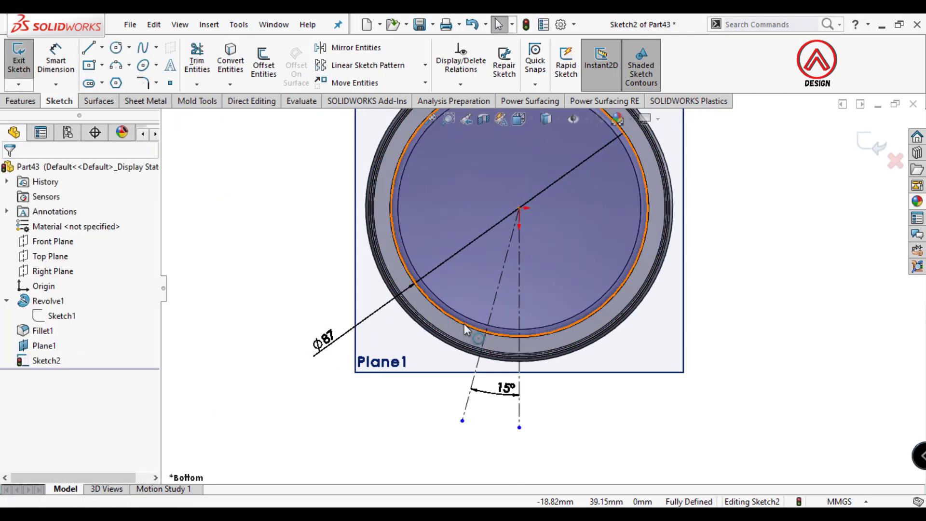
left_click(492, 321)
key("Escape")
Draw a 2.8 mm diameter circle where the slanted centerline crosses the Ø87 circle.
scroll(493, 328, "down", 2)
scroll(493, 328, "down", 3)
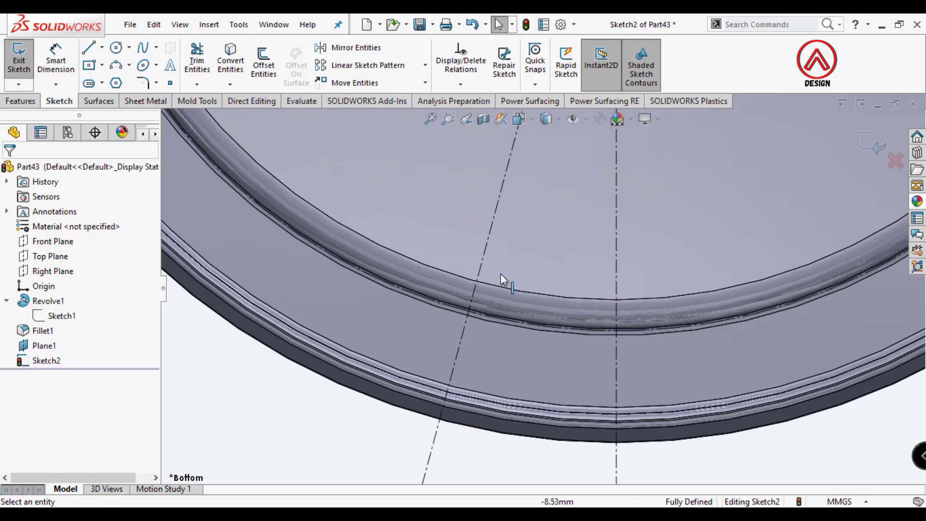
left_click(116, 47)
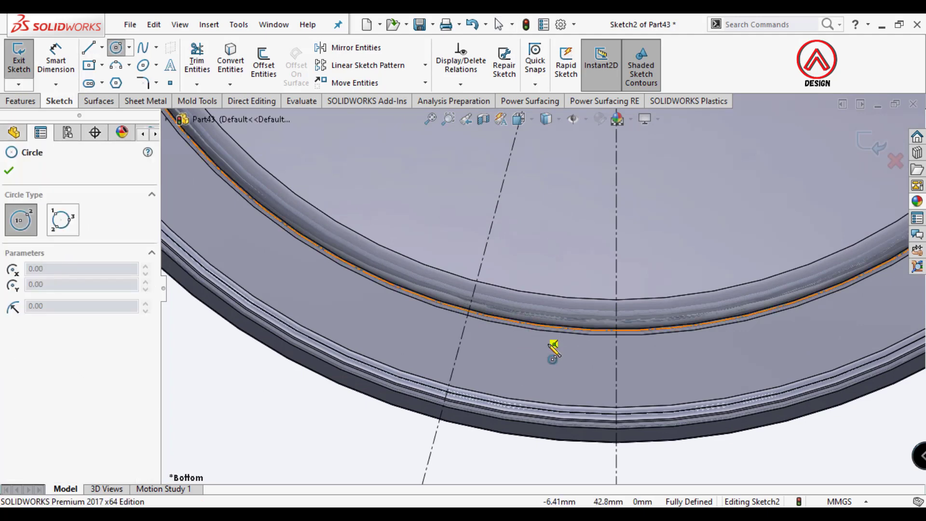
scroll(473, 309, "down", 3)
left_click(472, 296)
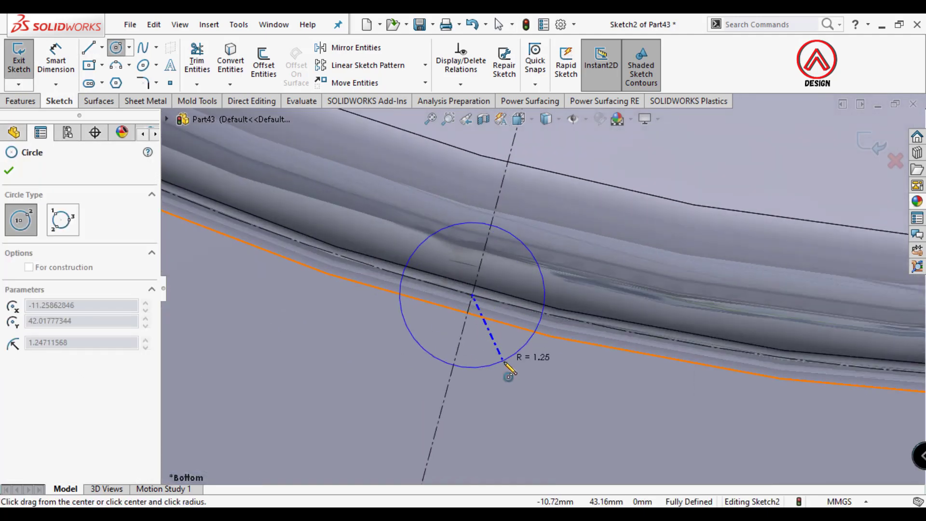
left_click(456, 366)
key("d")
left_click(321, 399)
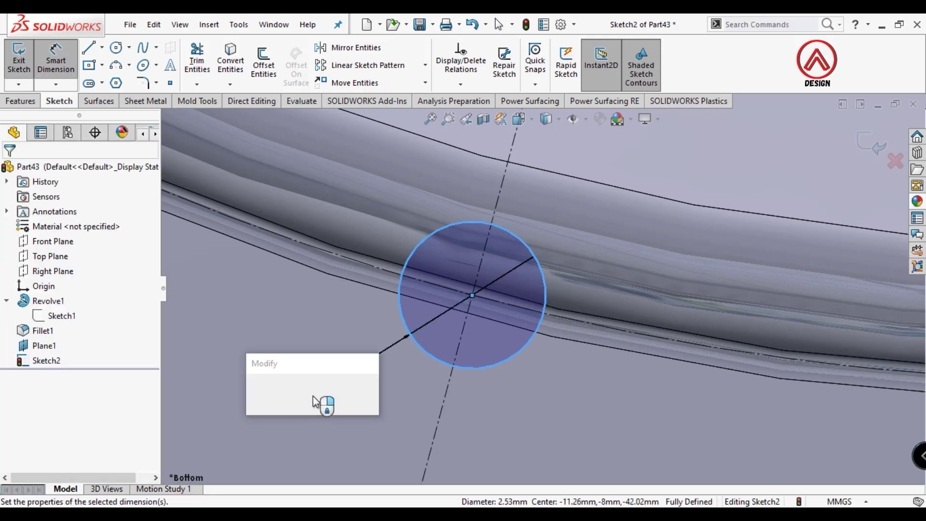
type("2.8")
key("Return")
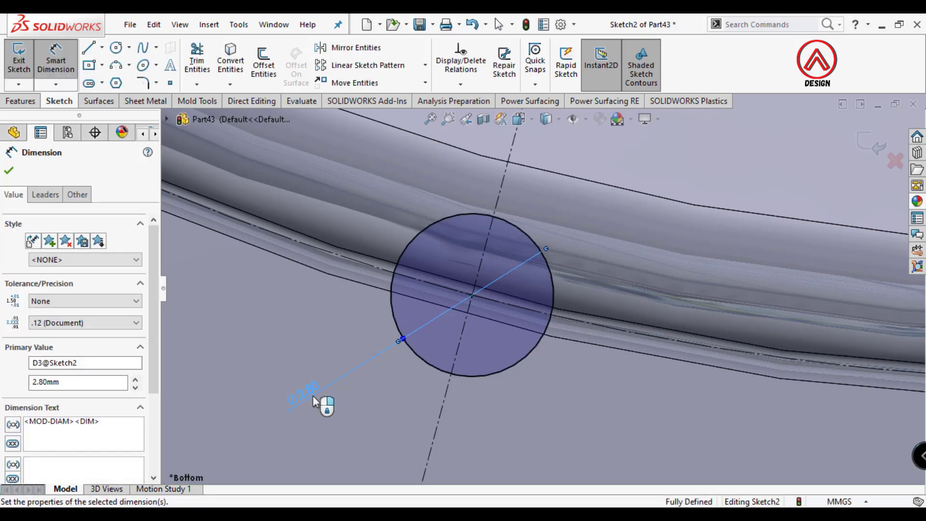
key("ctrl+shift+z")
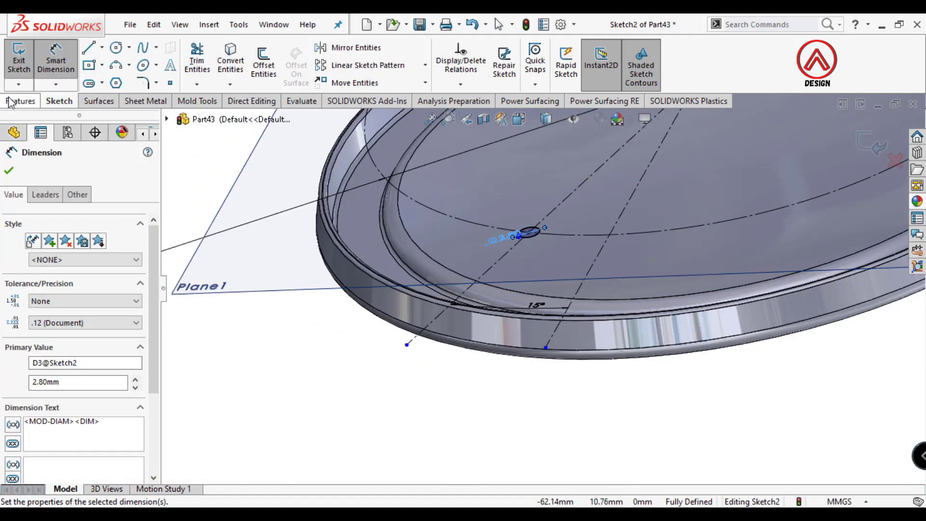
left_click(19, 101)
left_click(24, 60)
Extrude the 2.8 mm circle up to the Fillet1 lid body with a 0.50° outward draft.
left_click(51, 251)
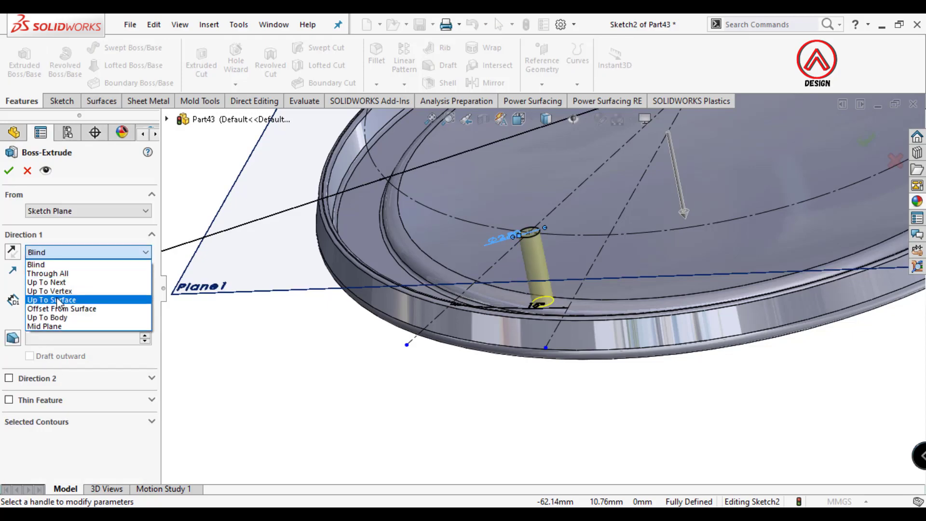
left_click(48, 314)
left_click(531, 303)
middle_click_drag(531, 303, 476, 331)
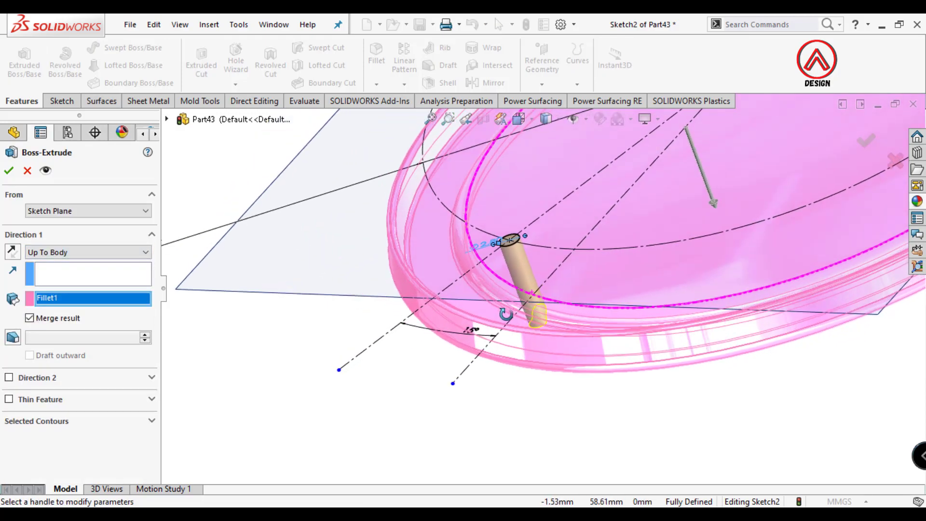
left_click(13, 337)
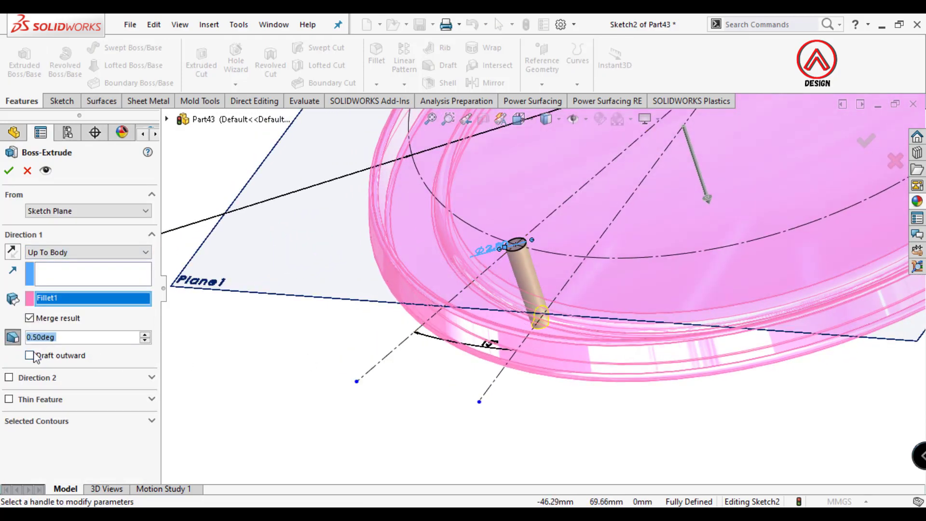
left_click(9, 171)
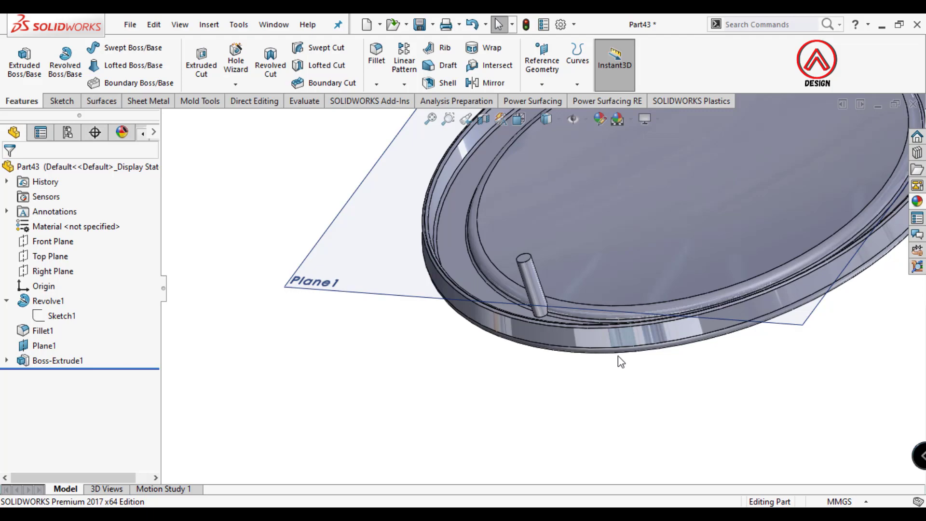
Create Plane2 offset 5 mm from Plane1.
middle_click_drag(621, 361, 397, 222)
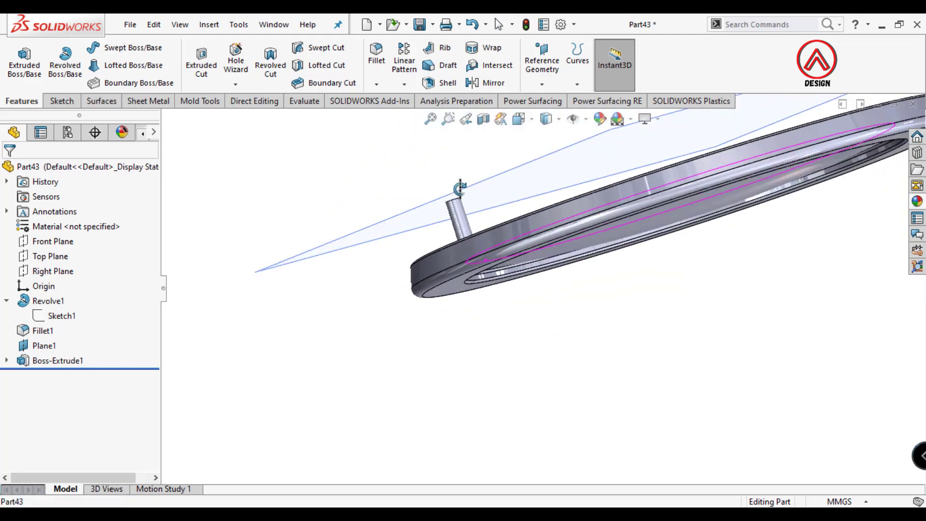
left_click(396, 221)
left_click(542, 61)
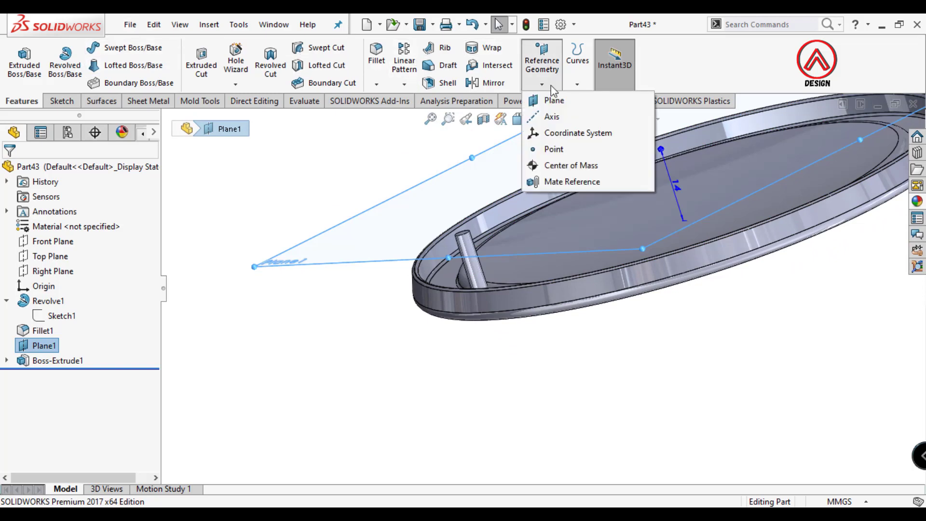
left_click(548, 97)
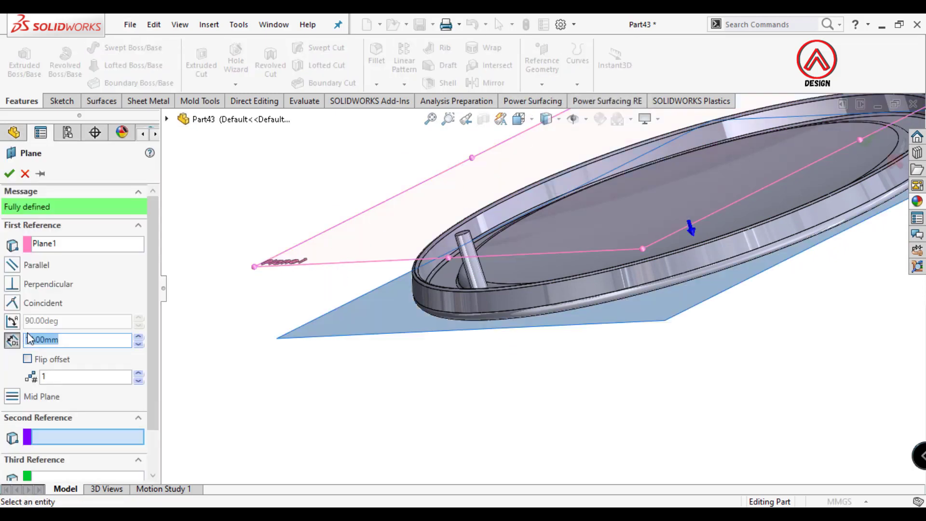
type("5")
key("Return")
left_click(9, 174)
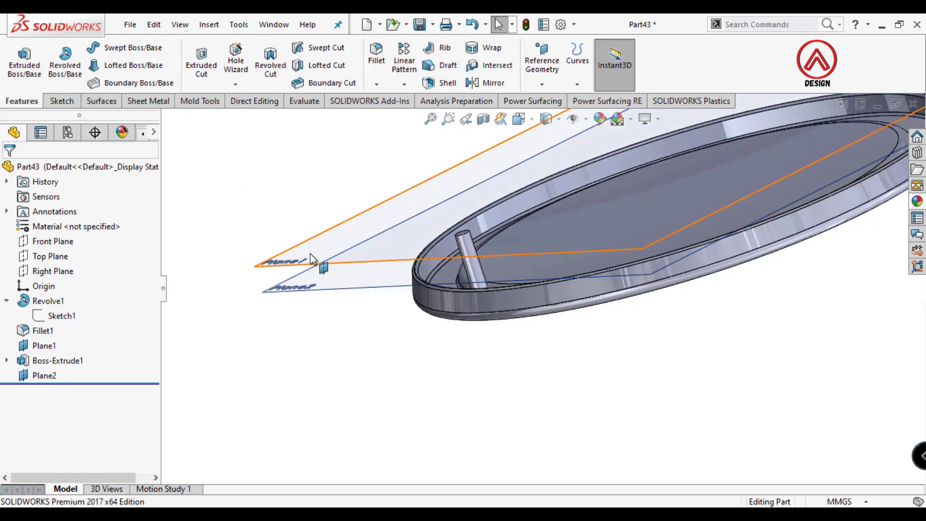
Show Sketch2 again, view the lid from the bottom, and select Plane2.
left_click(318, 264)
left_click(329, 193)
left_click(6, 361)
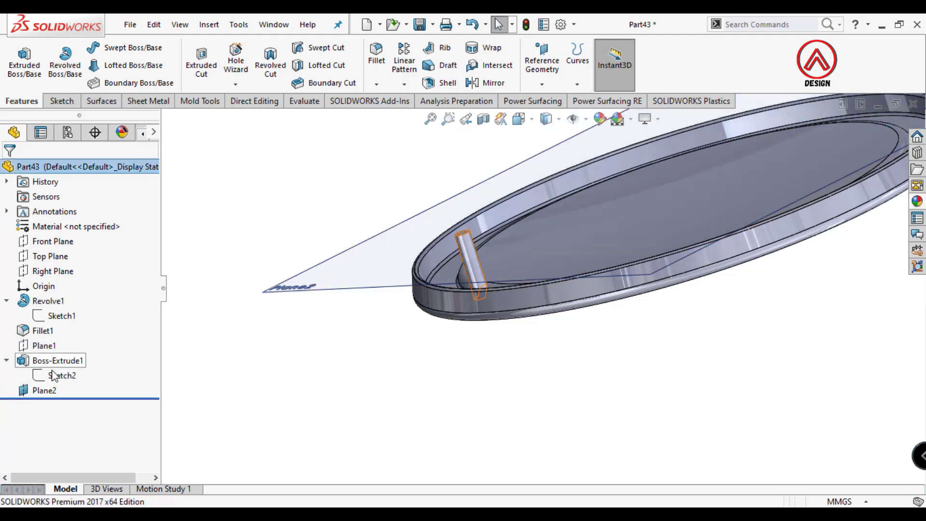
left_click(62, 374)
left_click(60, 358)
left_click(519, 119)
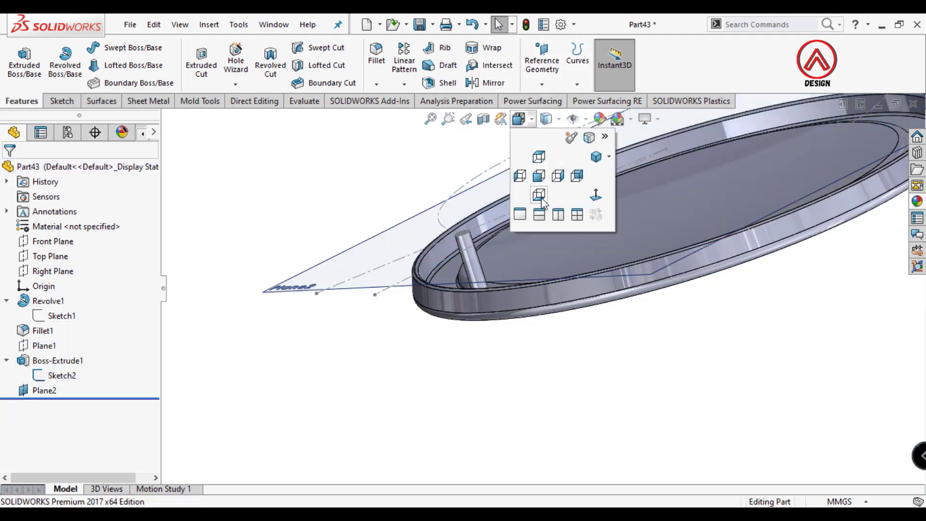
left_click(555, 193)
left_click(676, 201)
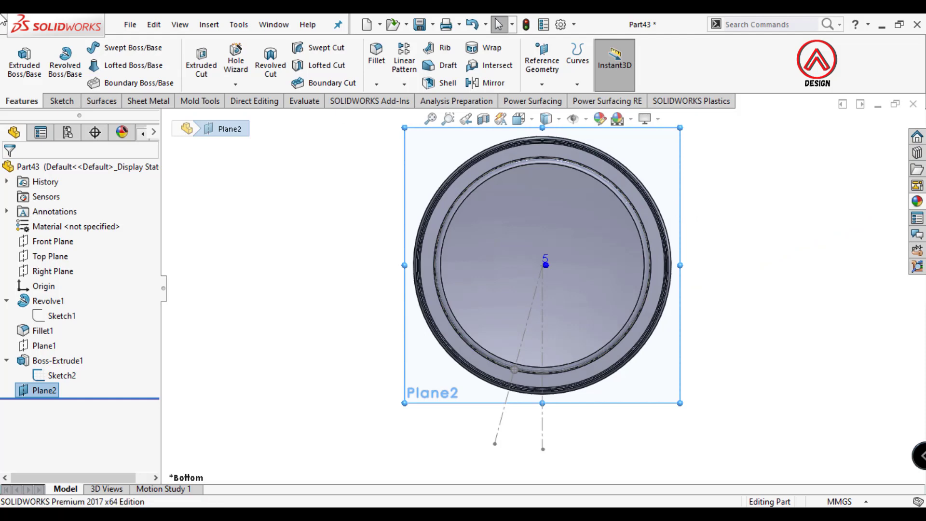
Sketch an end-to-end straight slot on Plane2 from the pin centre with a 0.5 mm end radius.
left_click(62, 100)
left_click(19, 58)
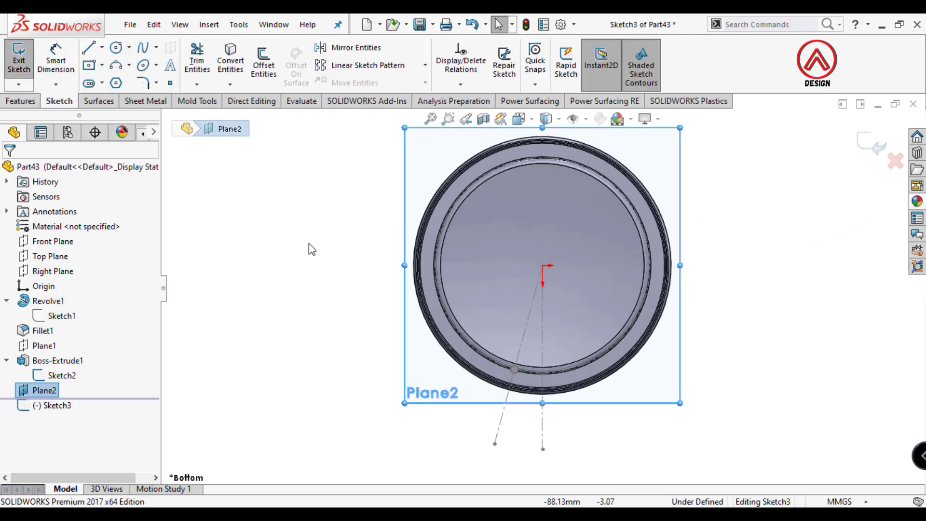
left_click(88, 83)
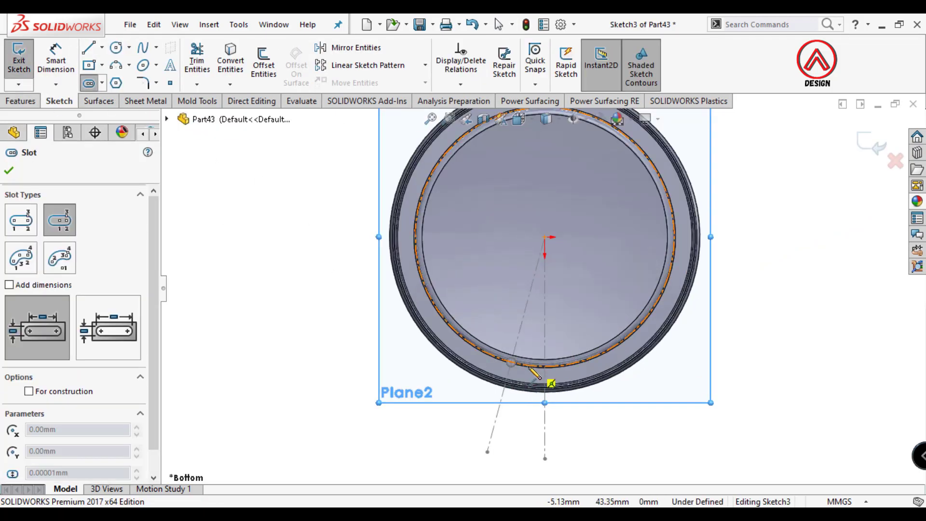
scroll(550, 378, "down", 5)
scroll(517, 346, "down", 3)
scroll(496, 378, "down", 2)
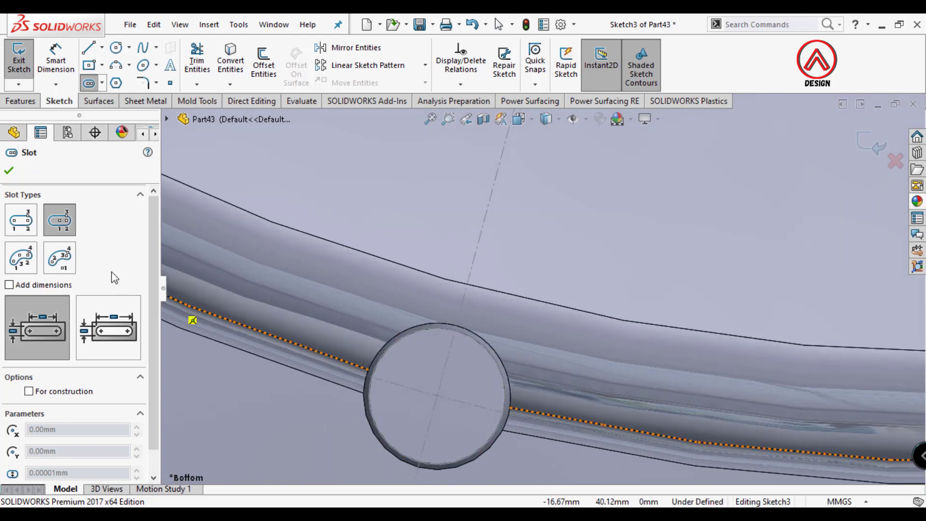
left_click(22, 221)
left_click(437, 396)
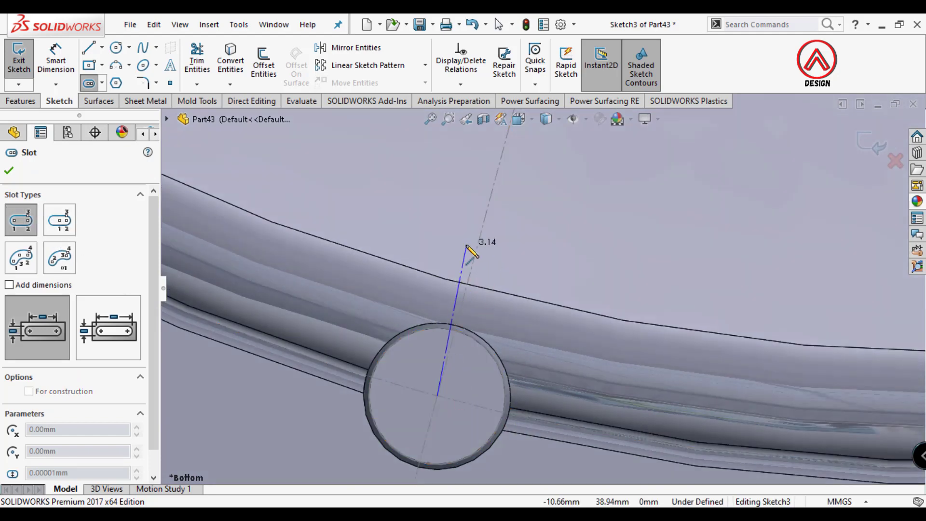
left_click(477, 248)
left_click(56, 60)
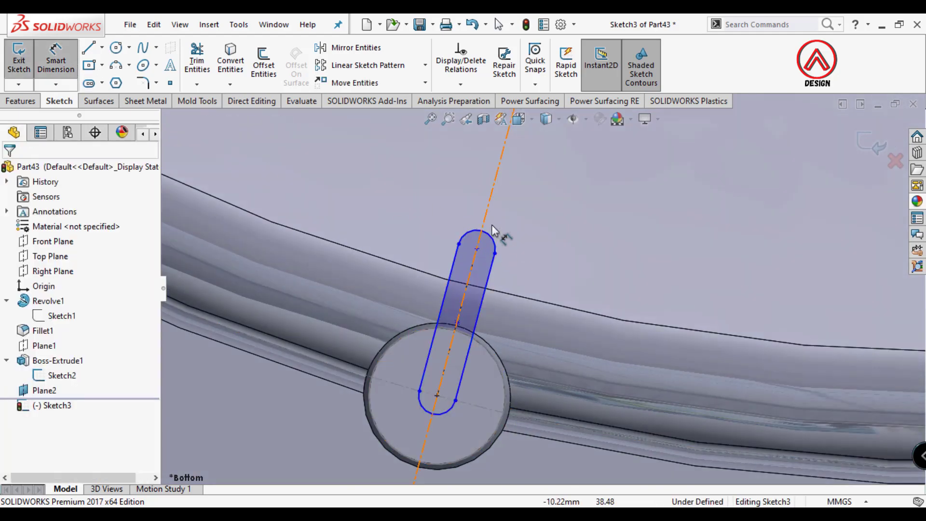
left_click(490, 234)
left_click(545, 208)
type("0.5")
key("Return")
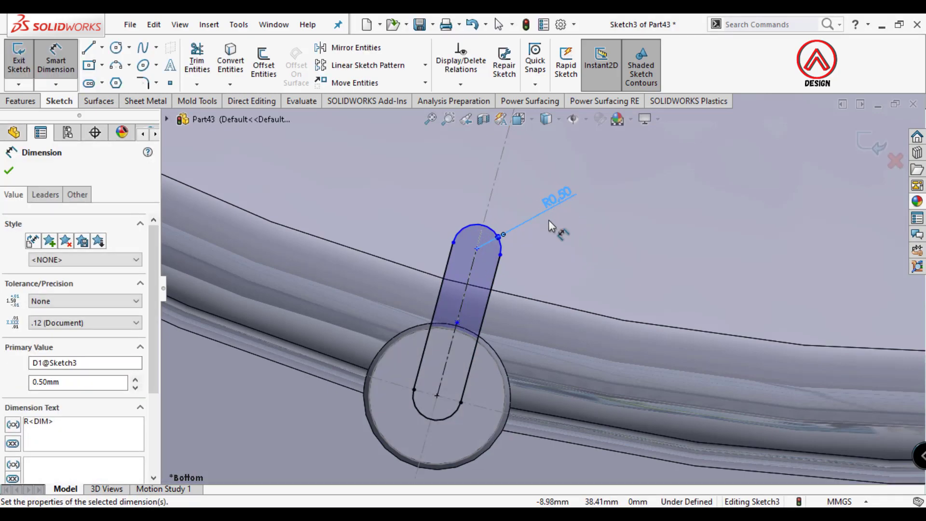
Draw a large circle around the lid and dimension it at 80.5 mm diameter.
scroll(542, 287, "up", 5)
left_click(116, 46)
scroll(593, 222, "up", 3)
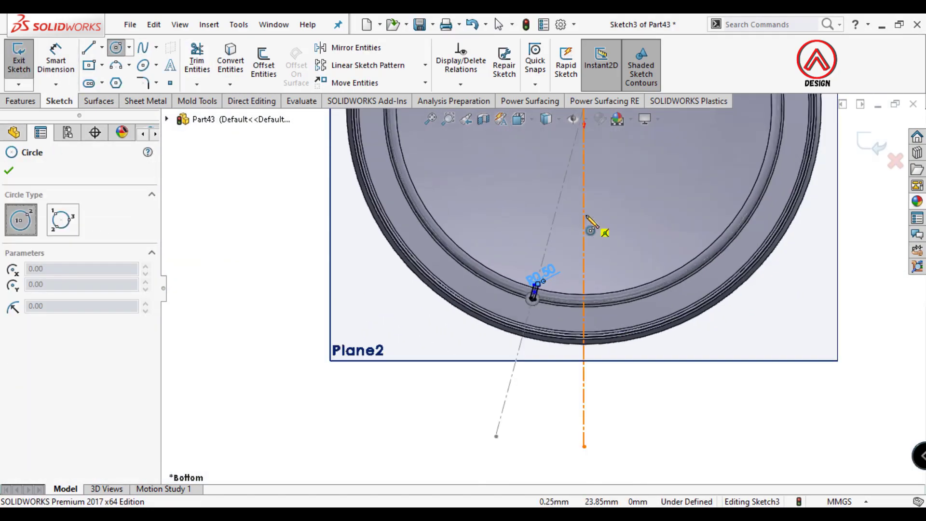
scroll(585, 196, "up", 2)
left_click(570, 192)
scroll(555, 241, "down", 2)
scroll(538, 278, "down", 5)
left_click(538, 277)
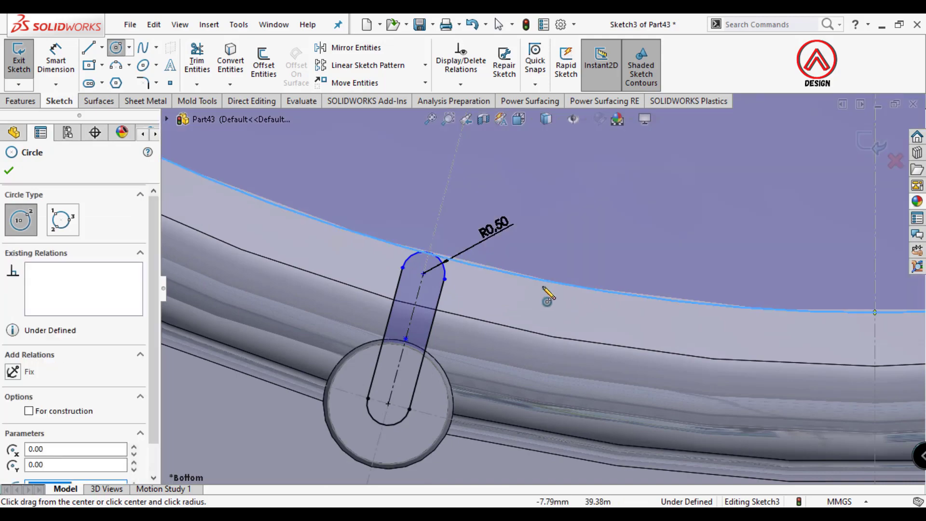
left_click(53, 58)
scroll(719, 279, "up", 5)
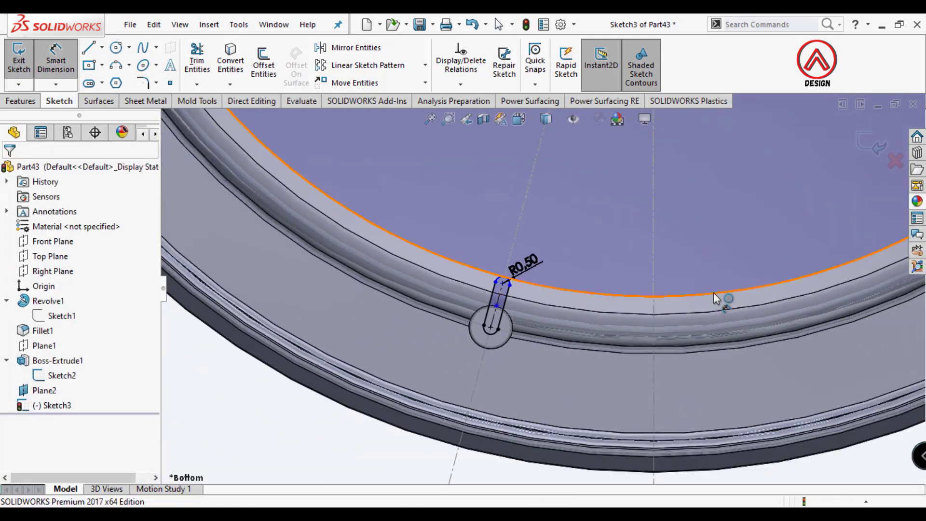
left_click(716, 289)
left_click(806, 340)
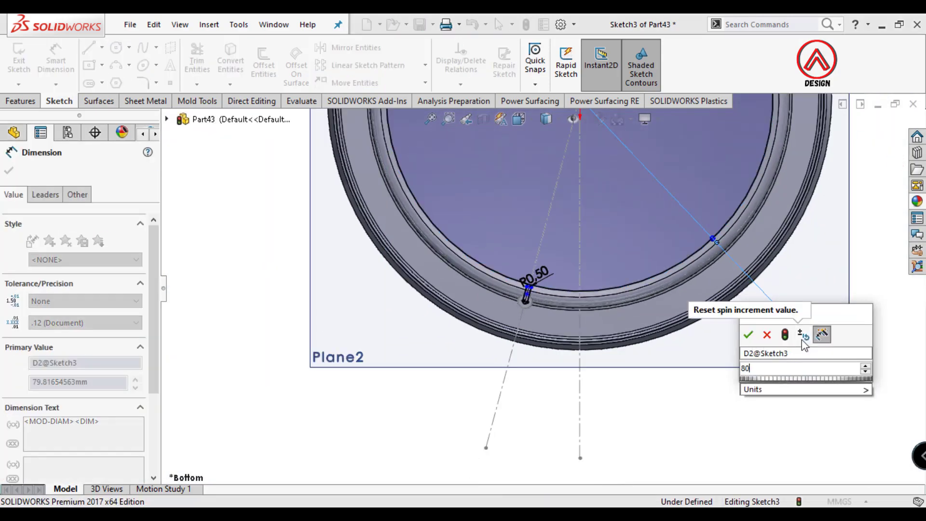
type("80.5")
key("Return")
Make the circle construction geometry and set the slot's end arc tangent to it.
scroll(531, 299, "up", 5)
scroll(586, 315, "up", 5)
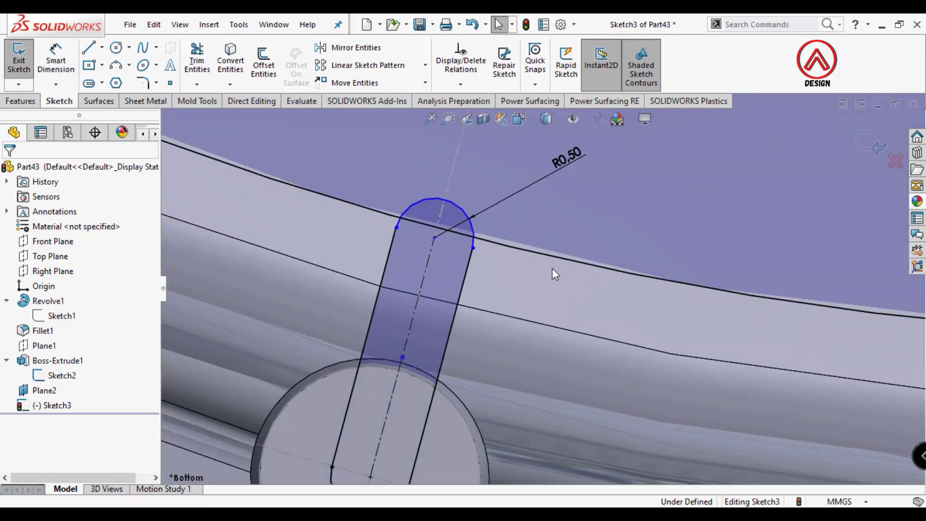
key("Escape")
left_click(552, 230)
left_click(609, 215)
left_click(472, 227)
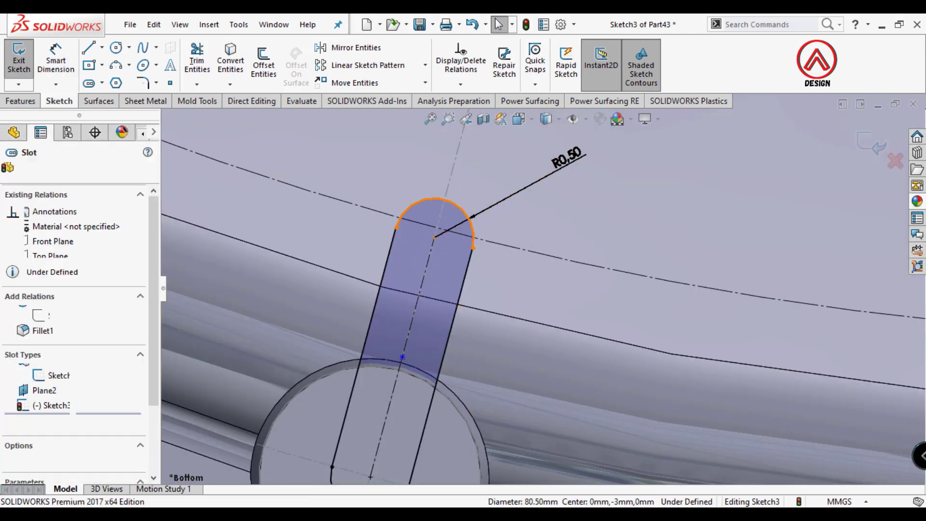
left_click(491, 241)
left_click(470, 222, "ctrl")
left_click(543, 186)
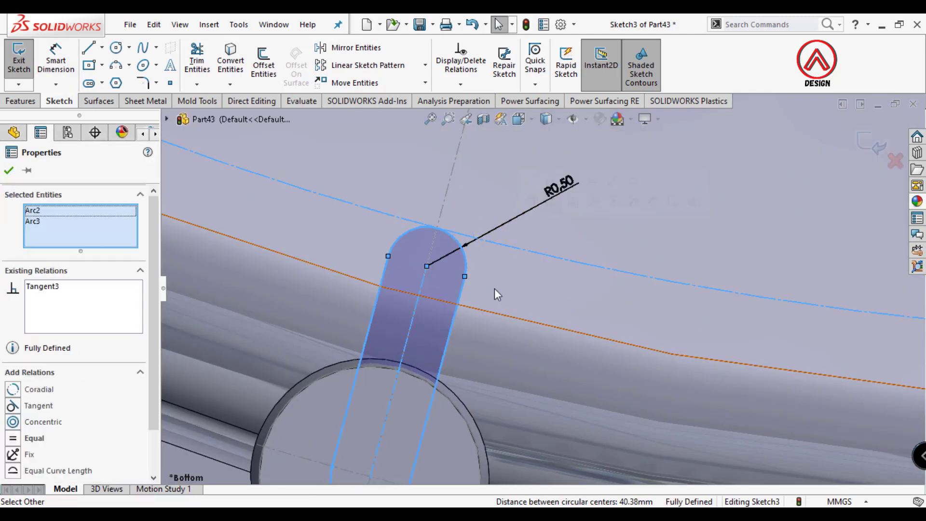
left_click(9, 170)
Extrude the slot Up To Body onto the lid with 0.5° outward draft.
left_click(20, 101)
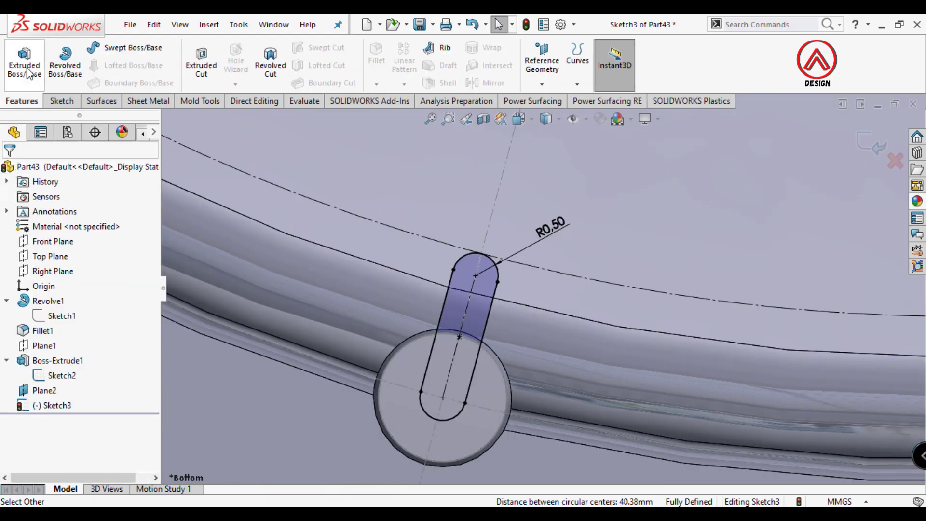
left_click(24, 60)
left_click(19, 339)
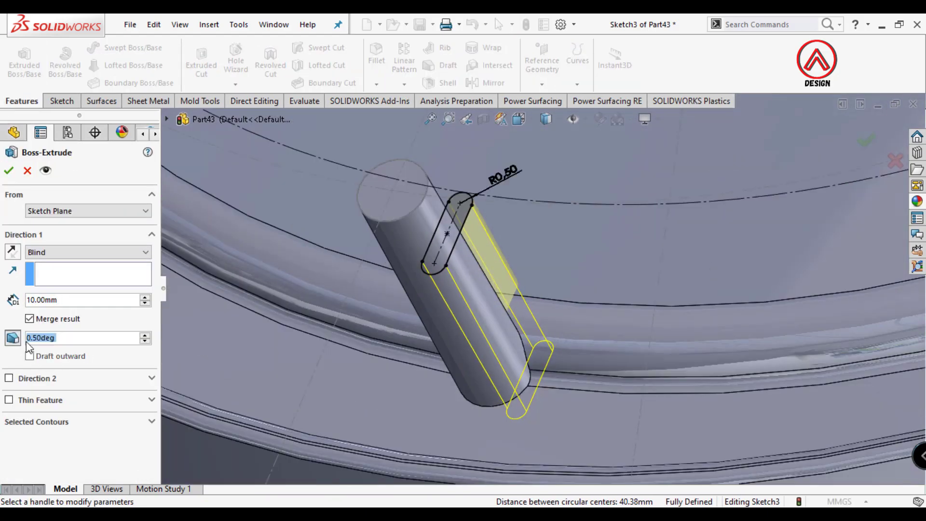
left_click(68, 252)
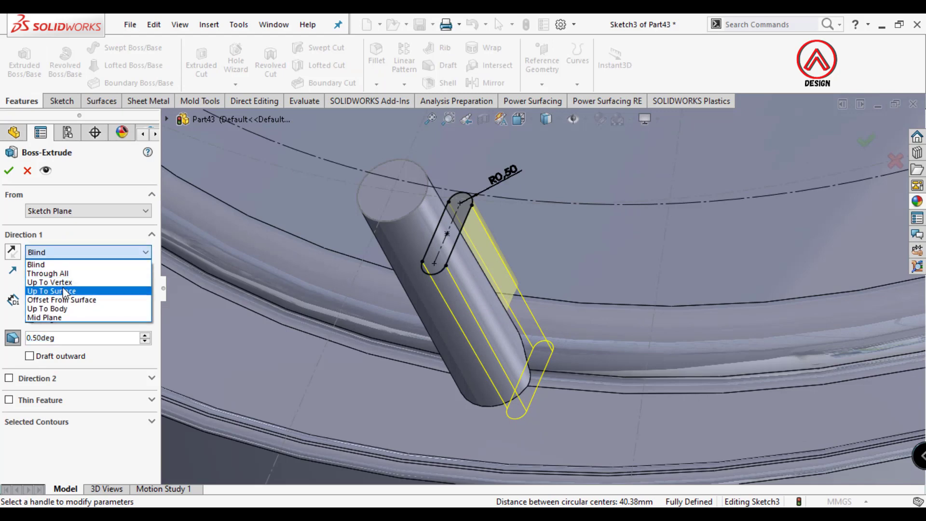
left_click(48, 312)
left_click(520, 308)
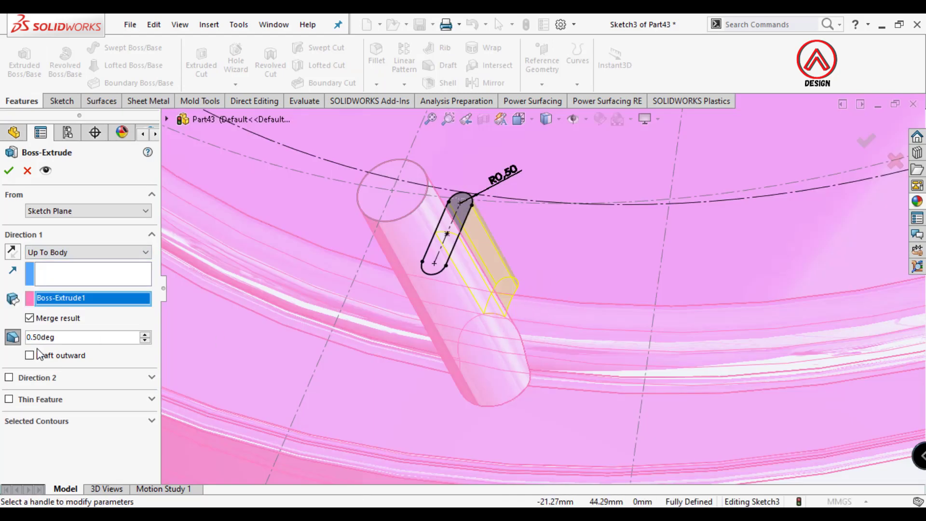
left_click(8, 171)
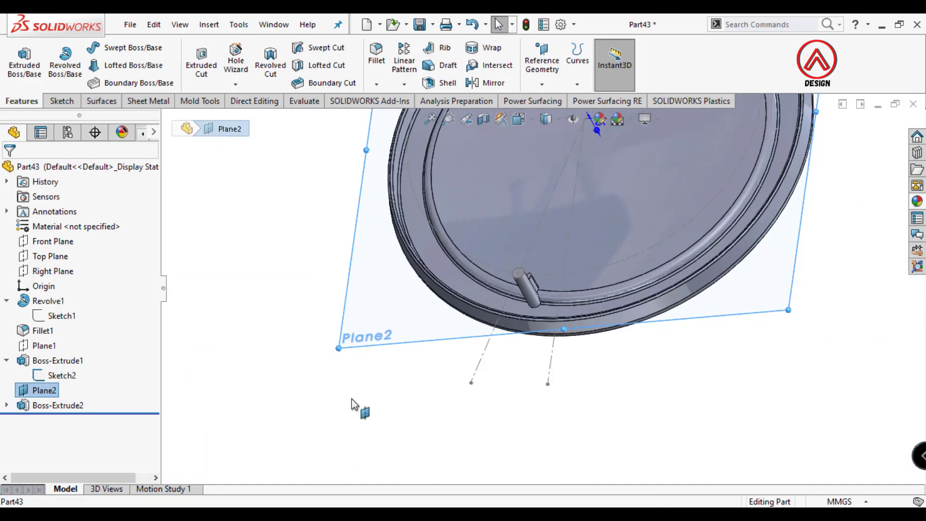
Hide Sketch2 and Plane2.
scroll(681, 278, "down", 3)
scroll(644, 256, "down", 2)
left_click(628, 145)
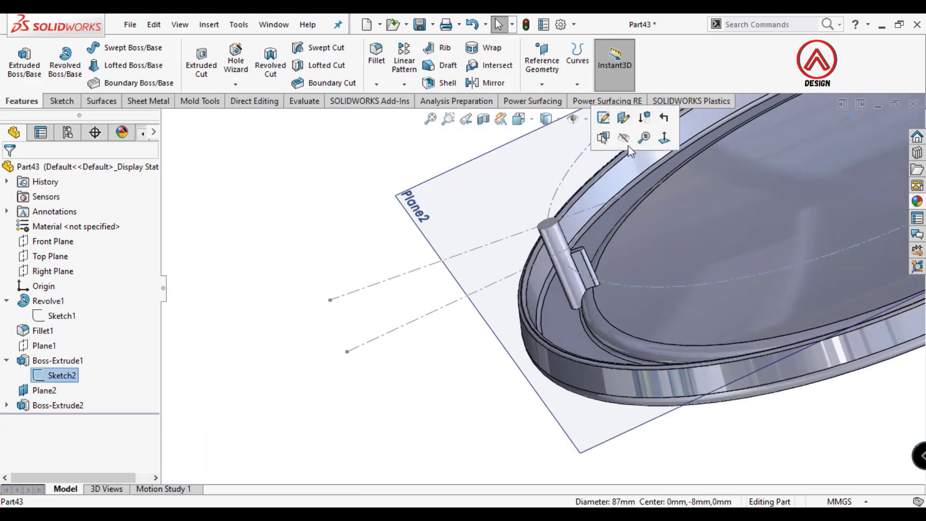
left_click(622, 137)
left_click(612, 194)
scroll(277, 282, "down", 3)
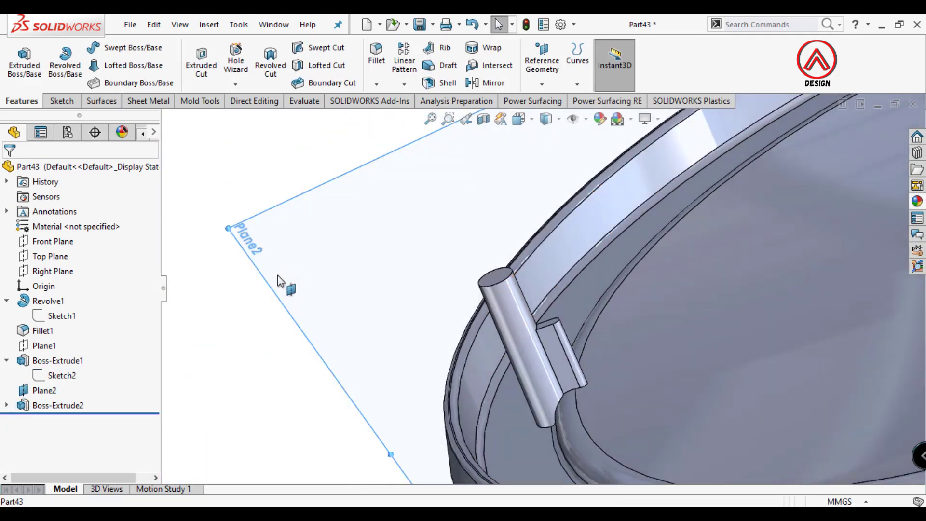
left_click(304, 289)
left_click(358, 235)
middle_click_drag(283, 332, 562, 313)
scroll(562, 313, "down", 3)
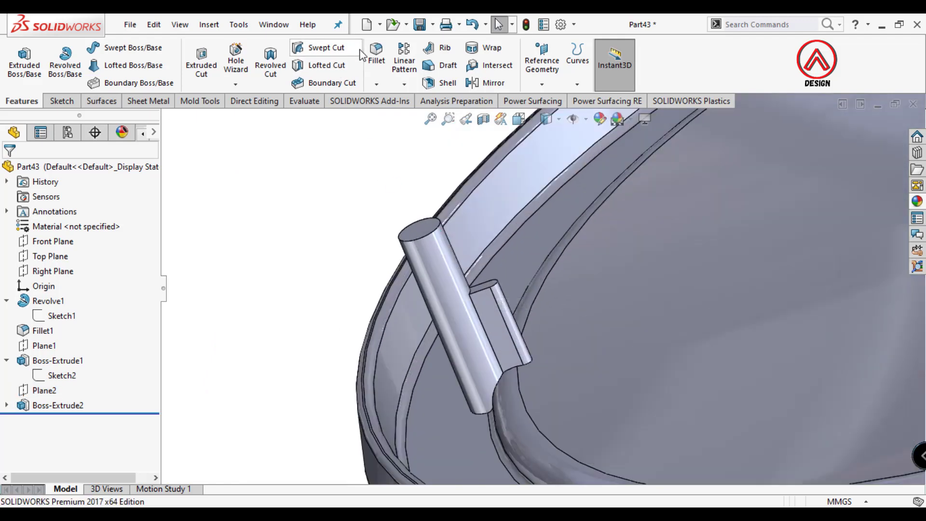
Fillet the pin's top edge with a 1 mm radius.
left_click(416, 245)
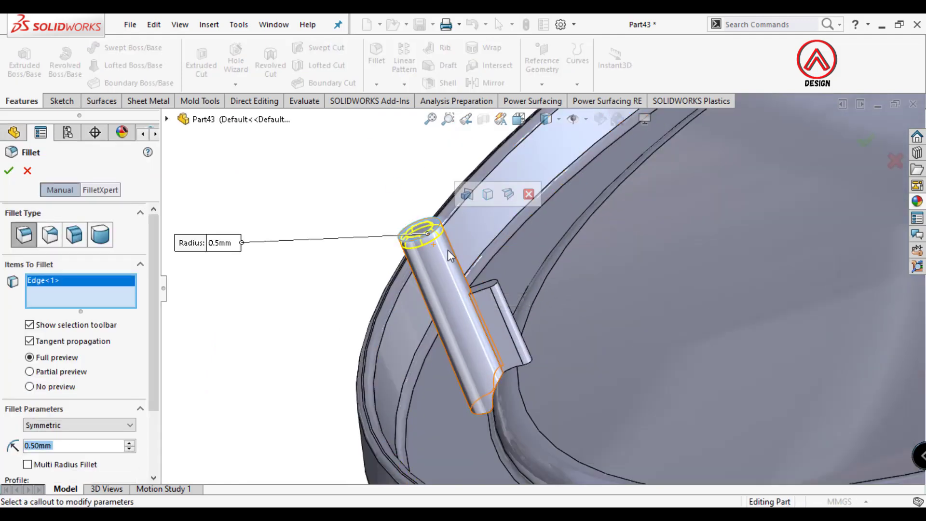
middle_click_drag(513, 333, 81, 431)
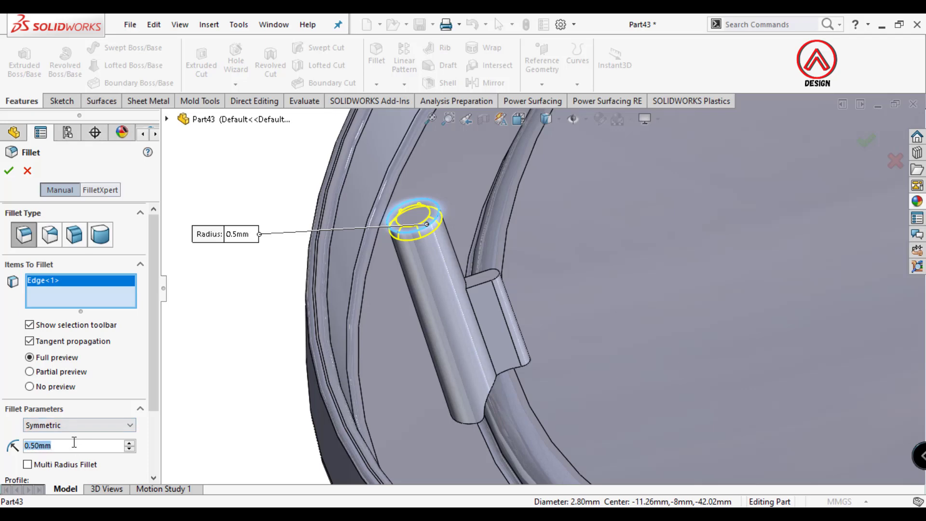
type("0.75")
key("Return")
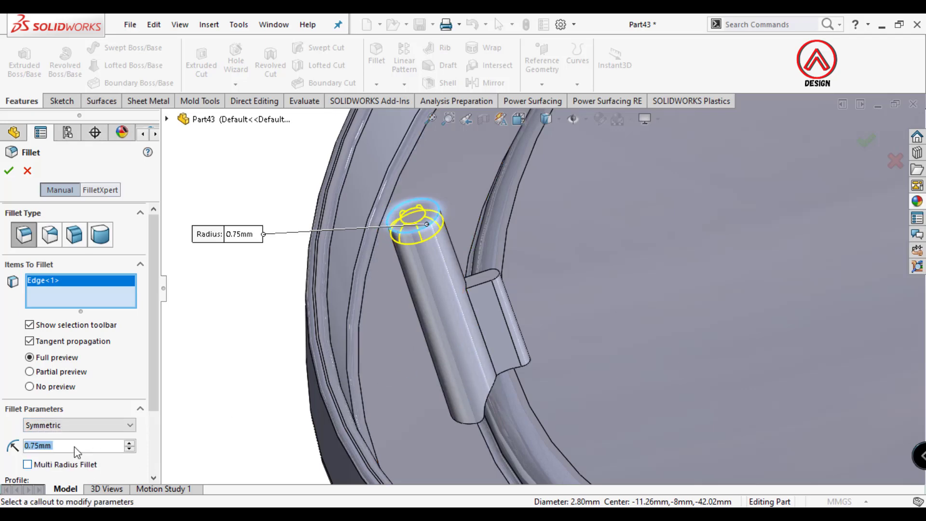
type("1")
key("Return")
left_click(377, 57)
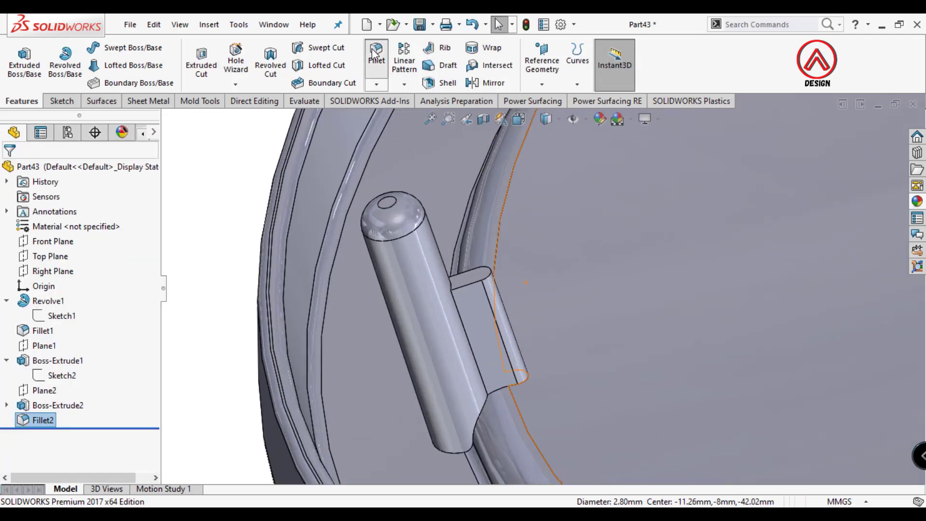
Add separate 0.5 mm fillets to the catch's top, side and base edges.
left_click(472, 286)
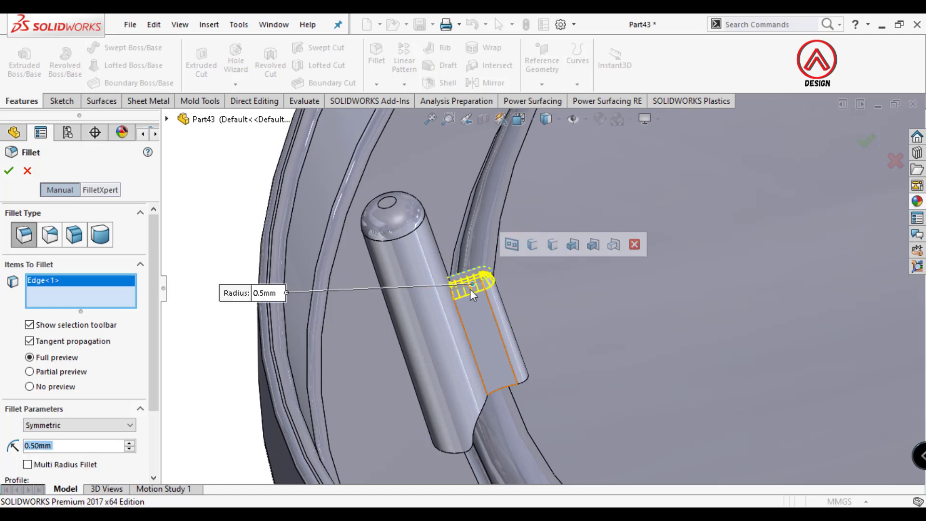
key("Return")
middle_click_drag(444, 300, 357, 44)
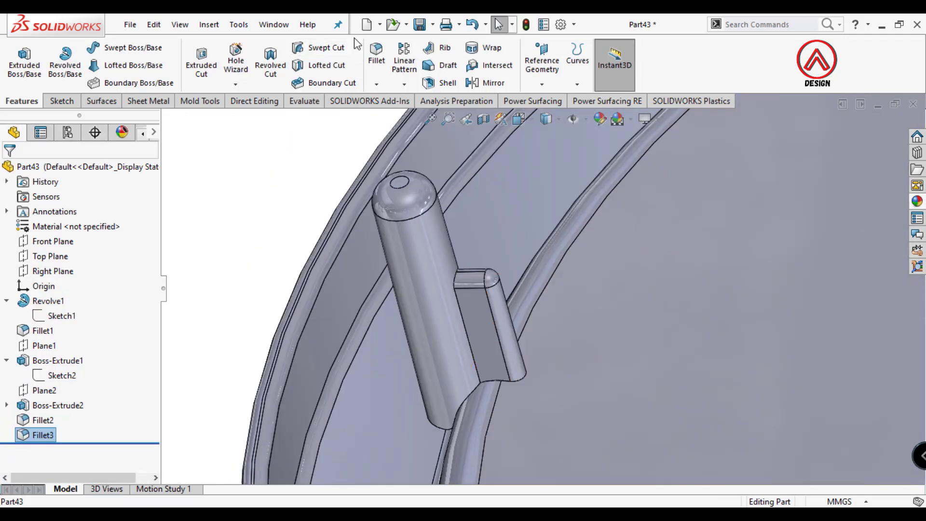
key("Return")
left_click(475, 371)
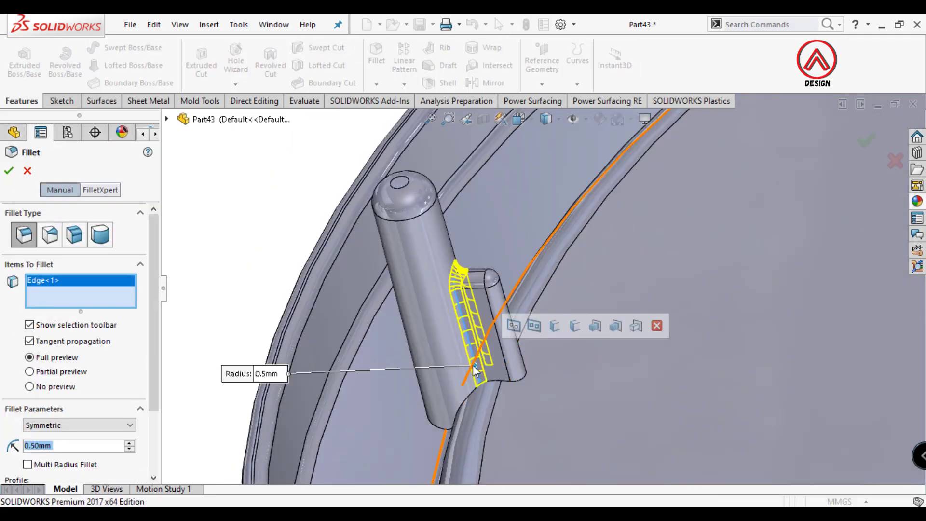
key("Return")
key("Return")
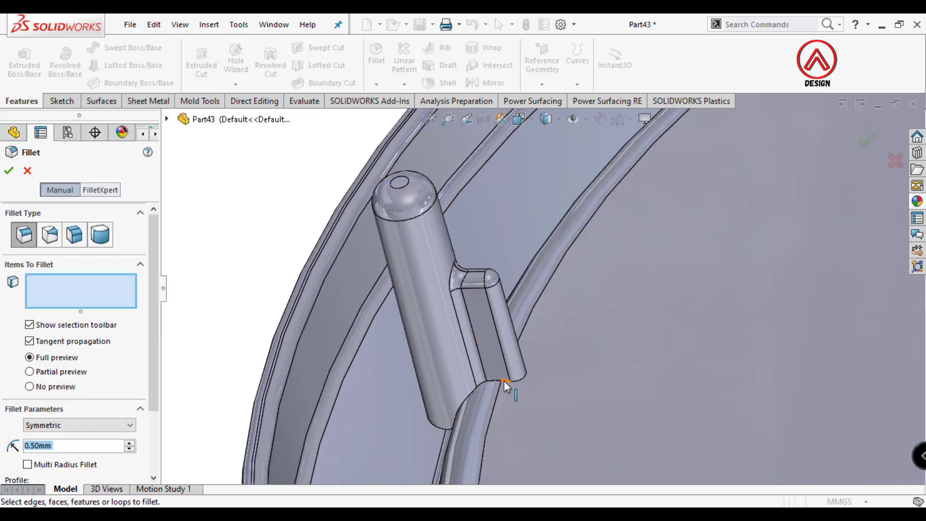
left_click(494, 382)
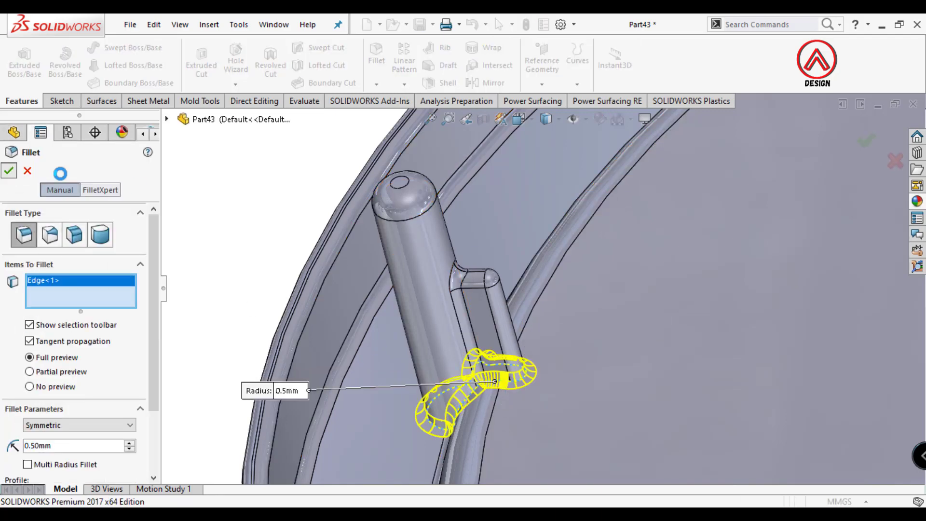
key("Return")
middle_click_drag(499, 259, 525, 159)
left_click(519, 119)
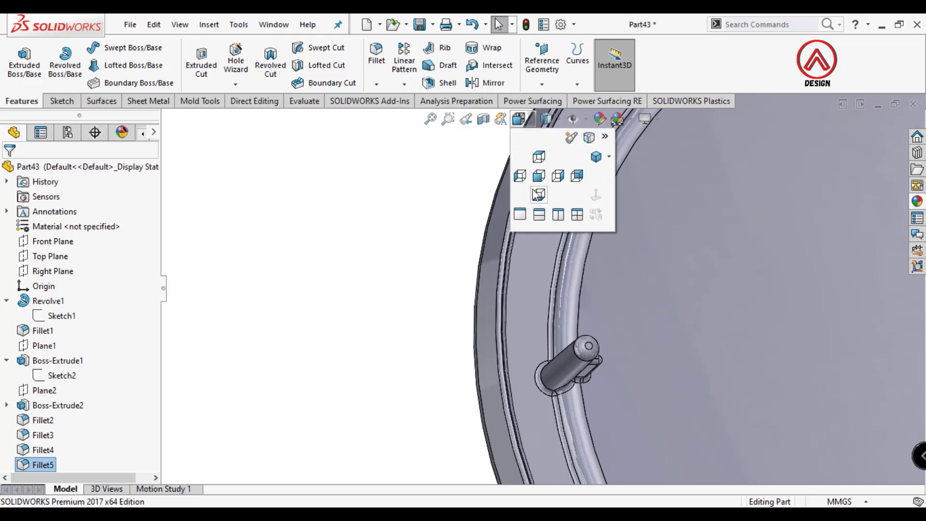
left_click(536, 193)
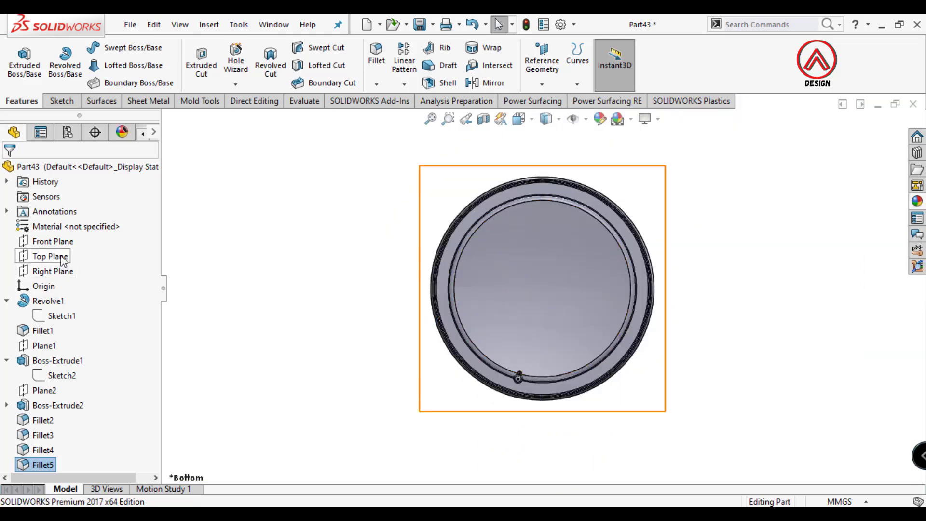
Create Plane3 offset 12.75 mm from the lid's ring face, flipped to the opposite side.
middle_click_drag(527, 375, 597, 244)
left_click(545, 61)
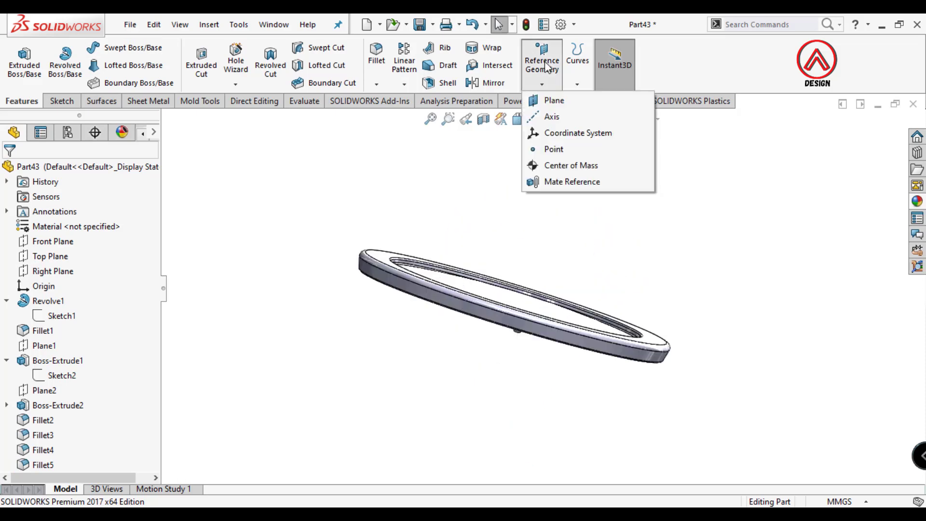
left_click(554, 100)
left_click(377, 254)
type("12.75")
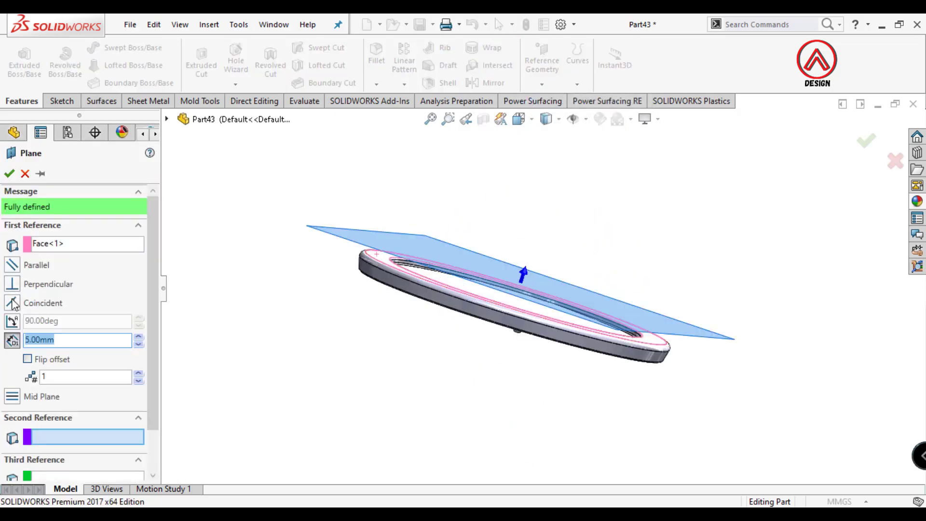
left_click(27, 359)
left_click(9, 173)
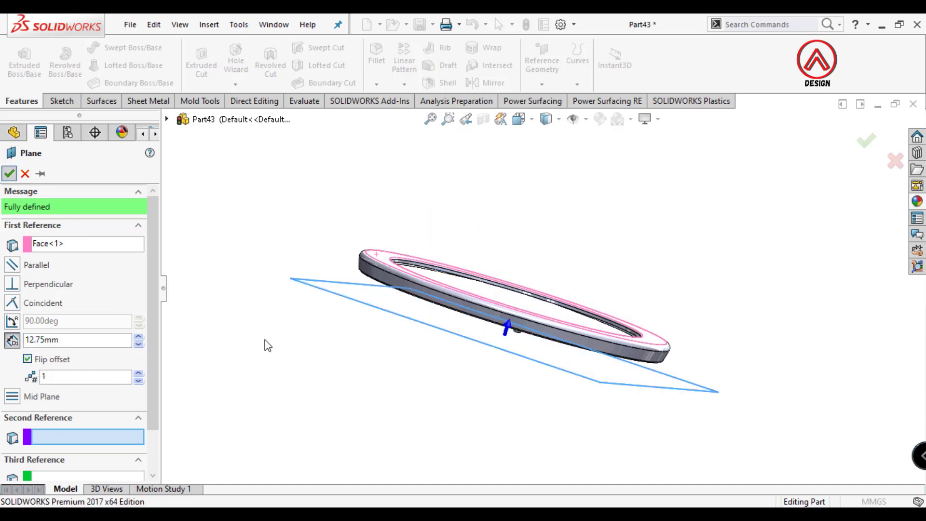
left_click(519, 119)
left_click(539, 194)
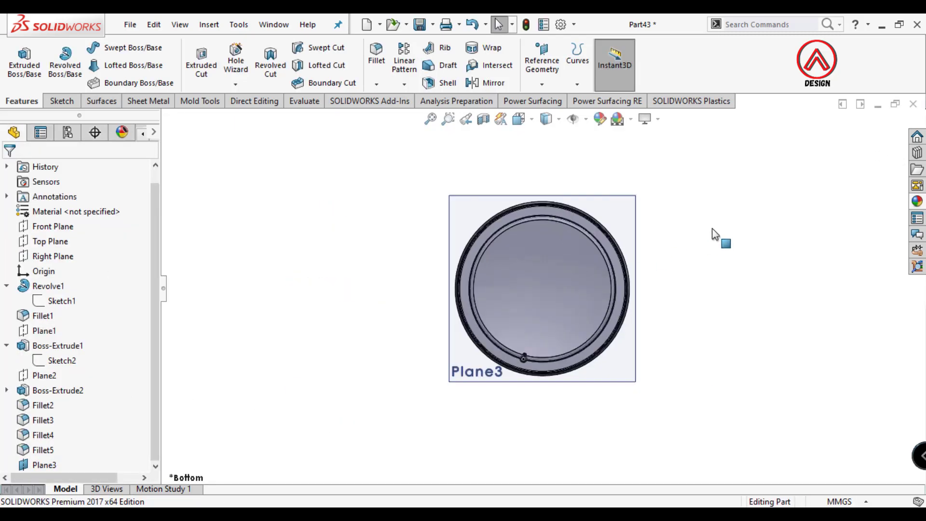
left_click(623, 229)
Sketch vertical and horizontal centerlines from the origin on Plane3.
left_click(62, 101)
left_click(18, 60)
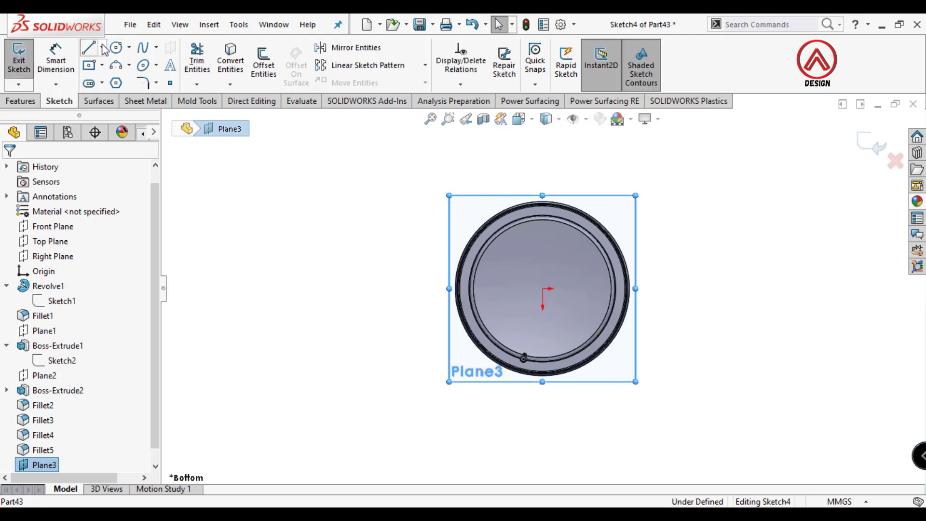
left_click(101, 48)
left_click(116, 78)
left_click_drag(543, 288, 543, 418)
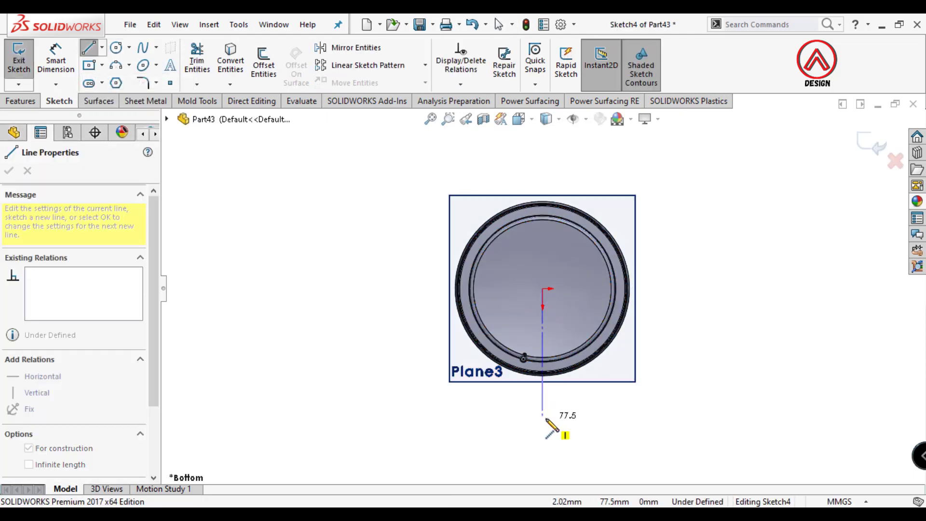
key("Escape")
key("Return")
left_click_drag(542, 288, 659, 288)
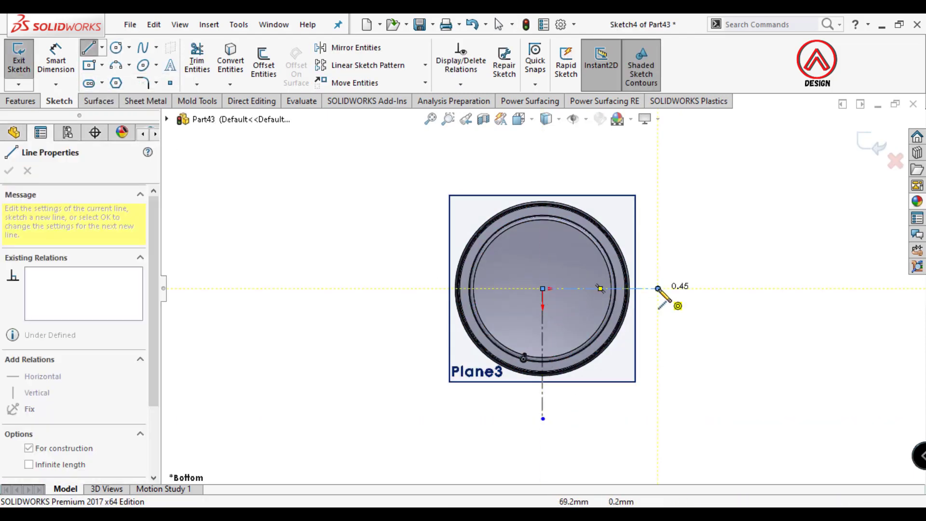
key("Escape")
Draw a small center rectangle on the vertical axis below the origin.
scroll(544, 352, "down", 5)
left_click(101, 64)
left_click(107, 92)
scroll(539, 313, "down", 3)
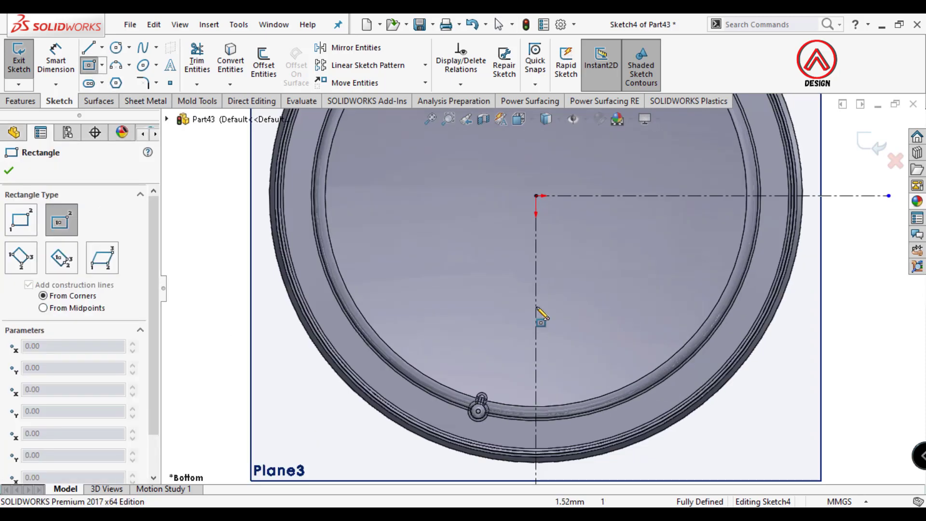
left_click(536, 381)
left_click(570, 386)
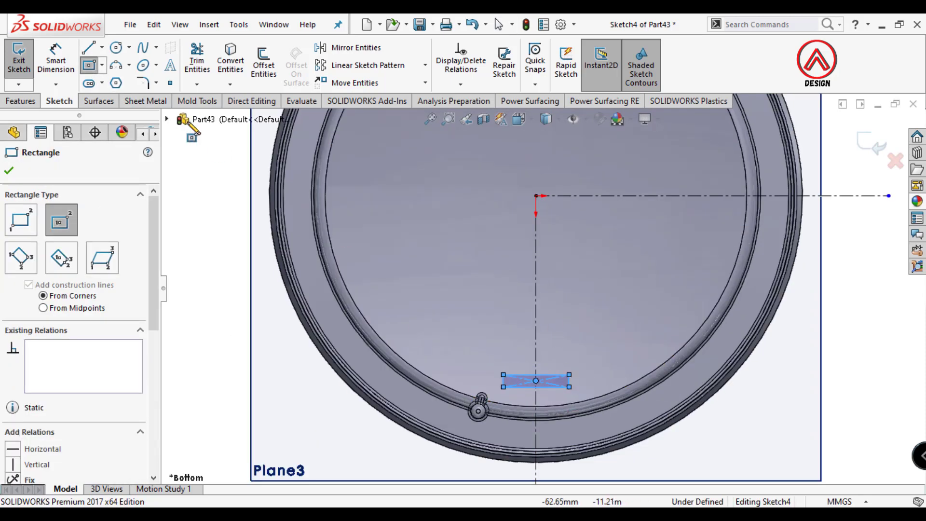
key("Escape")
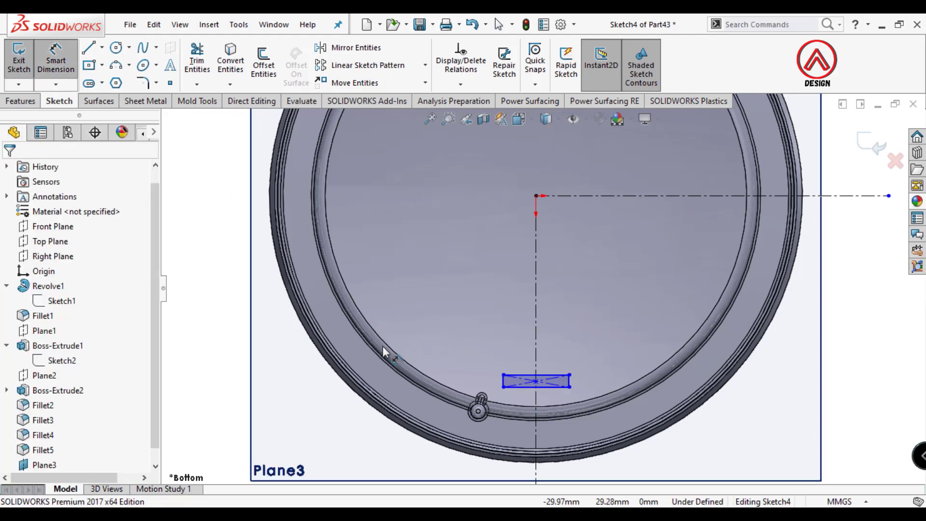
Dimension the rectangle 37.5 mm from the centerline, 1.5 mm high and 14 mm wide.
left_click(562, 389)
scroll(566, 378, "up", 3)
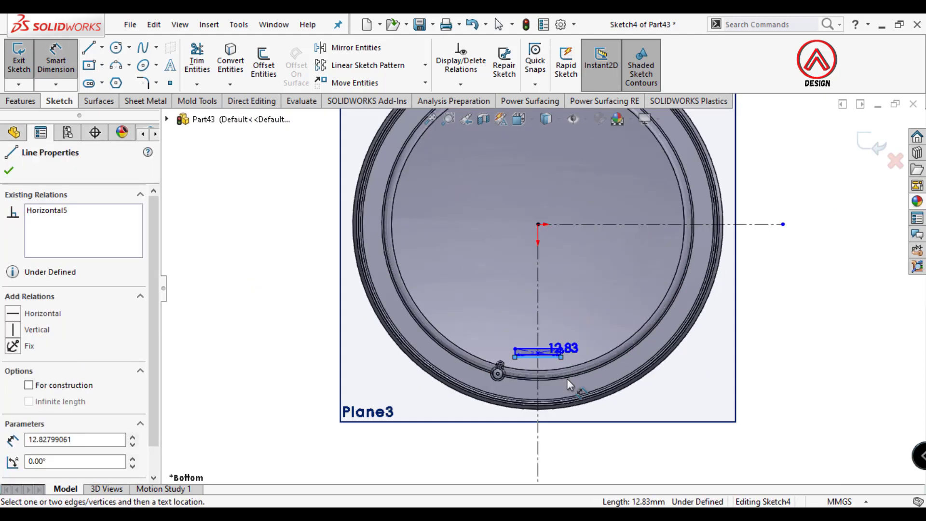
left_click(623, 235)
left_click(789, 296)
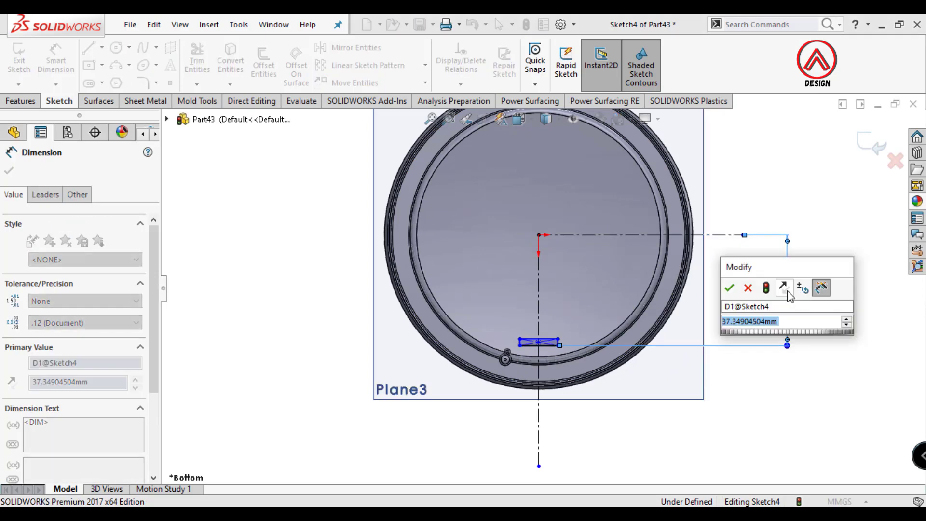
type("37.5")
key("Return")
scroll(563, 350, "down", 5)
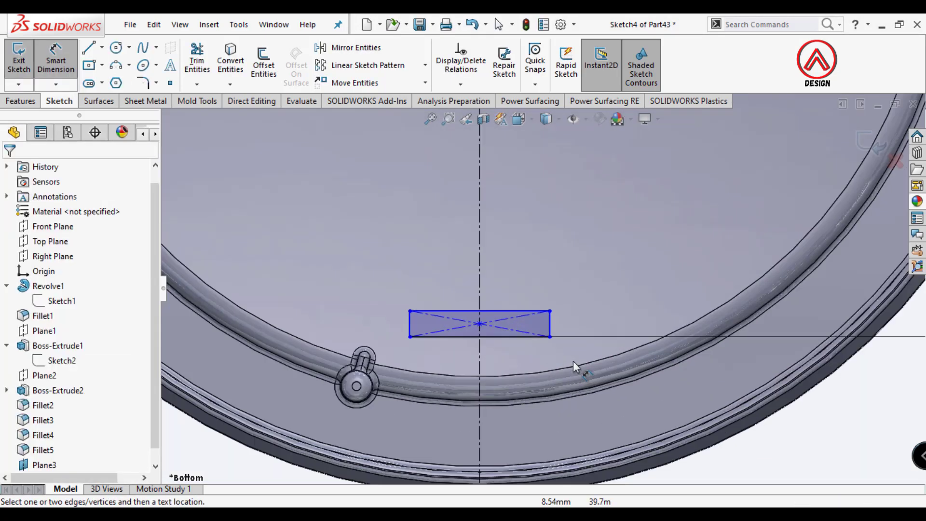
left_click(550, 322)
left_click(595, 326)
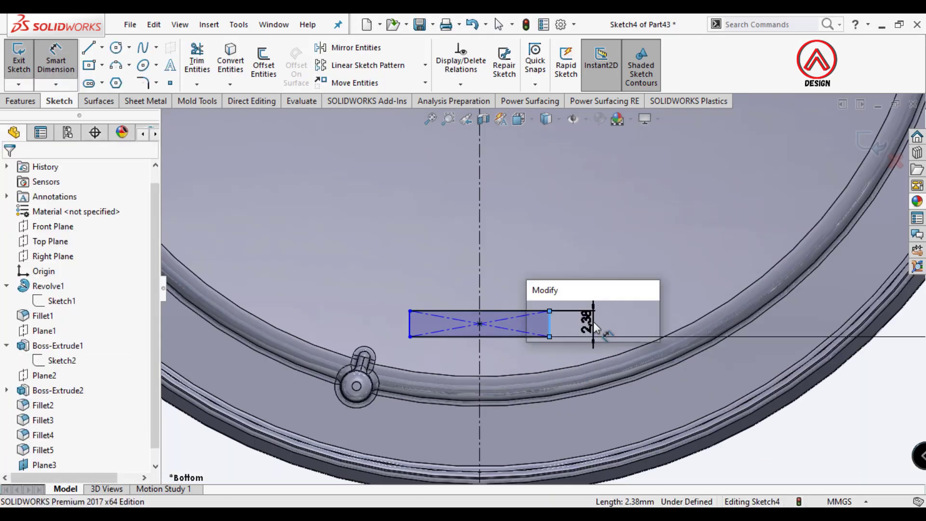
type("1.5")
key("Return")
left_click(523, 321)
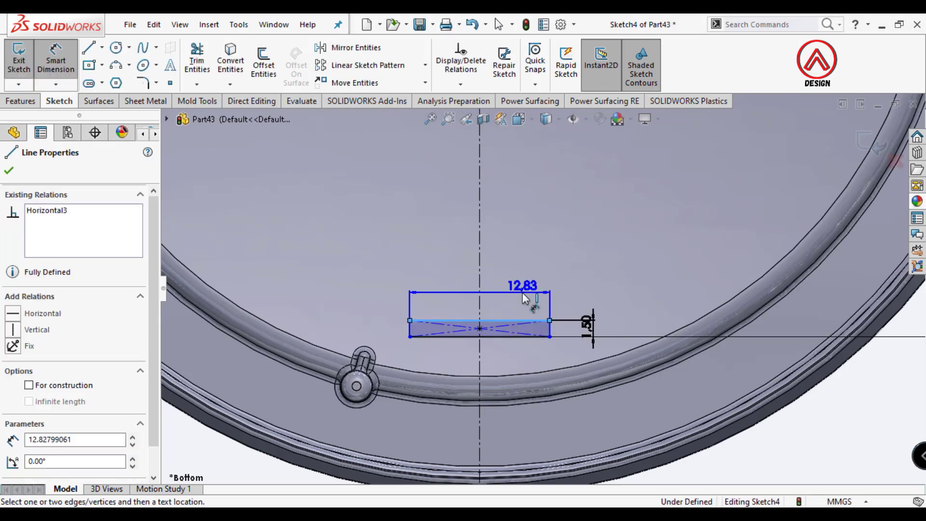
left_click(523, 292)
type("14")
key("Return")
scroll(546, 342, "up", 3)
Extrude the small rectangle Up To Body onto the lid as Boss-Extrude3.
key("ctrl+7")
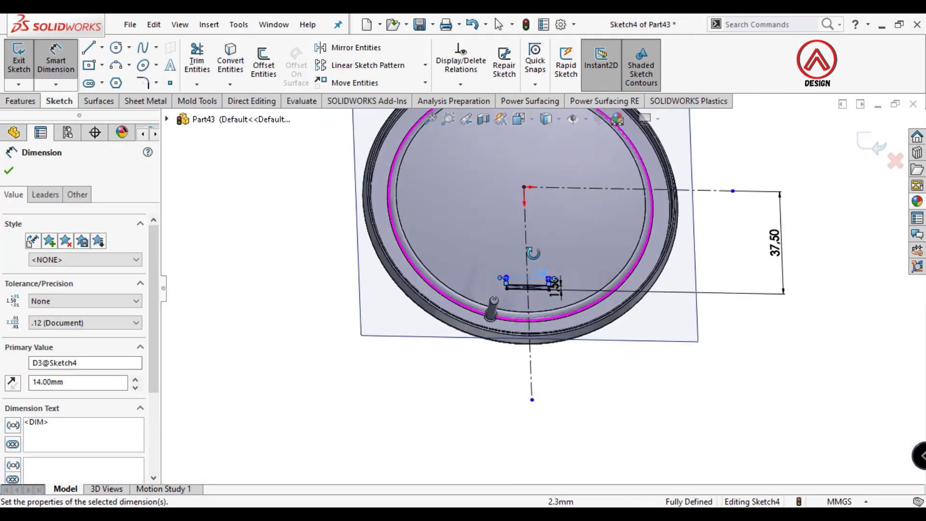
left_click(9, 171)
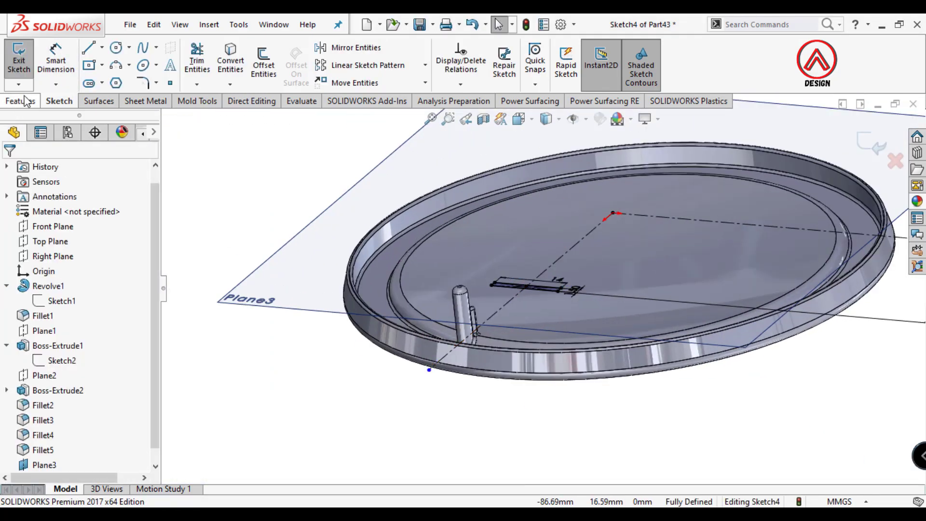
left_click(21, 100)
left_click(24, 60)
scroll(583, 326, "down", 2)
left_click(87, 252)
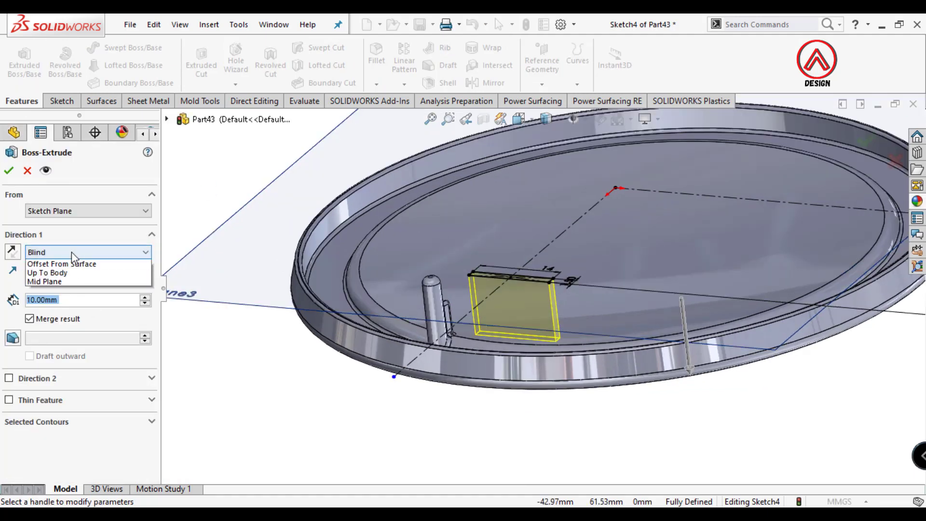
left_click(46, 318)
left_click(436, 271)
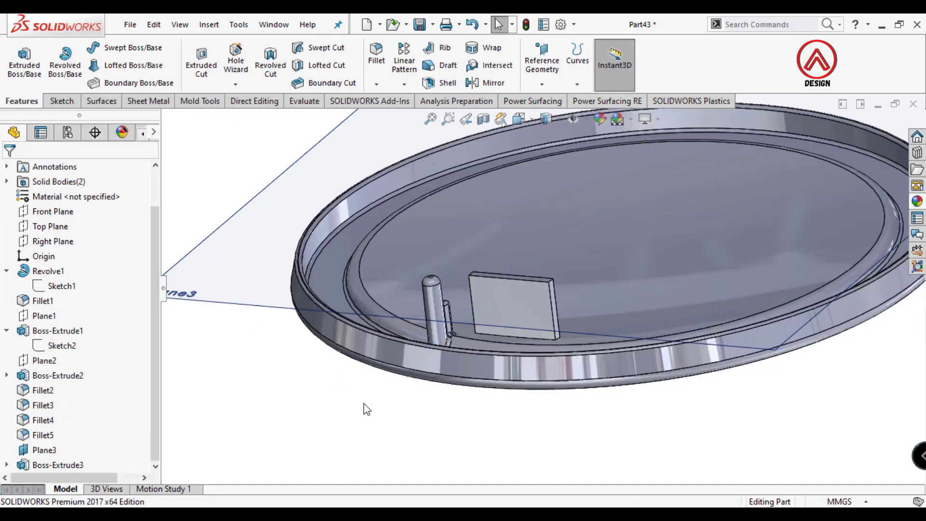
key("ctrl+7")
Hide Plane3 and cut a section view along the Right Plane.
left_click(658, 188)
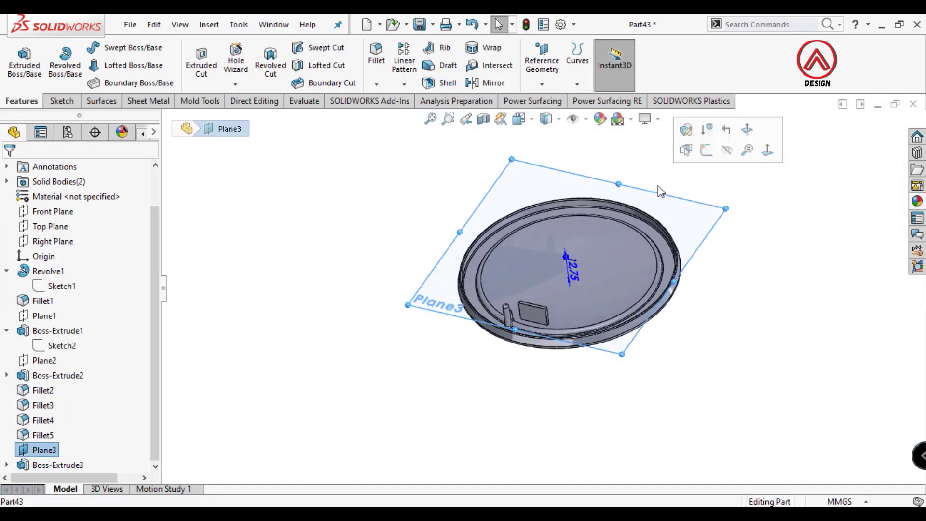
left_click(733, 154)
middle_click_drag(593, 180, 615, 280)
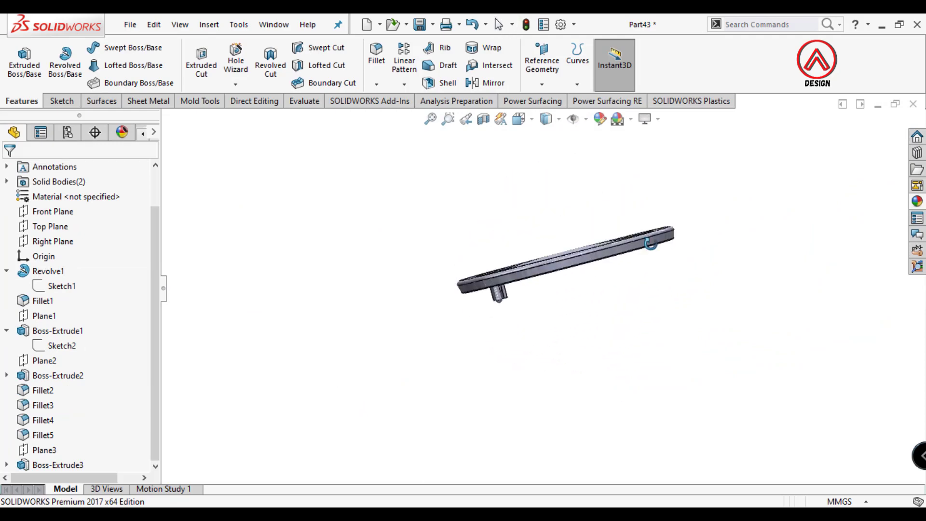
left_click(483, 118)
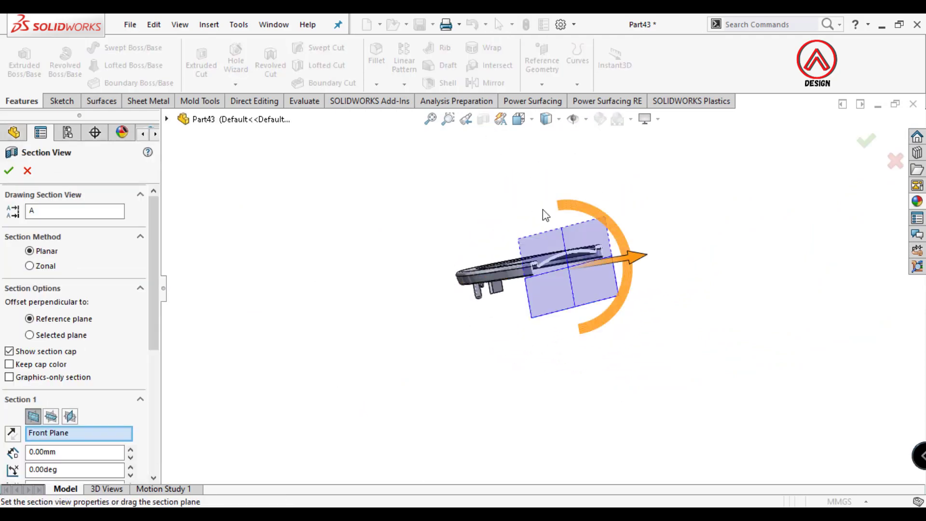
left_click(69, 417)
left_click(8, 172)
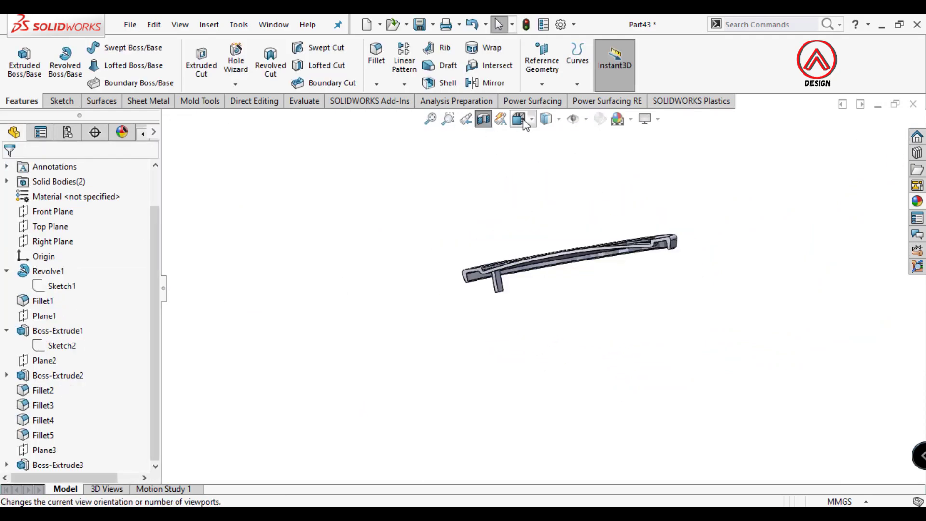
Switch to the Right view and start a new sketch on the Right Plane.
left_click(519, 119)
left_click(593, 202)
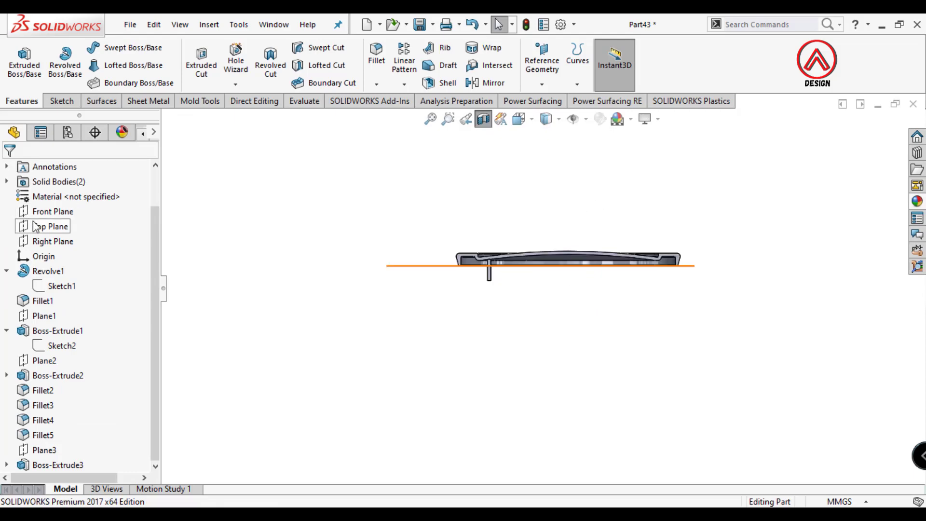
left_click(48, 241)
left_click(43, 216)
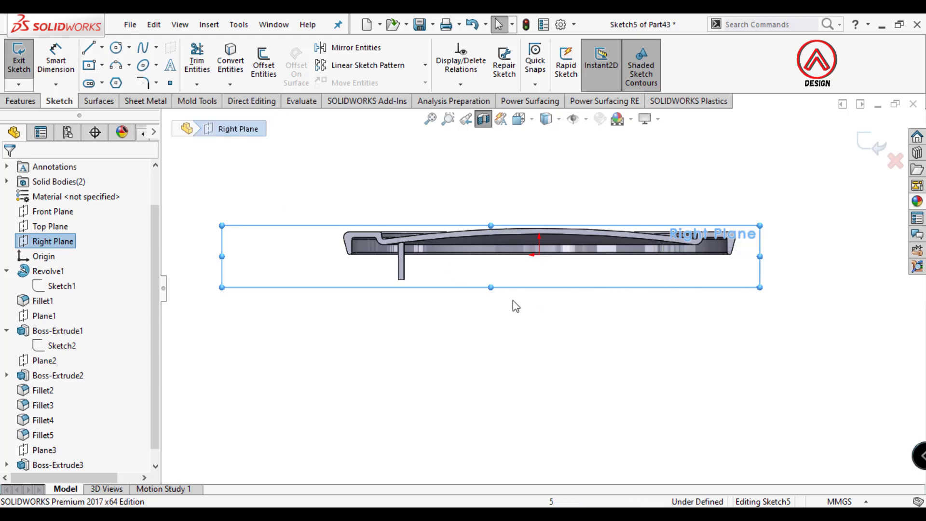
Draw a closed wedge-shaped hook outline of lines from the plate's right edge, overlapping its lower end.
middle_click_drag(516, 306, 492, 276, "ctrl")
scroll(492, 276, "up", 5)
left_click(89, 47)
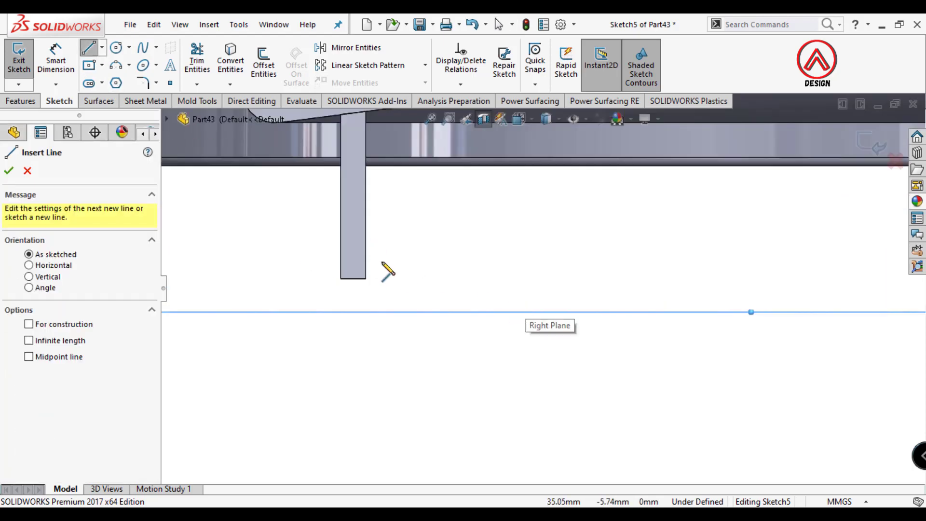
scroll(383, 281, "up", 2)
scroll(446, 250, "up", 1)
scroll(555, 279, "up", 3)
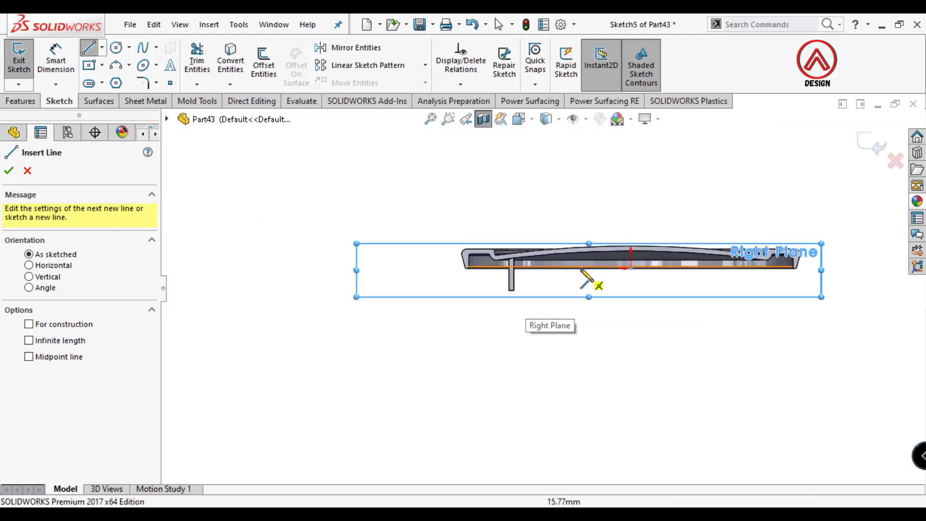
scroll(492, 268, "down", 3)
scroll(460, 332, "down", 2)
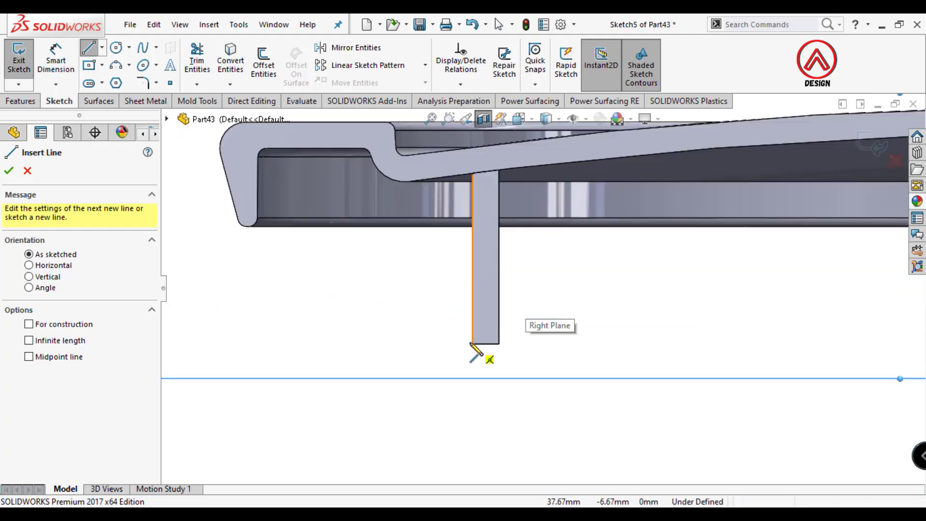
scroll(478, 348, "down", 2)
scroll(518, 349, "down", 2)
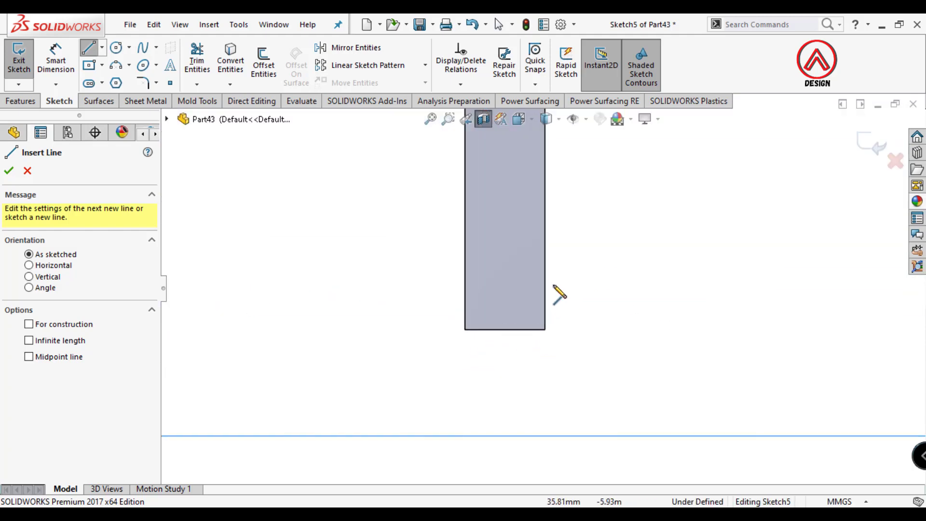
left_click(546, 278)
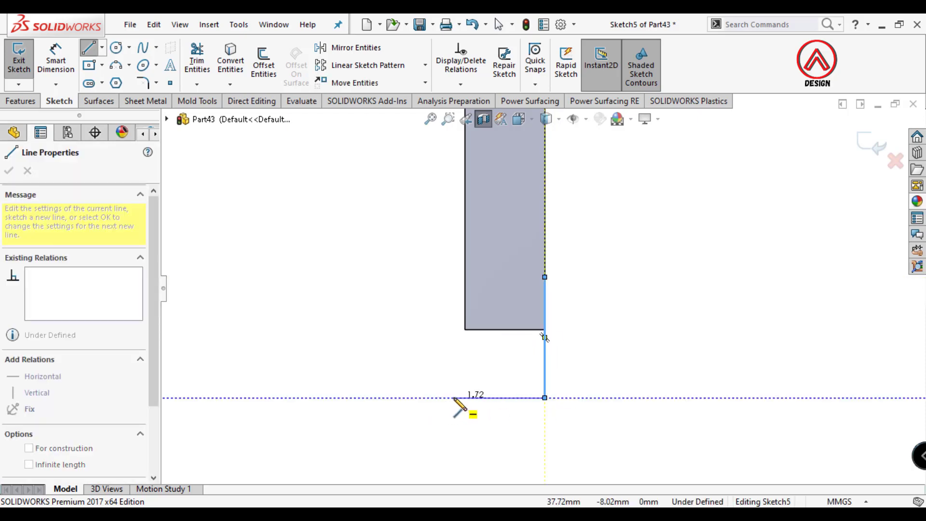
left_click(372, 245)
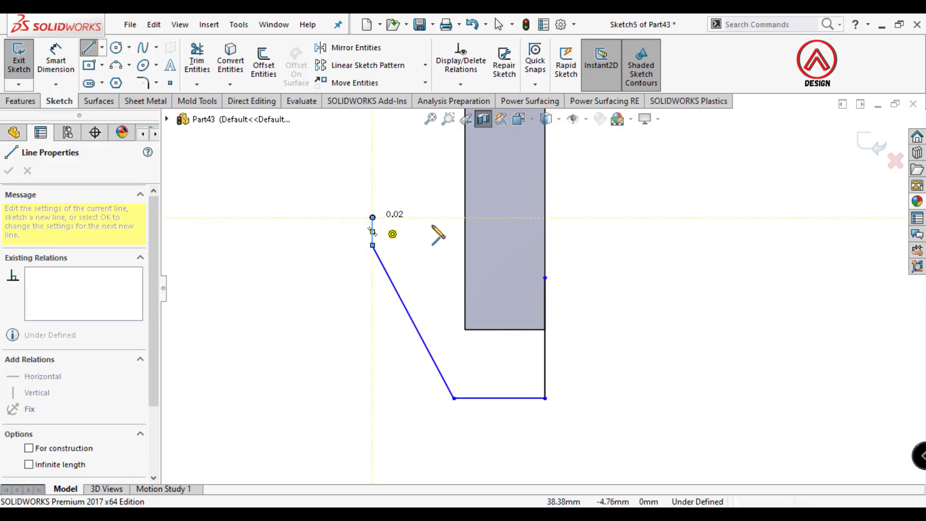
key("Escape")
left_click(554, 227)
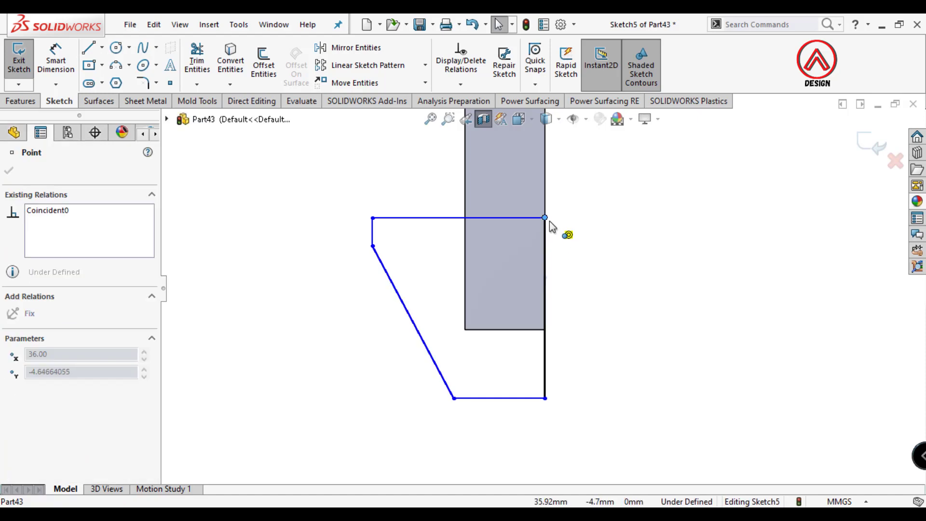
left_click(559, 281)
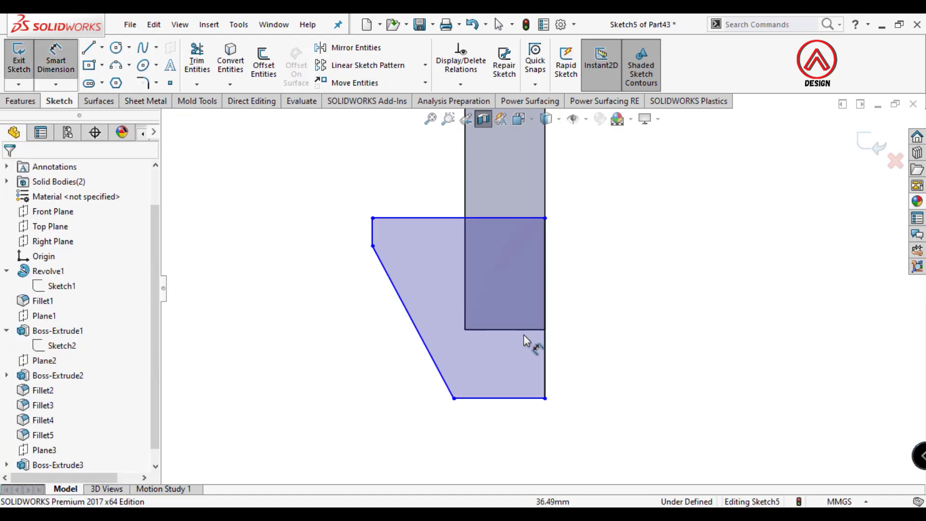
Dimension the hook height to 3 mm and the plate-to-hook distance to 1 mm.
left_click(527, 222)
left_click(511, 399)
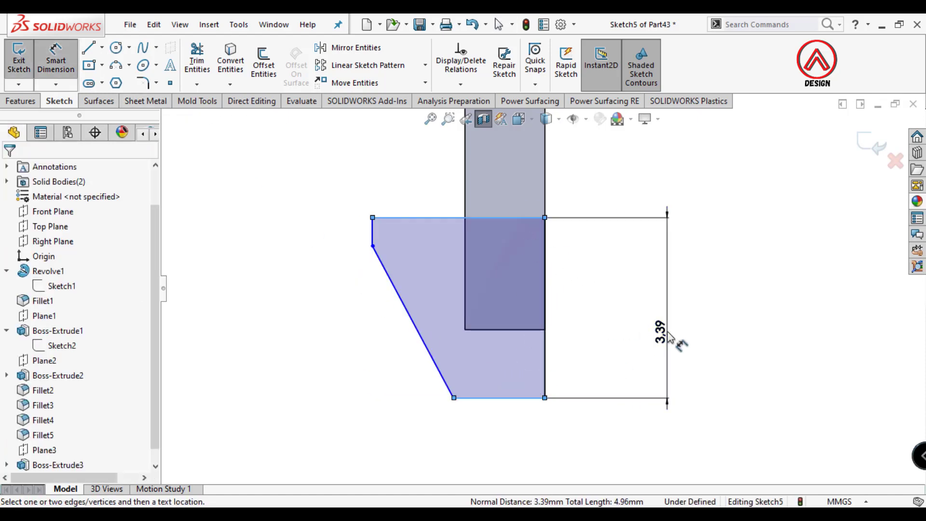
left_click(665, 333)
type("3")
key("Return")
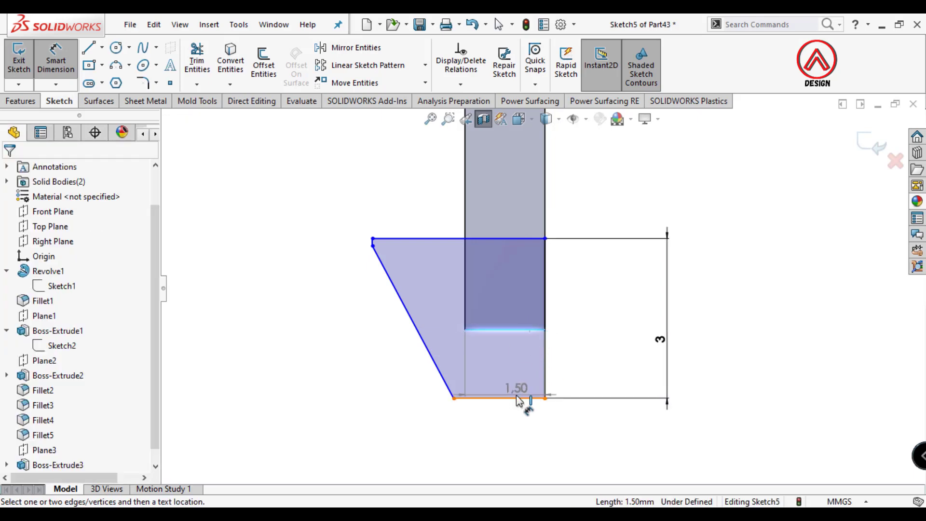
left_click(519, 400)
left_click(530, 329)
left_click(596, 359)
type("1")
key("Return")
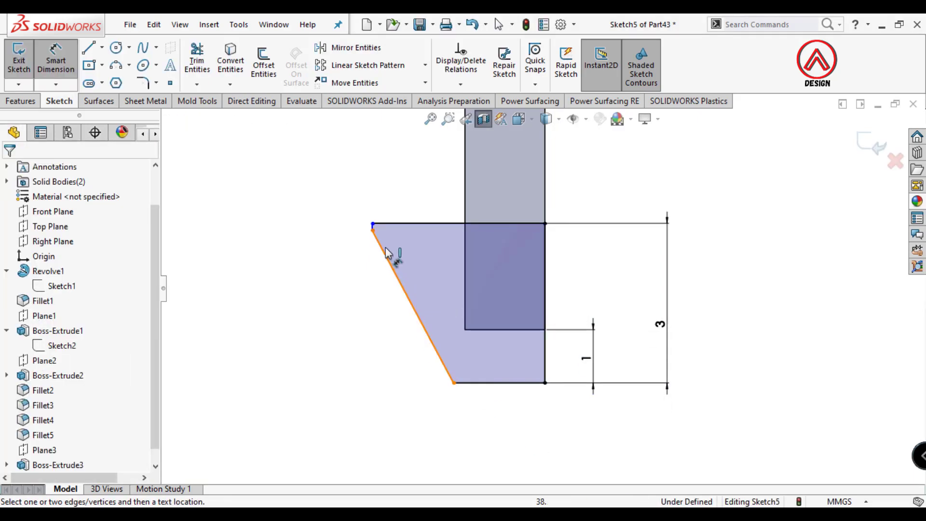
Dimension the short vertical edge to 1 mm and the profile width to 1,80.
scroll(386, 253, "down", 3)
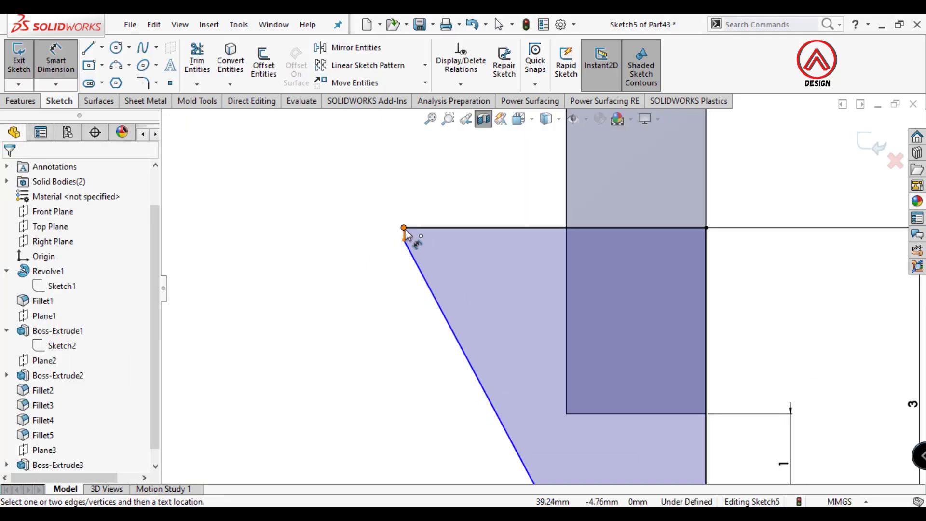
scroll(423, 244, "down", 2)
scroll(423, 244, "down", 3)
left_click(454, 254)
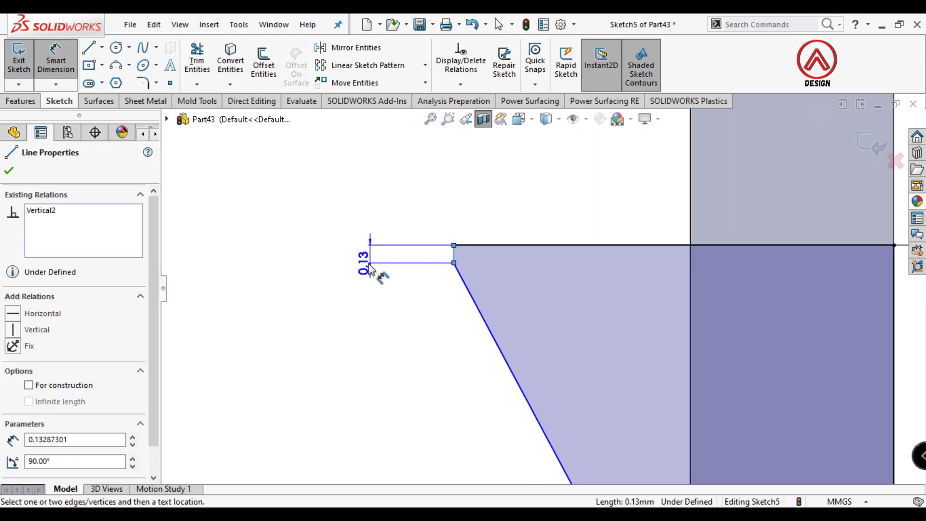
left_click(359, 264)
type("1")
key("Return")
scroll(482, 256, "up", 3)
scroll(516, 268, "up", 2)
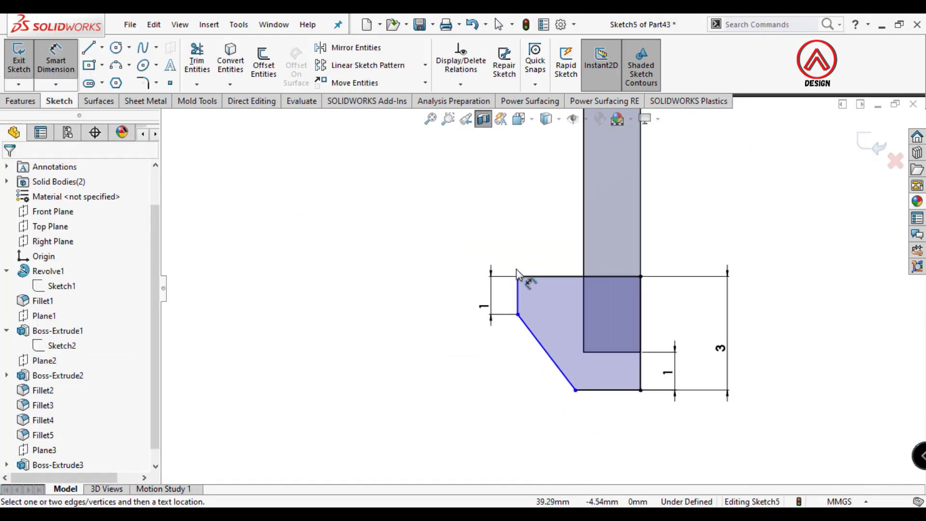
scroll(676, 306, "up", 1)
scroll(448, 274, "down", 2)
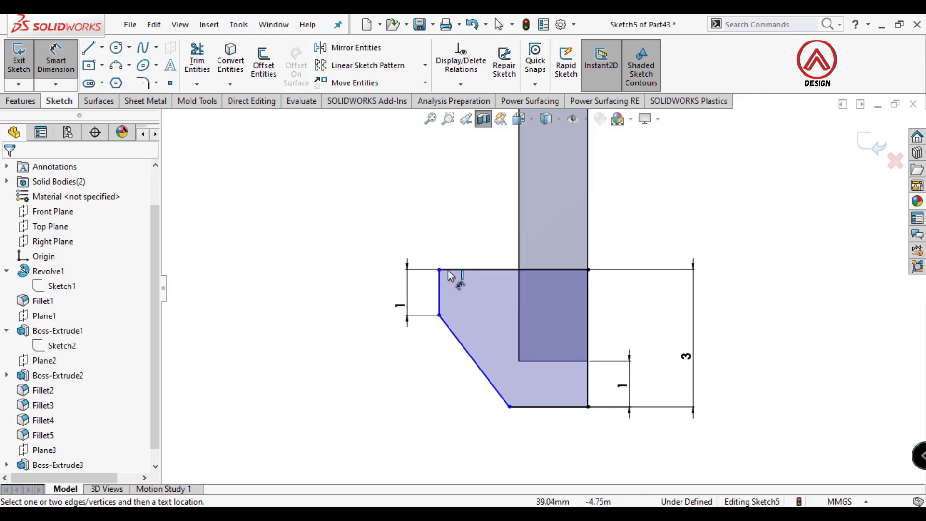
left_click(437, 284)
left_click(519, 264)
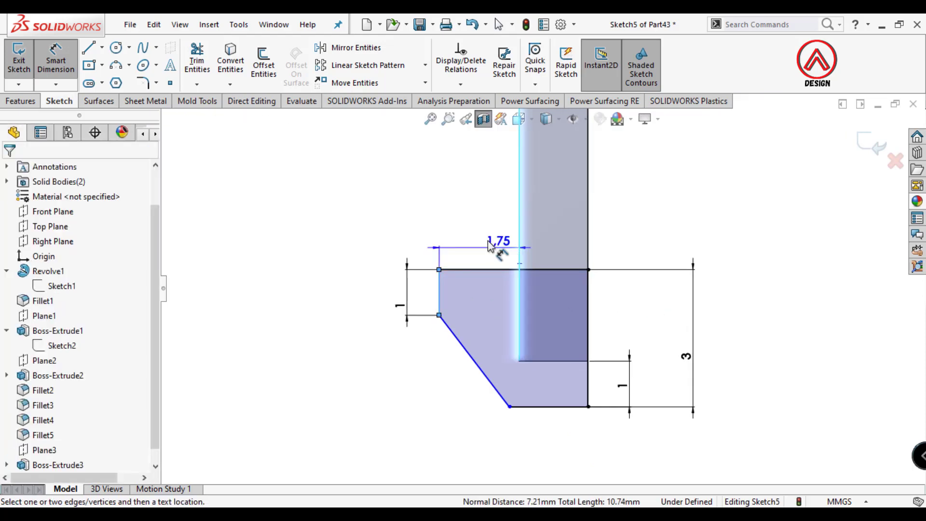
left_click(484, 242)
type("1,8")
key("Return")
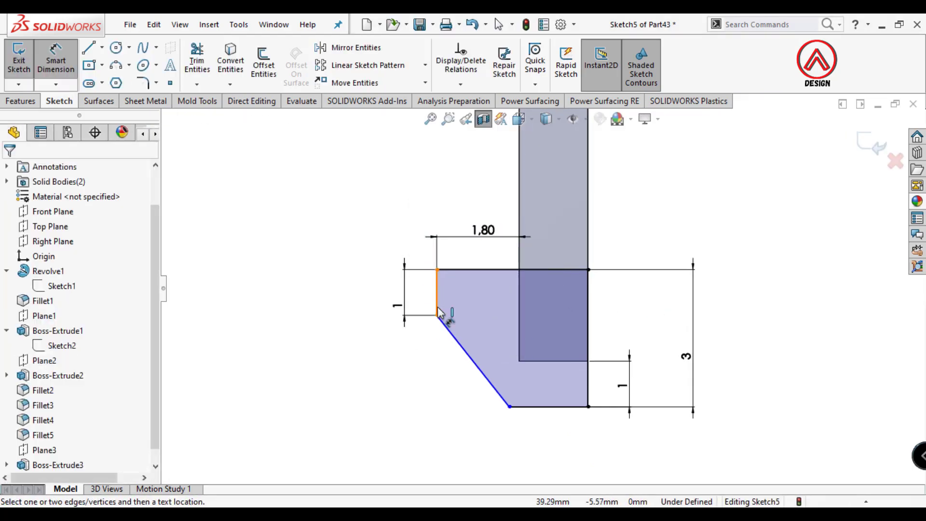
Set the slanted edge angle to 50°, fully defining the hook sketch.
left_click(462, 349)
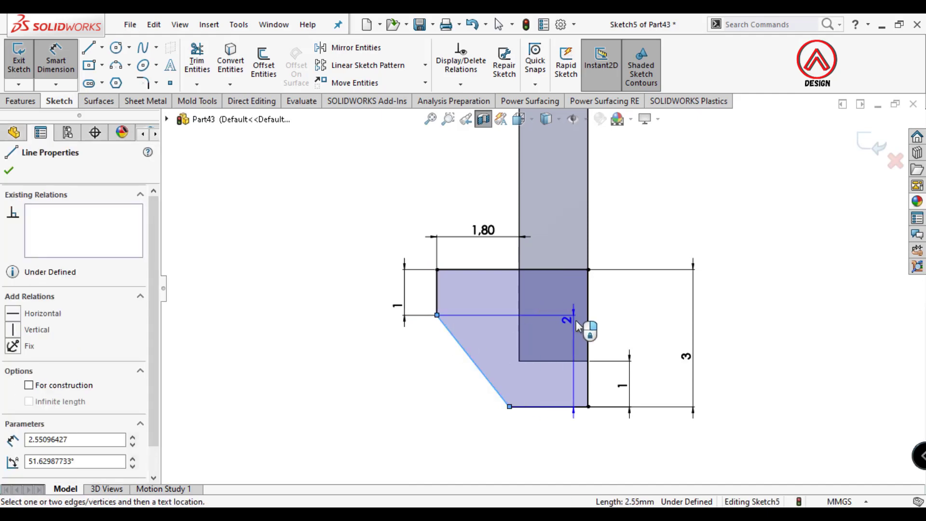
left_click(560, 332)
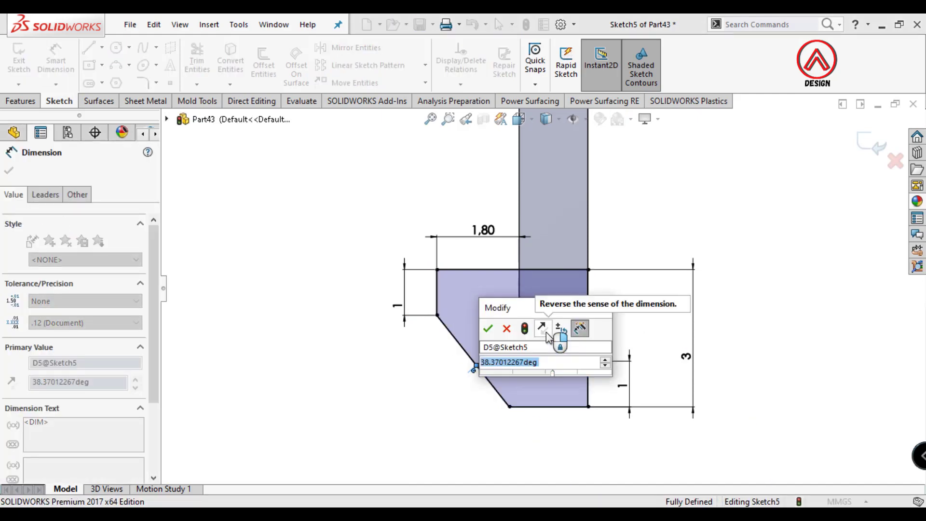
type("50")
key("Return")
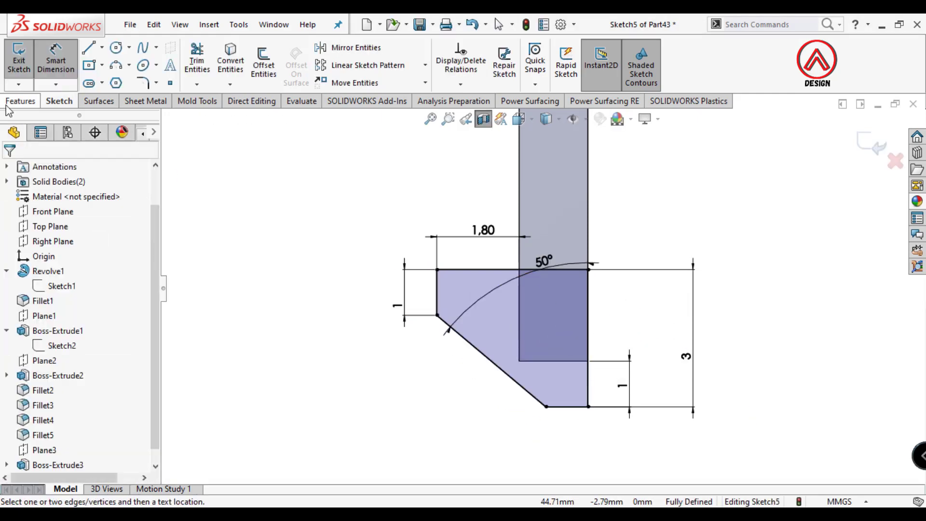
left_click(19, 100)
Extrude the hook profile 9 mm Mid Plane, merged into the Boss-Extrude3 body, creating Boss-Extrude4.
left_click(24, 60)
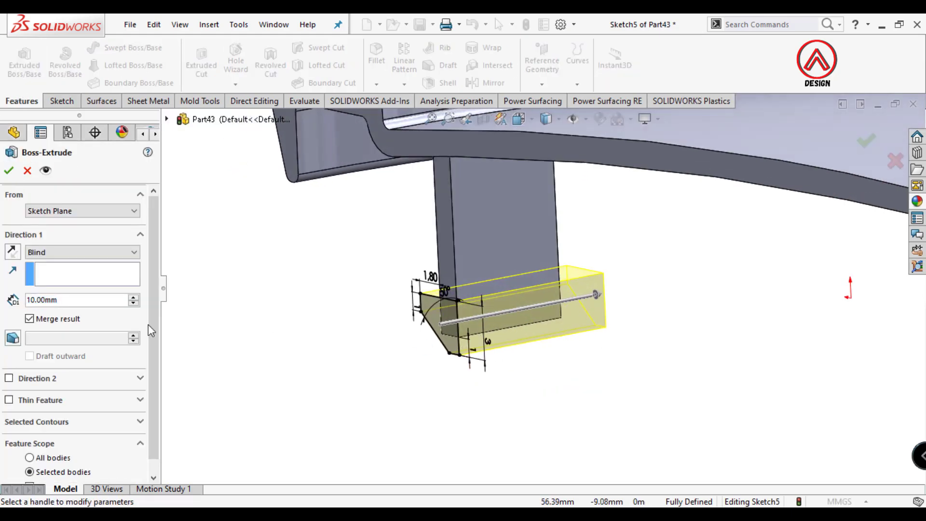
left_click(59, 252)
left_click(63, 316)
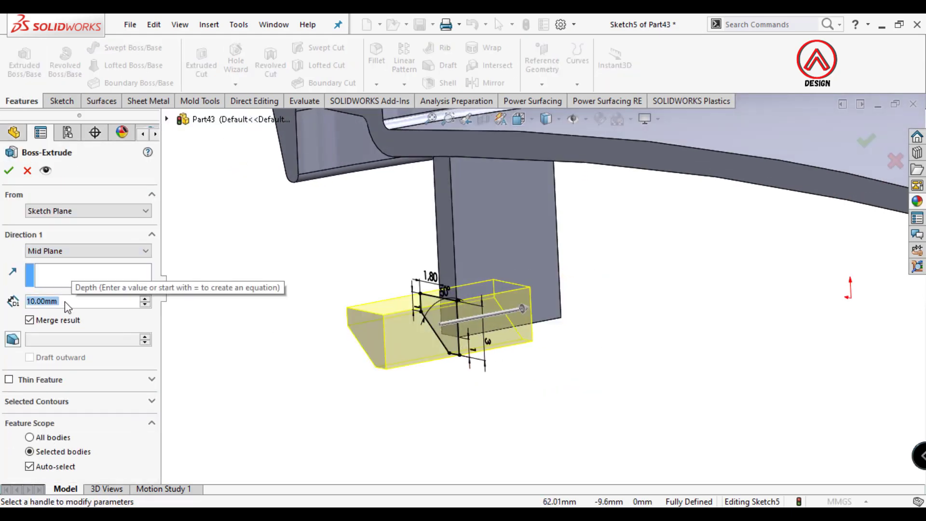
scroll(64, 302, "down", 1)
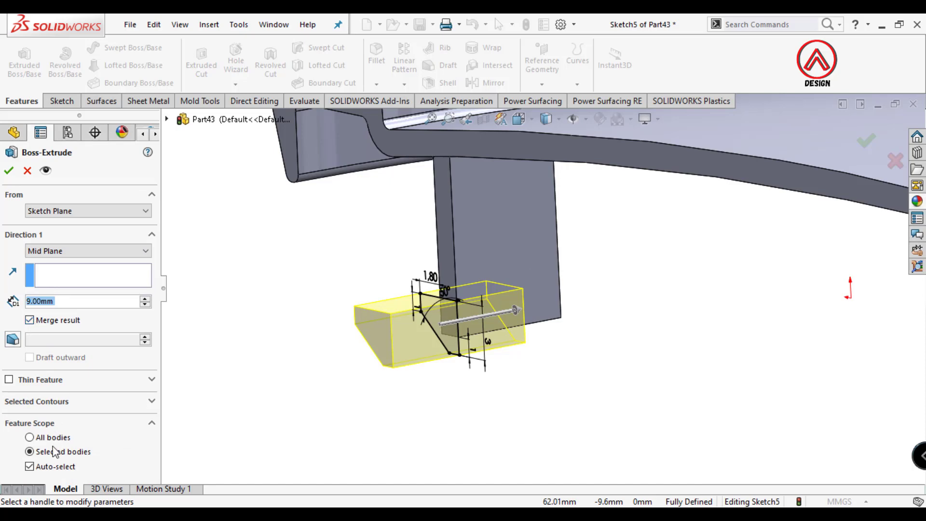
left_click(54, 468)
left_click(498, 269)
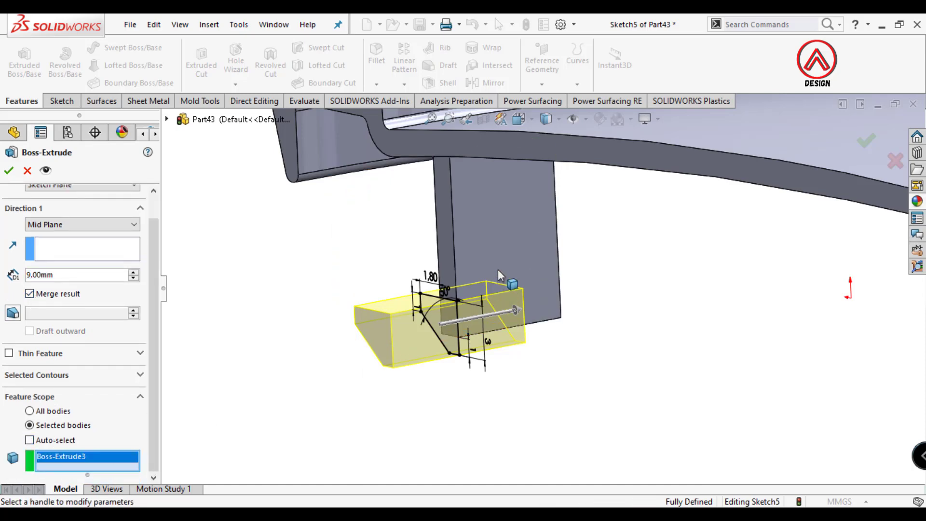
key("Return")
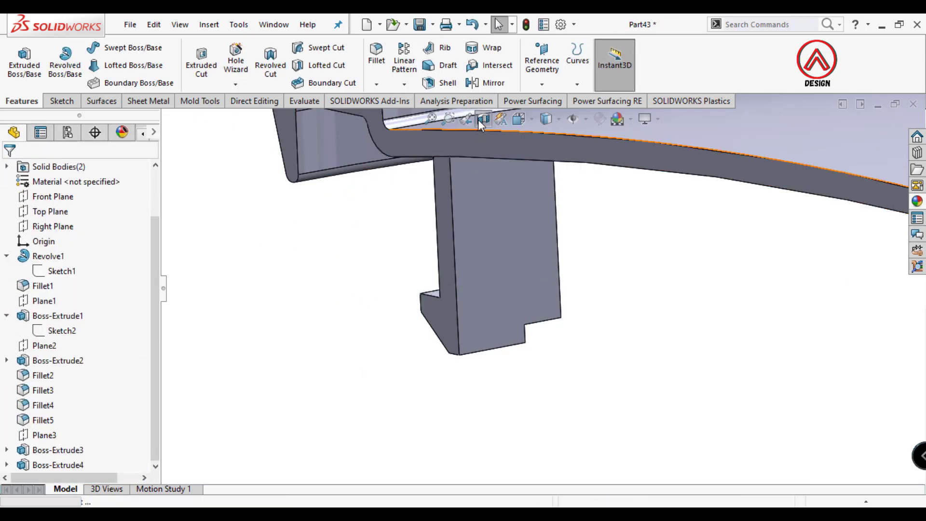
scroll(503, 310, "up", 5)
scroll(584, 236, "up", 5)
middle_click_drag(583, 236, 584, 174)
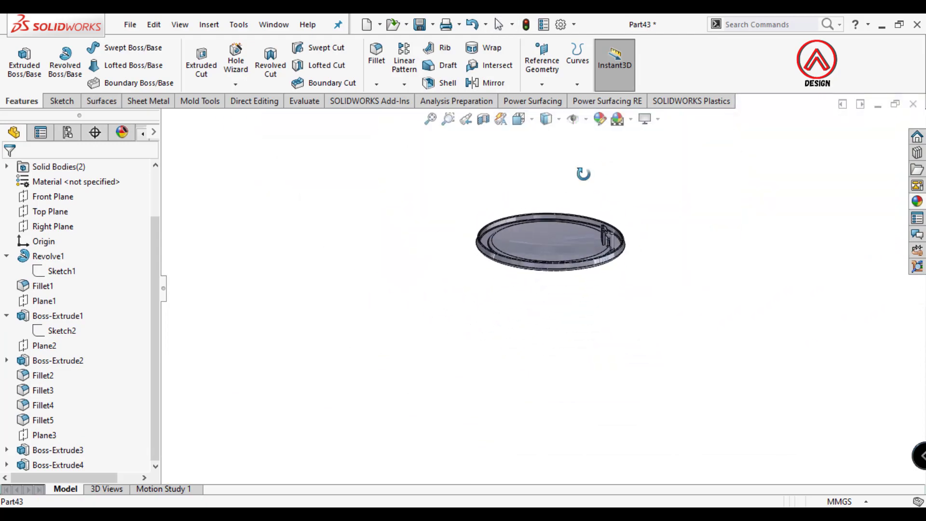
scroll(578, 233, "down", 3)
middle_click_drag(578, 233, 500, 248)
scroll(475, 315, "down", 5)
Apply a 0.5° draft to the hook faces using the hook's top face as neutral plane.
scroll(467, 308, "down", 5)
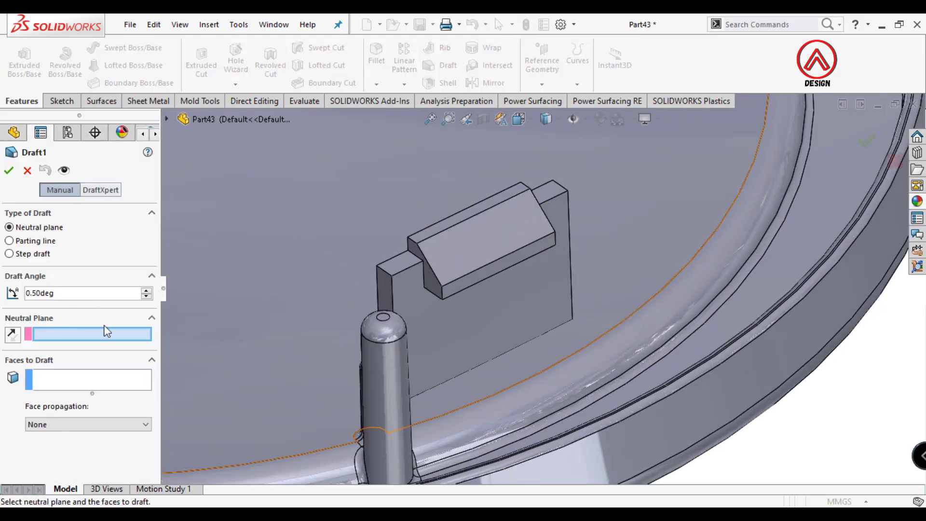
left_click(449, 225)
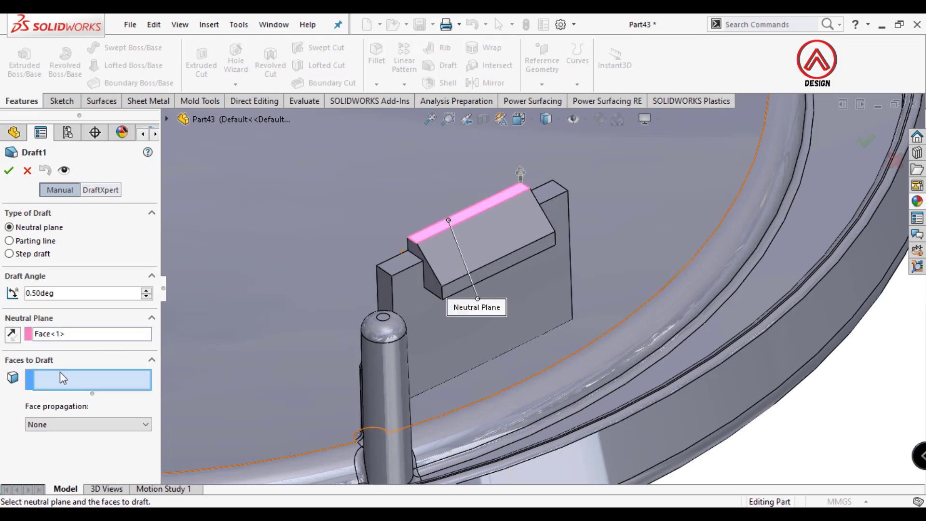
scroll(430, 323, "down", 3)
left_click(425, 236)
left_click(525, 354)
scroll(674, 204, "up", 2)
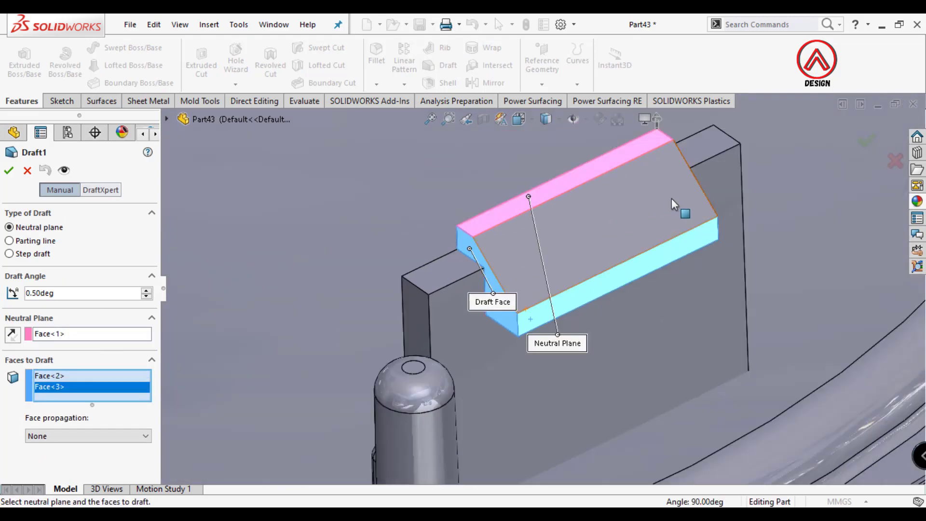
mouse_move(674, 204)
middle_mouse_down()
mouse_move(709, 226)
mouse_move(655, 217)
mouse_move(743, 212)
mouse_move(708, 268)
mouse_move(674, 220)
mouse_move(627, 289)
mouse_move(27, 205)
middle_mouse_up()
left_click(714, 226)
left_click(743, 212)
scroll(681, 241, "up", 3)
scroll(661, 297, "up", 5)
left_click(622, 292)
left_click(9, 171)
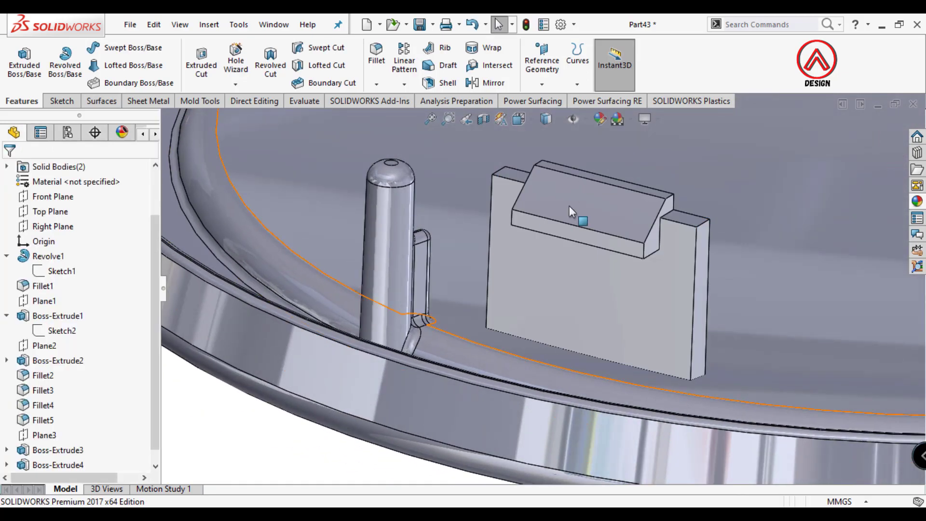
Apply a 1.5° draft to both tab side faces, with the tab's end face as neutral plane.
left_click(453, 62)
left_click(684, 218)
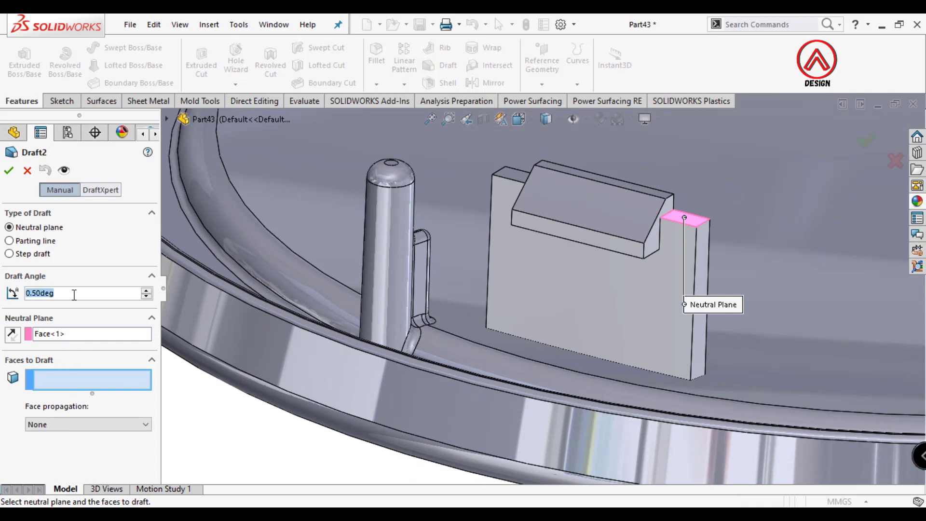
type("1.5")
left_click(702, 275)
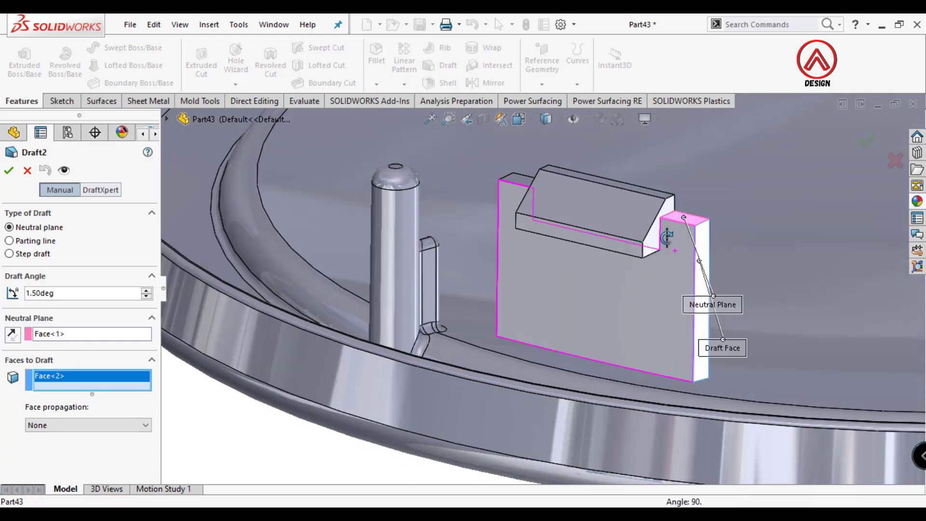
mouse_move(702, 275)
middle_mouse_down()
mouse_move(486, 304)
mouse_move(814, 267)
middle_mouse_up()
left_click(814, 267)
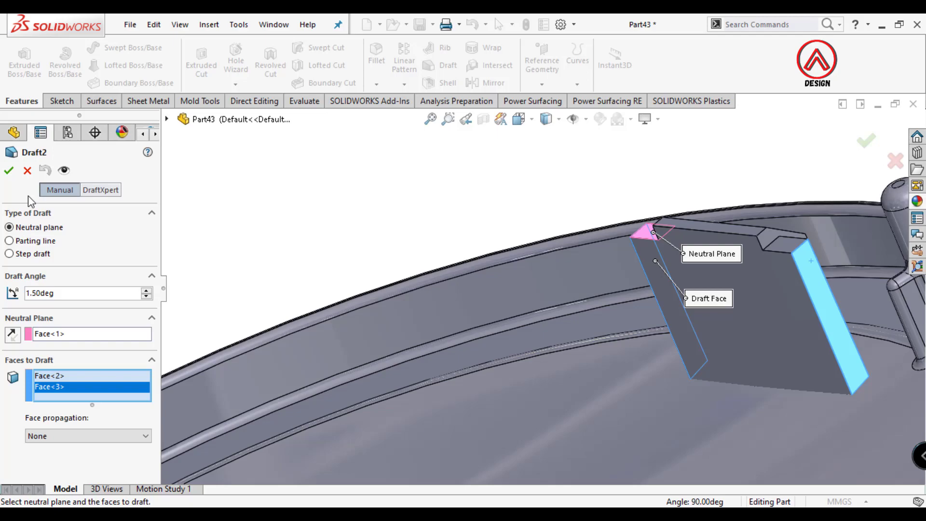
left_click(9, 170)
mouse_move(674, 313)
middle_mouse_down()
mouse_move(716, 277)
mouse_move(823, 296)
mouse_move(396, 92)
middle_mouse_up()
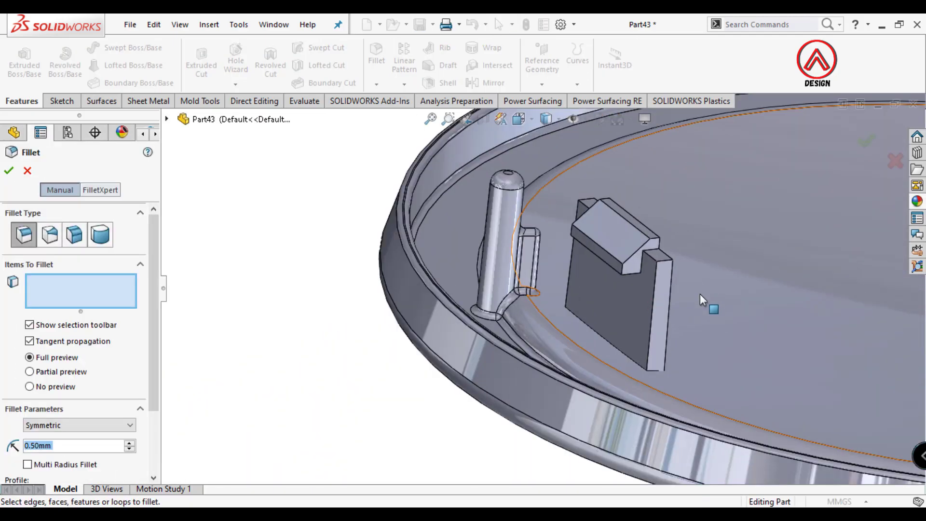
Round the tab's two outer corner edges with a 2 mm fillet.
left_click(665, 265)
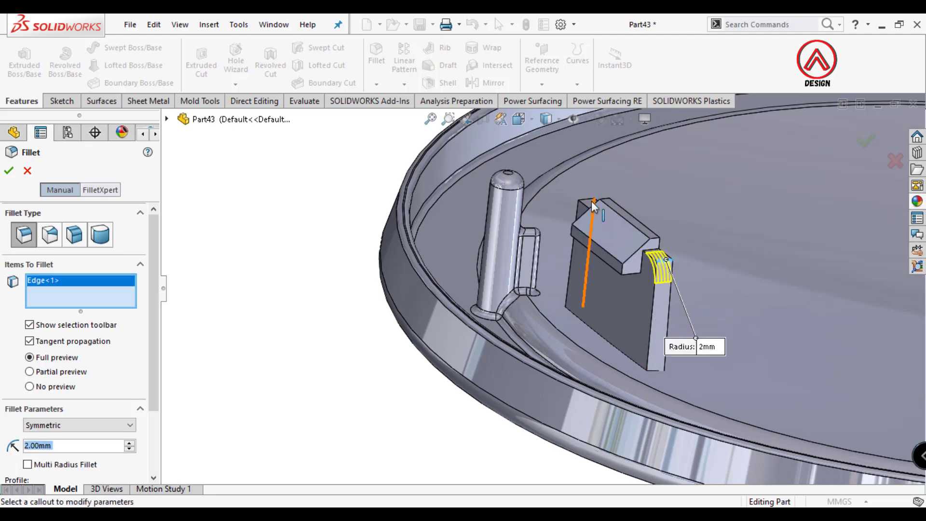
left_click(586, 199)
left_click(9, 171)
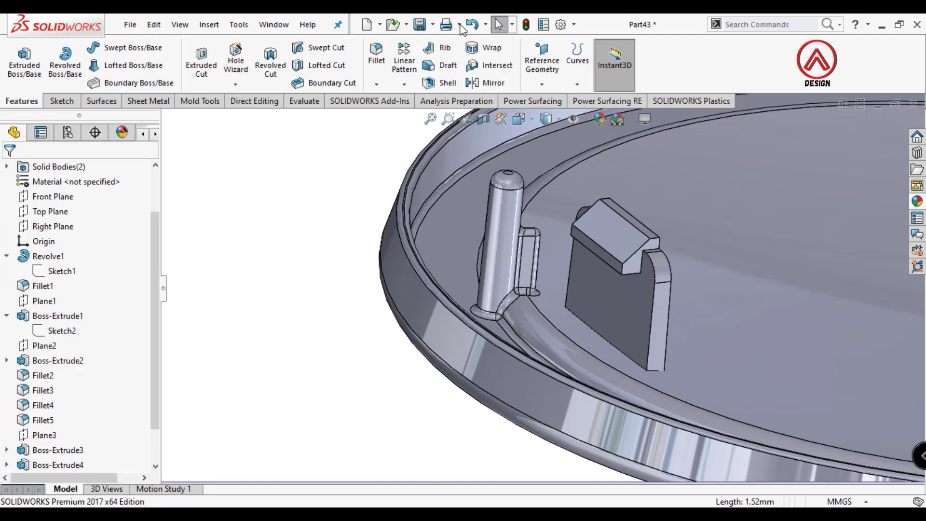
Start a 0.5 mm fillet and select the first five hook edges.
left_click(376, 55)
type(".5")
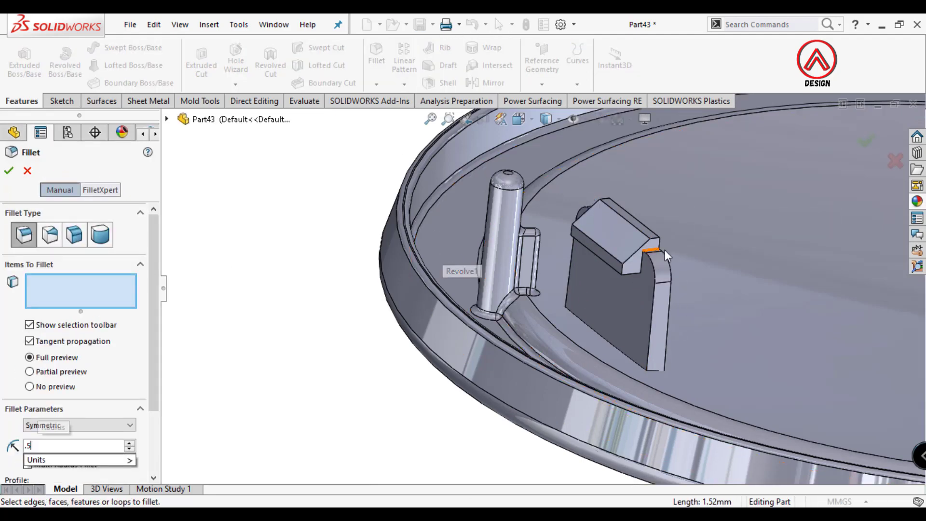
scroll(589, 245, "down", 5)
left_click(610, 242)
left_click(600, 225)
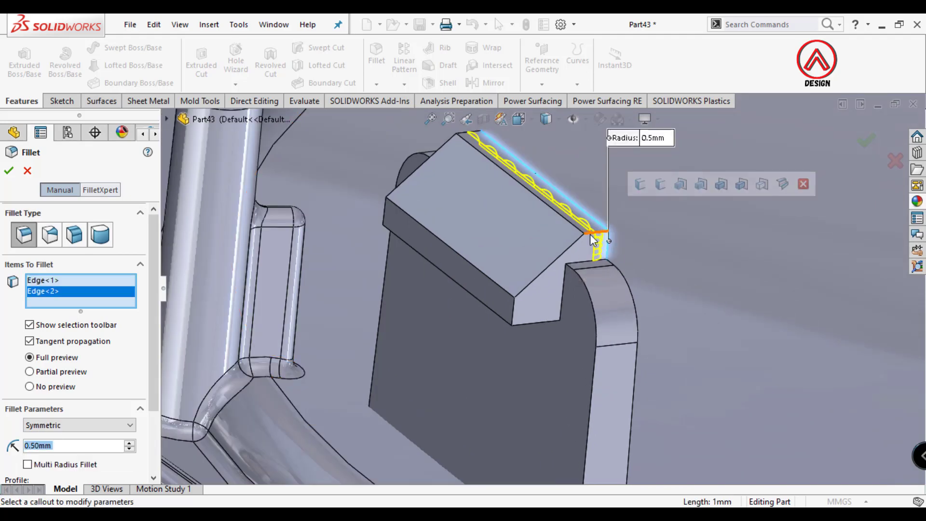
left_click(580, 236)
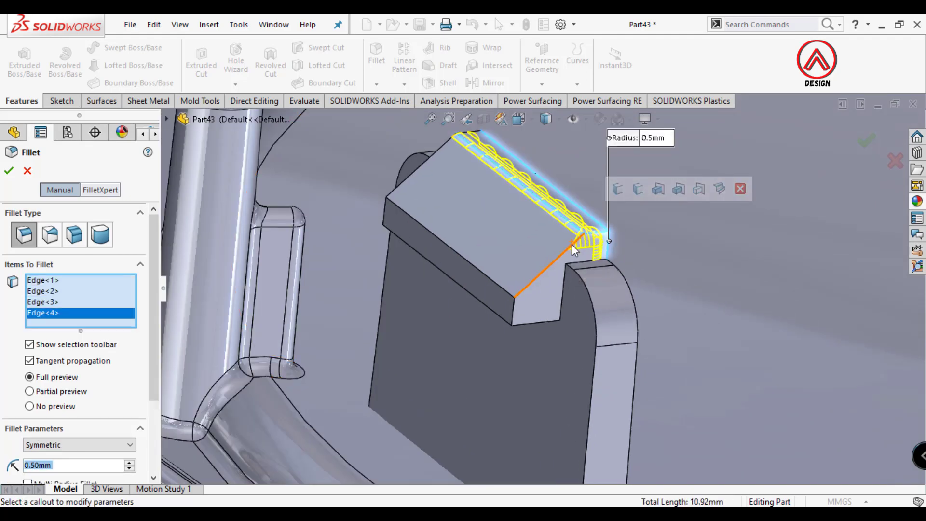
left_click(528, 313)
left_click(513, 314)
Add the remaining hook edges and apply the 0.5 mm fillet as Fillet7.
mouse_move(513, 313)
middle_mouse_down()
mouse_move(379, 269)
mouse_move(572, 320)
mouse_move(588, 297)
mouse_move(609, 294)
mouse_move(575, 362)
mouse_move(643, 320)
middle_mouse_up()
left_click(565, 304)
left_click(568, 294)
left_click(660, 294)
left_click(664, 295)
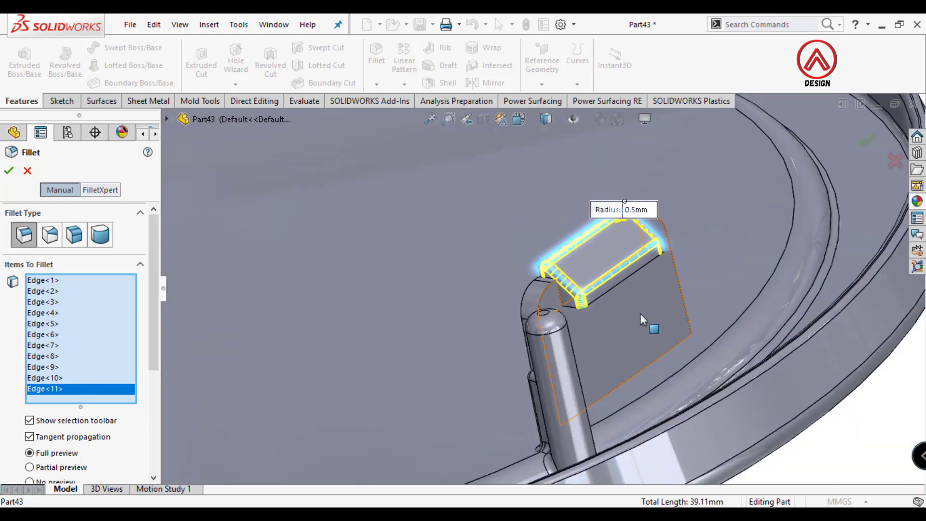
key("Return")
scroll(620, 270, "up", 5)
mouse_move(620, 271)
middle_mouse_down()
mouse_move(576, 314)
mouse_move(724, 236)
middle_mouse_up()
left_click(405, 85)
Mirror the filleted hooked bracket body across the Front Plane as Mirror1.
left_click(416, 136)
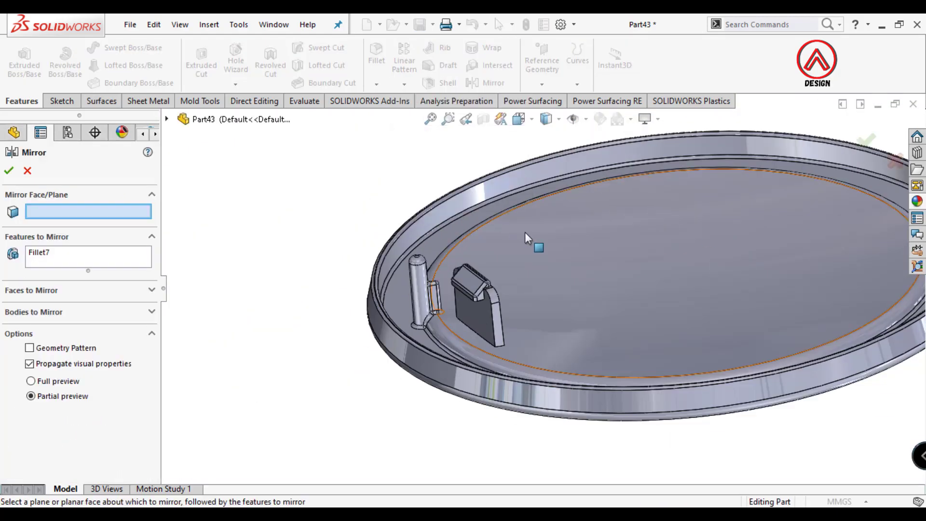
left_click(167, 119)
left_click(234, 211)
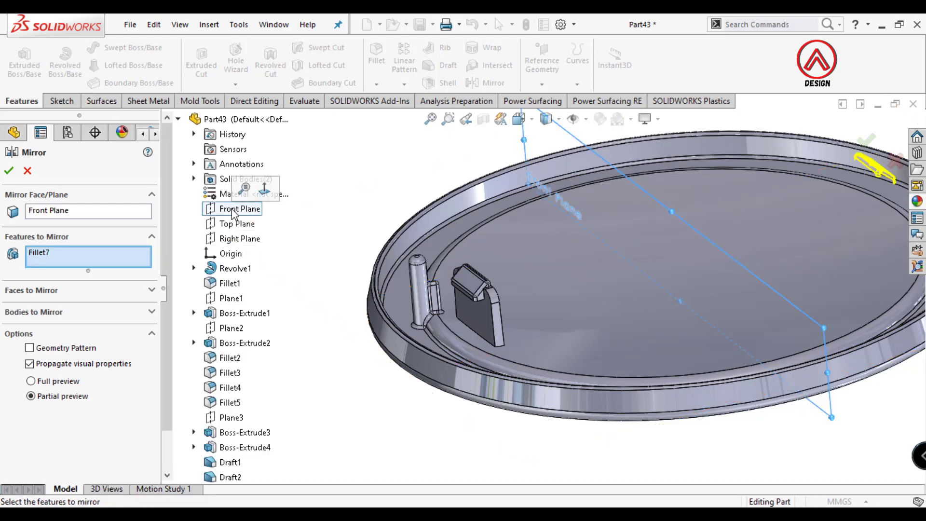
left_click(43, 311)
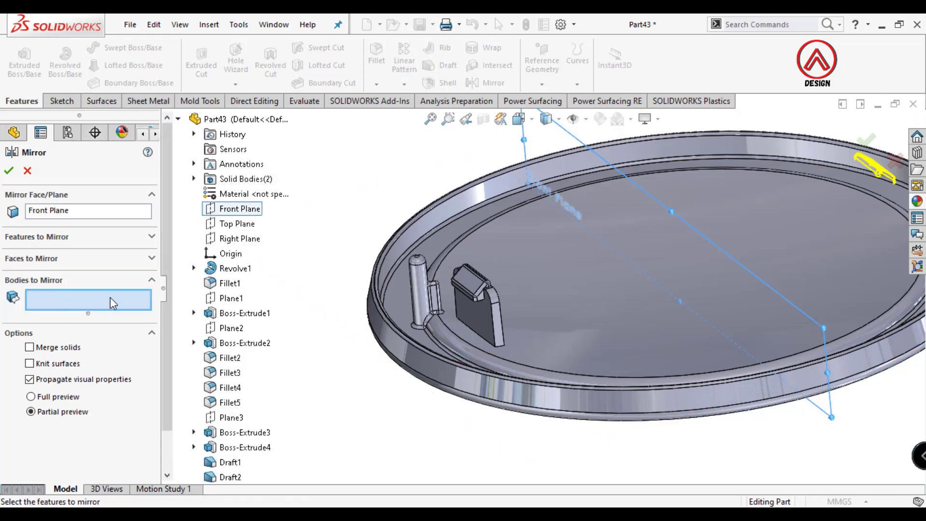
scroll(434, 289, "up", 3)
left_click(488, 270)
left_click(9, 171)
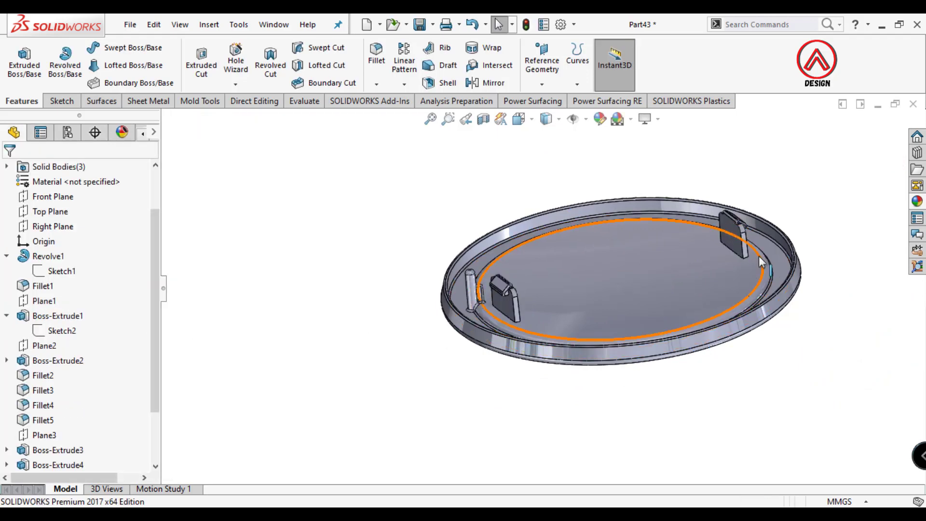
middle_click_drag(627, 270, 661, 206)
Combine the lid, bracket and mirrored bracket bodies into one solid with Add.
left_click(208, 24)
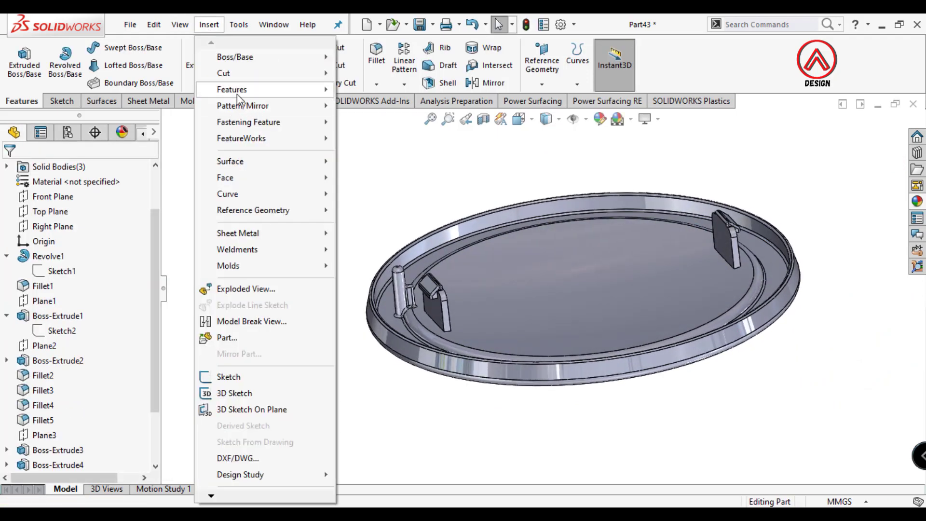
left_click(368, 376)
left_click(486, 316)
left_click(693, 254)
left_click(729, 246)
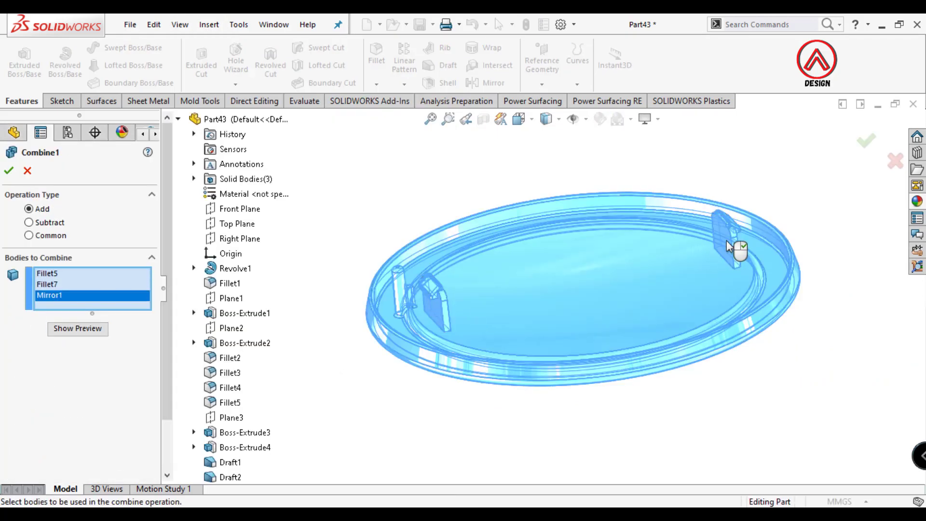
left_click(9, 171)
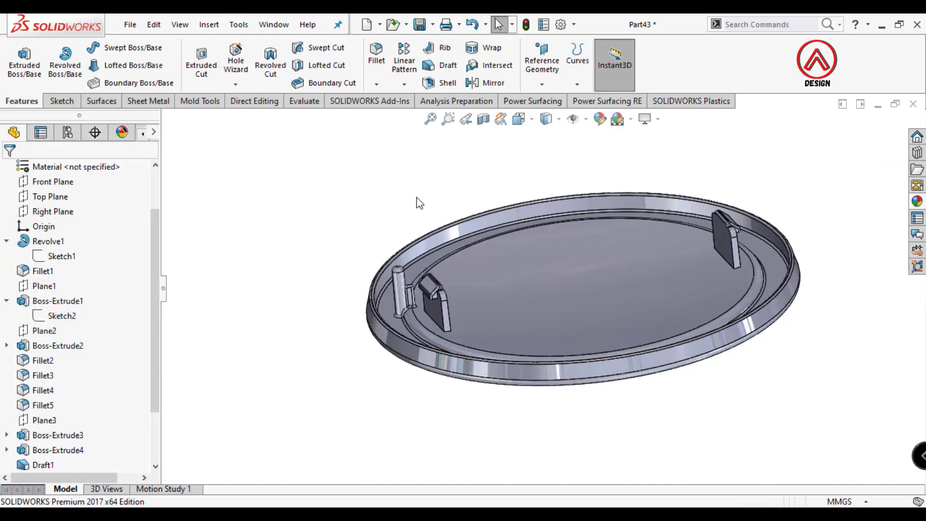
left_click(376, 54)
Fillet the clip base edges where both brackets meet the lid at 2 mm.
scroll(457, 329, "down", 5)
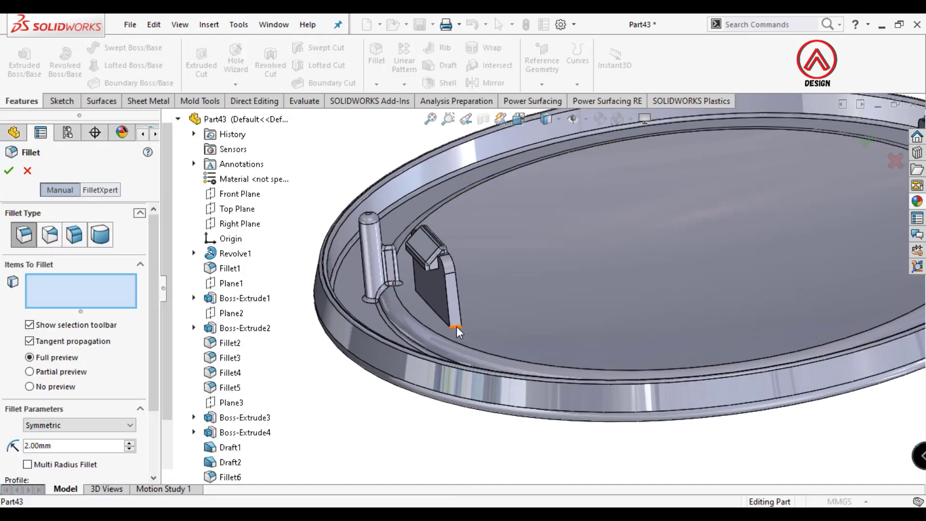
left_click(456, 326)
scroll(732, 259, "up", 5)
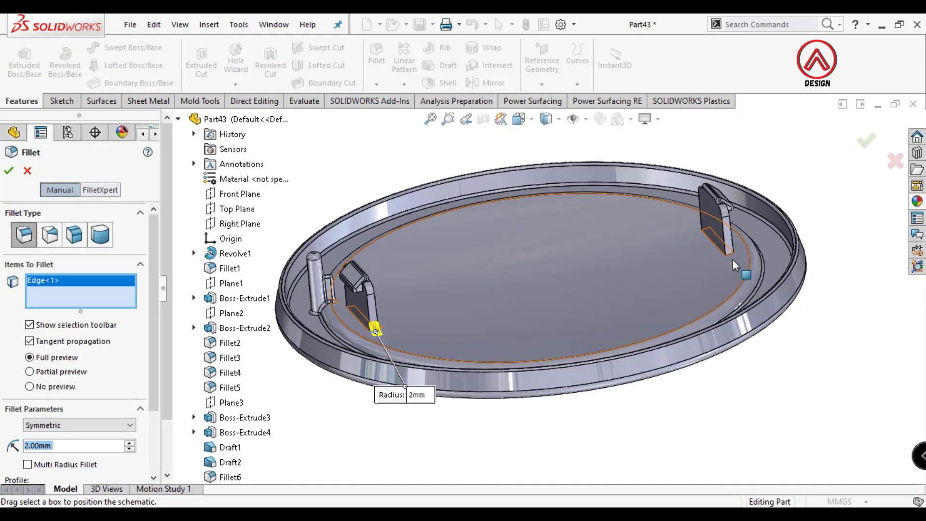
scroll(722, 253, "down", 1)
left_click(722, 254)
scroll(663, 244, "down", 5)
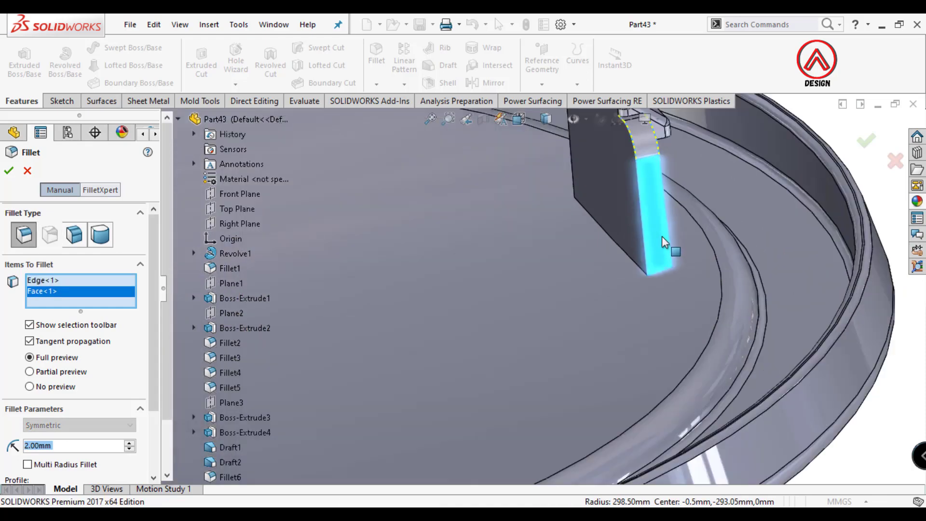
left_click(662, 236)
left_click(661, 277)
scroll(574, 203, "up", 5)
mouse_move(573, 205)
middle_mouse_down()
mouse_move(736, 269)
mouse_move(751, 193)
middle_mouse_up()
left_click(701, 245)
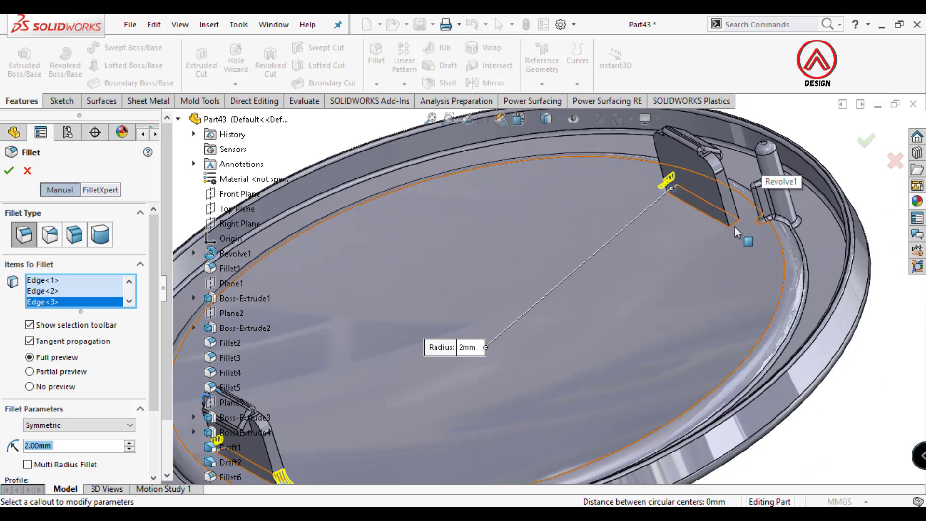
key("Return")
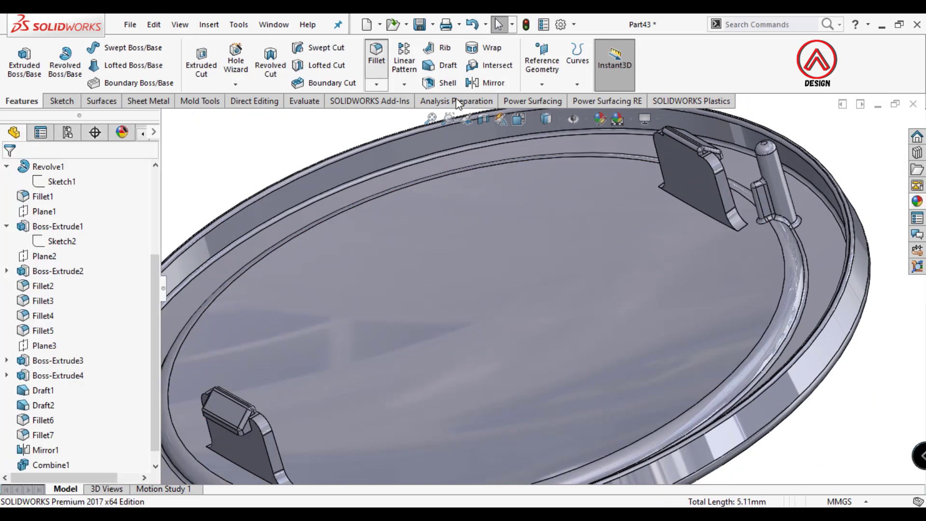
Start a 0.5 mm fillet and select the first clip's hook edges.
key("Return")
left_click(719, 187)
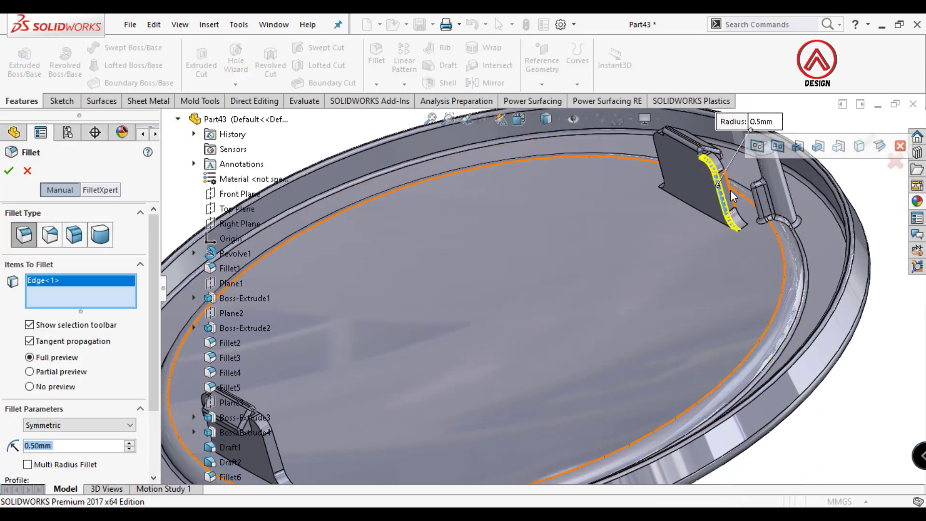
key("f")
middle_click_drag(530, 241, 400, 314)
scroll(342, 303, "up", 3)
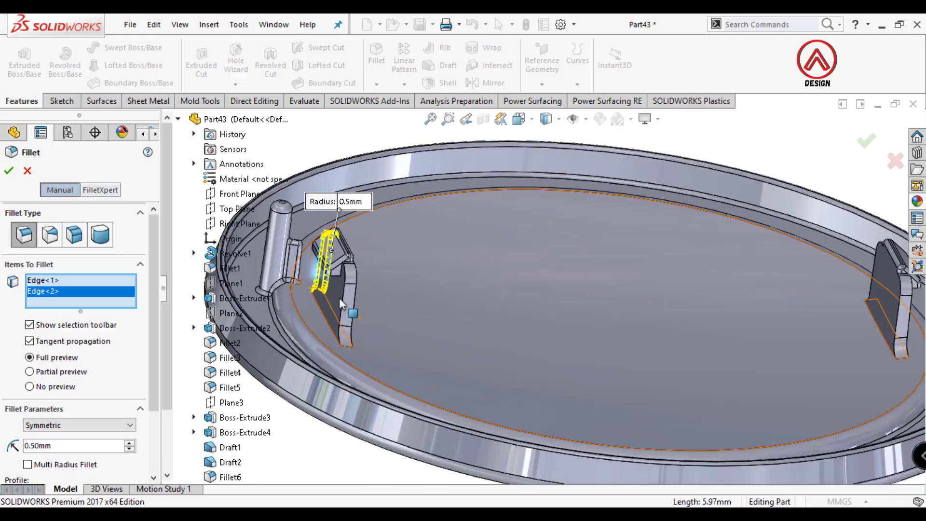
left_click(341, 303)
scroll(348, 304, "up", 3)
left_click(365, 297)
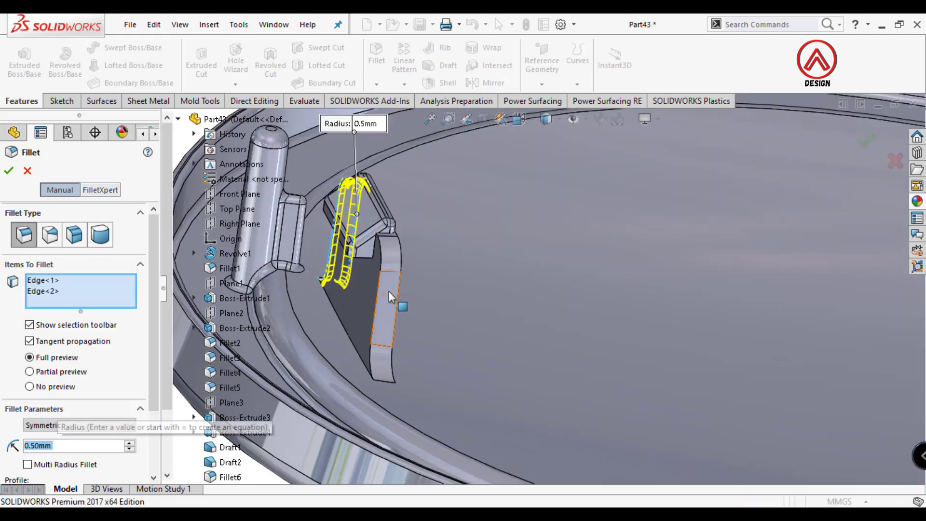
left_click(386, 287)
scroll(400, 287, "down", 3)
Add the opposite clip's hook edges and apply the 0.5 mm fillet to eight edges.
key("f")
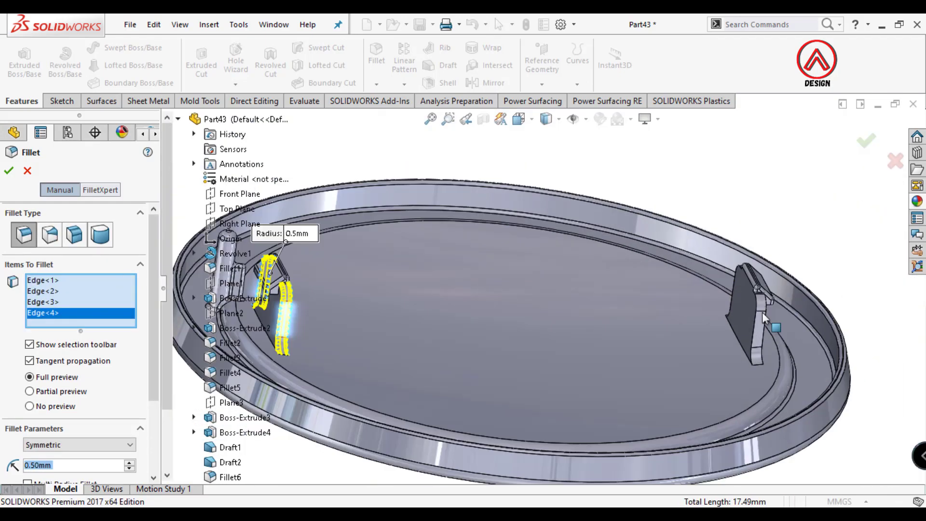
scroll(762, 333, "up", 5)
left_click(700, 318)
middle_click_drag(700, 319, 716, 249)
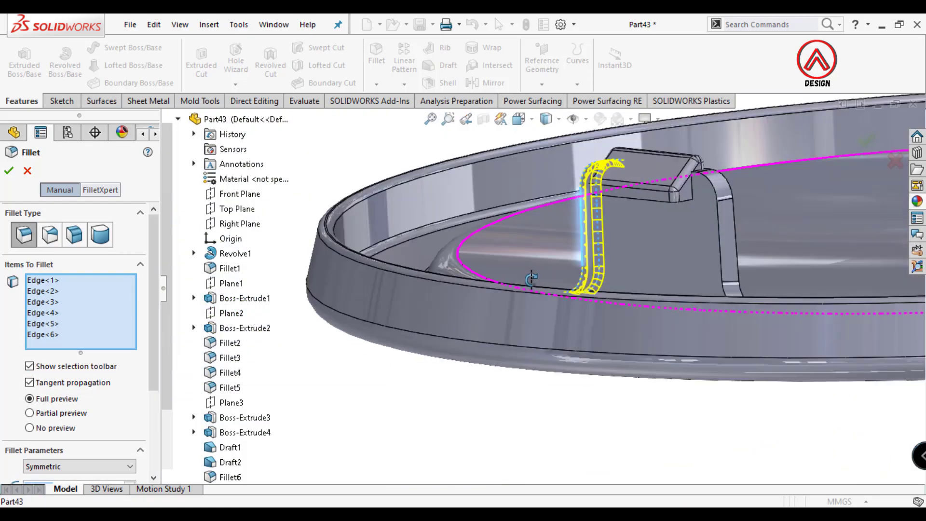
left_click(723, 245)
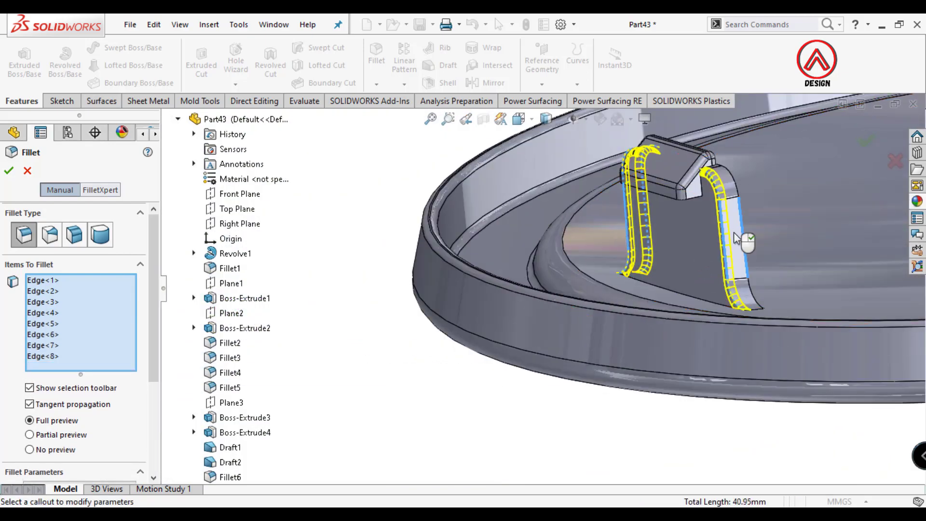
key("Return")
Round four base edges where both catches meet the lid with a 0.5 mm fillet.
left_click(376, 61)
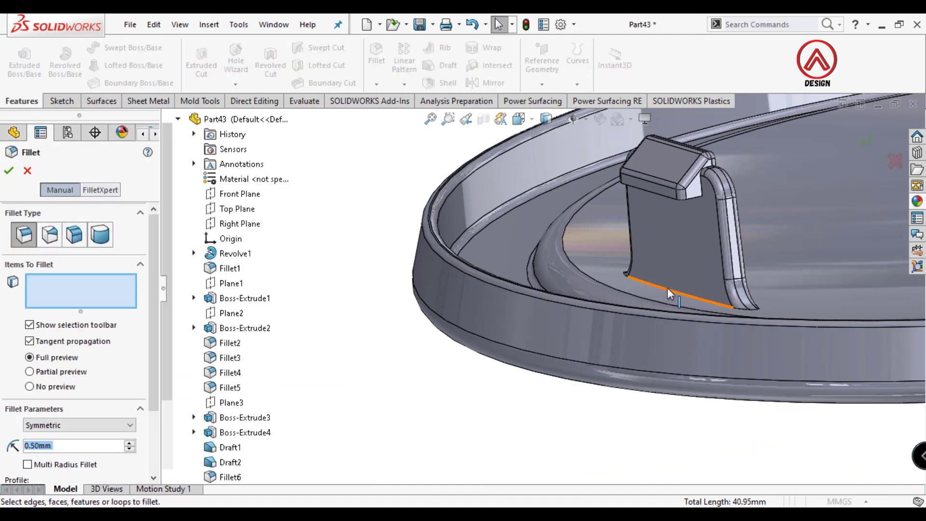
left_click(661, 250)
middle_click_drag(673, 289, 622, 355)
left_click(680, 264)
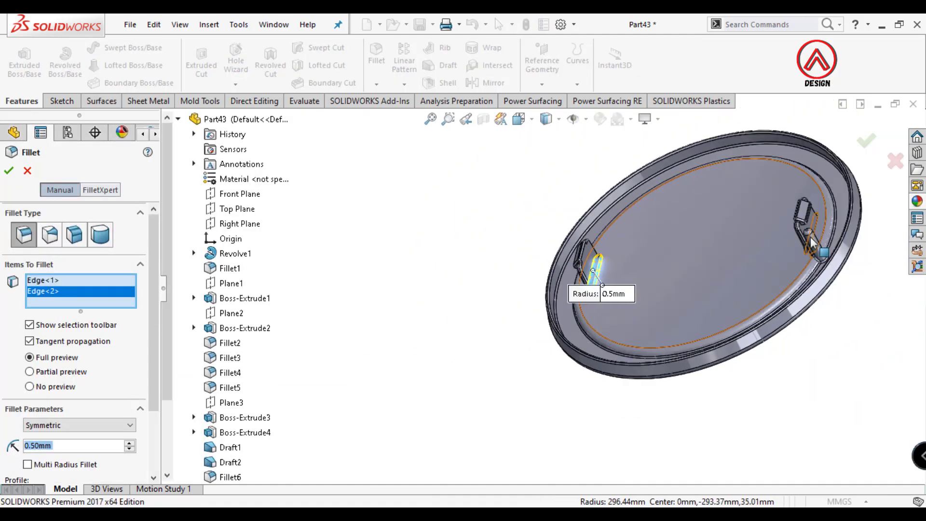
mouse_move(680, 264)
middle_mouse_down()
mouse_move(690, 259)
mouse_move(226, 314)
middle_mouse_up()
left_click(691, 259)
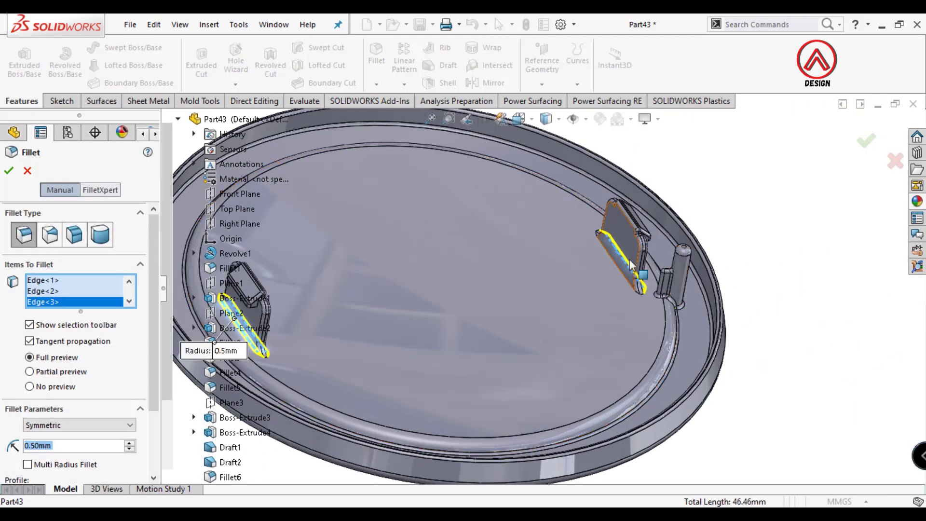
left_click(292, 318)
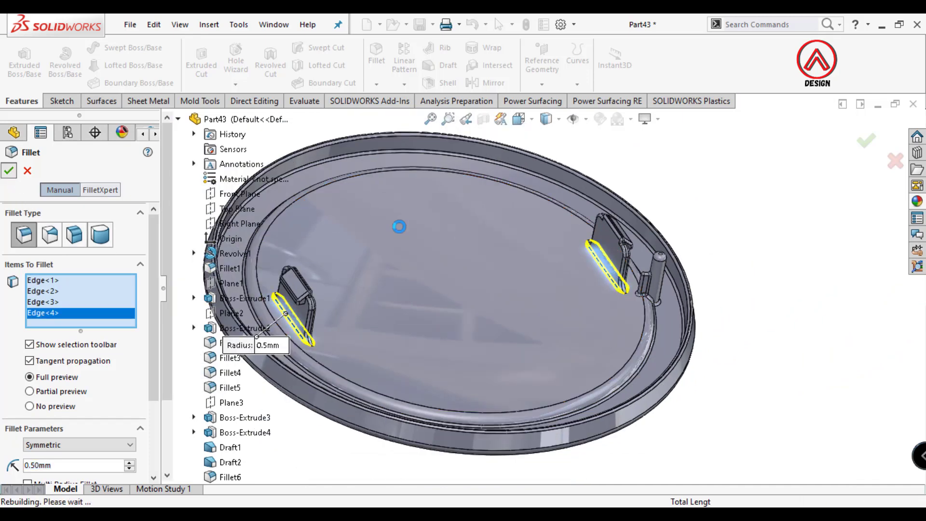
mouse_move(399, 226)
middle_mouse_down()
mouse_move(352, 246)
mouse_move(423, 319)
middle_mouse_up()
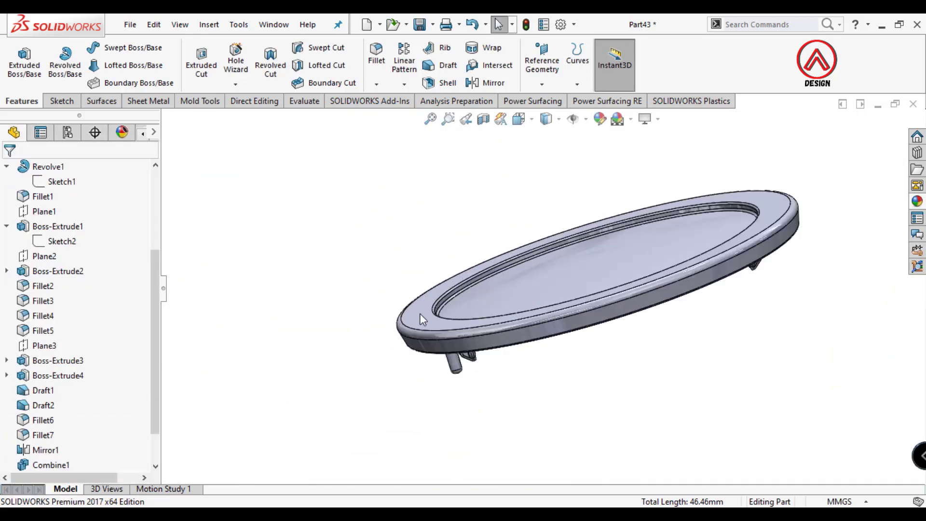
Run a 0.50° Draft Analysis from the lid's top face, inspect the underside colours, then close it.
left_click(421, 313)
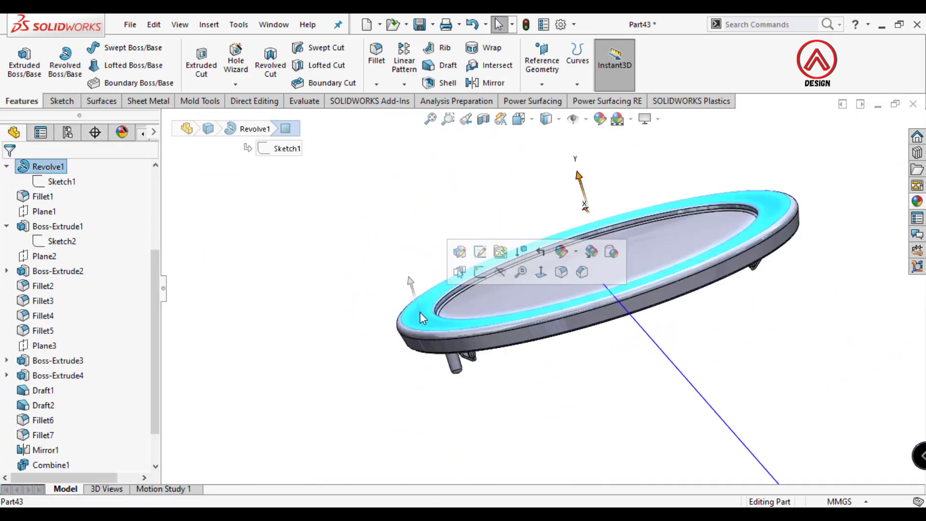
left_click(304, 101)
left_click(461, 48)
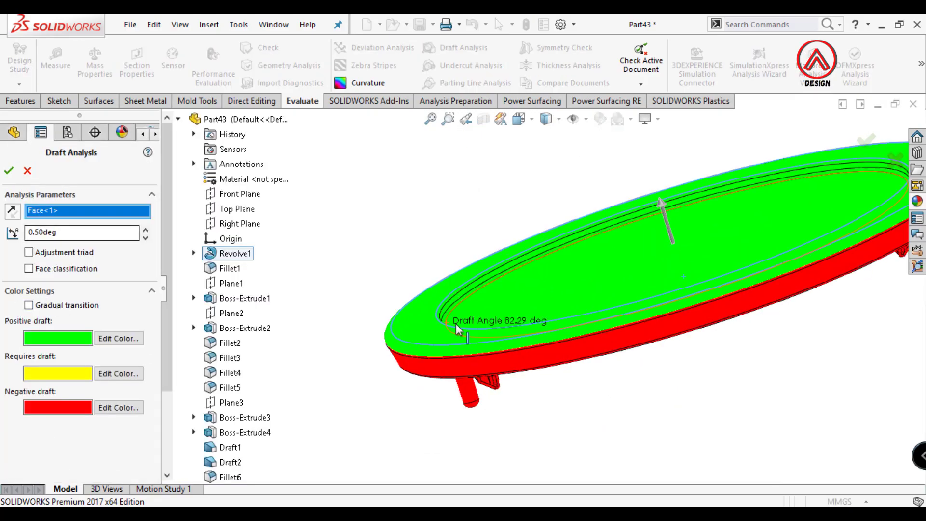
mouse_move(464, 379)
middle_mouse_down()
mouse_move(456, 297)
mouse_move(472, 295)
middle_mouse_up()
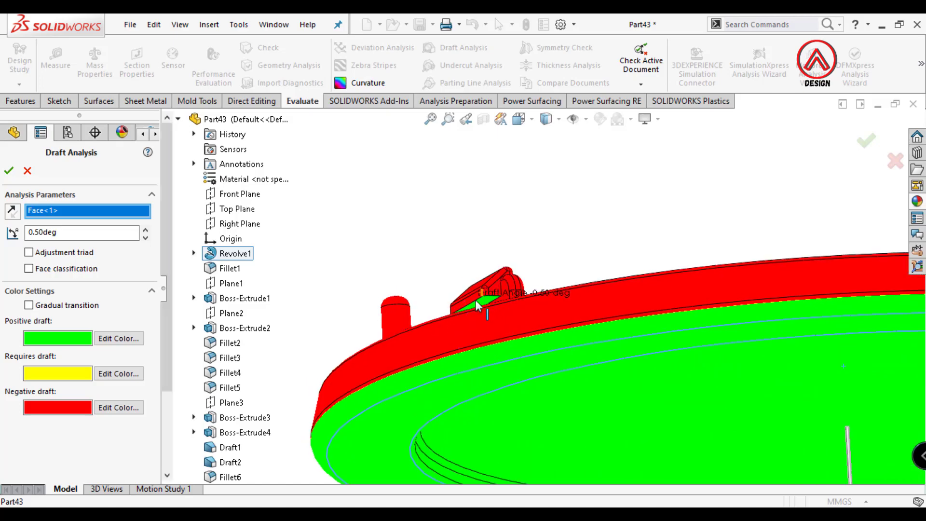
mouse_move(472, 295)
middle_mouse_down()
mouse_move(542, 356)
mouse_move(554, 393)
middle_mouse_up()
scroll(603, 347, "up", 5)
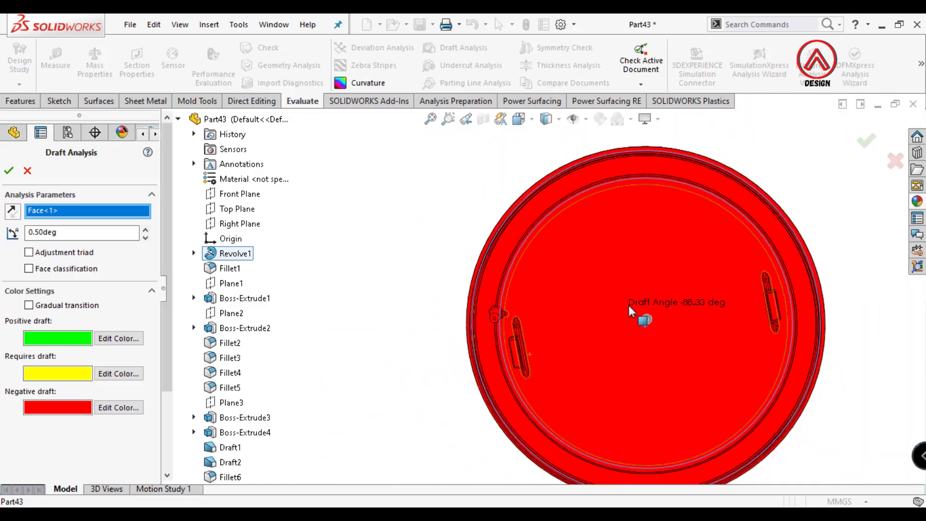
mouse_move(641, 314)
middle_mouse_down()
mouse_move(694, 471)
mouse_move(595, 449)
mouse_move(655, 480)
mouse_move(505, 455)
middle_mouse_up()
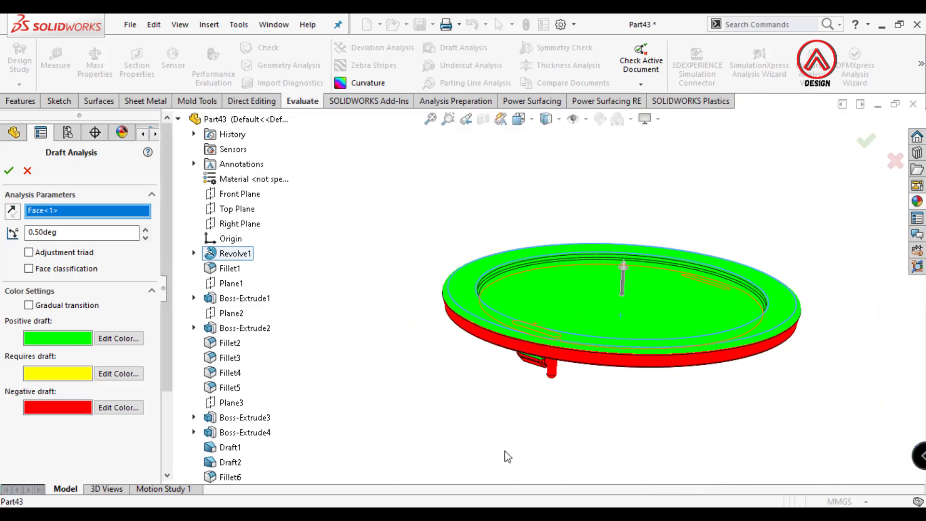
left_click(27, 170)
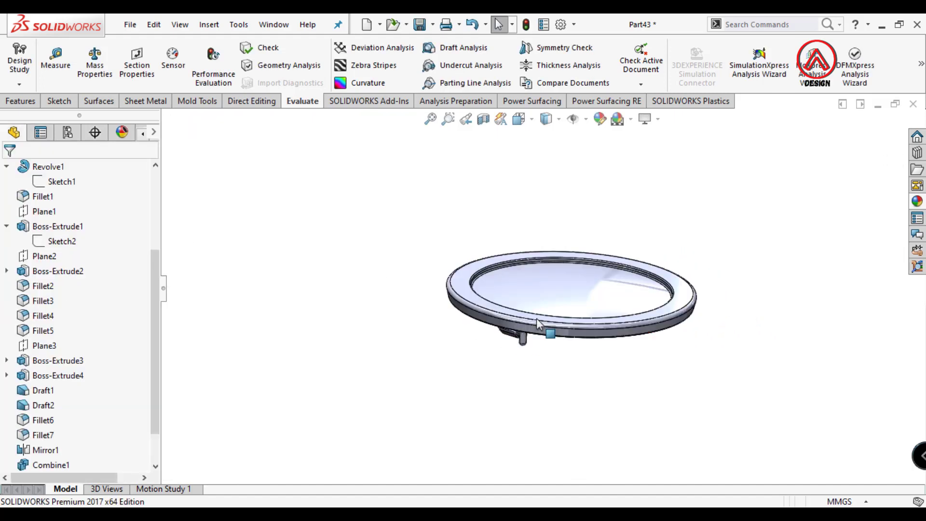